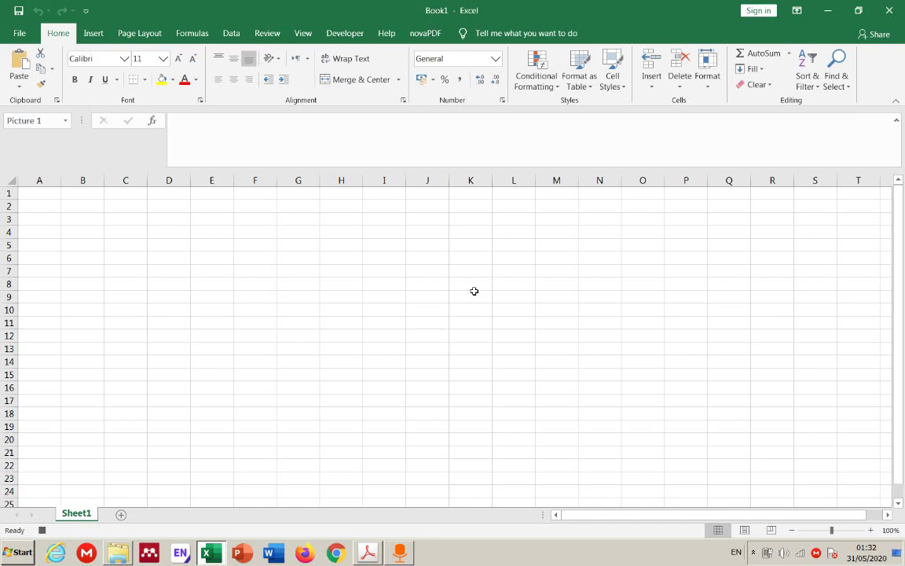
- Shrink the formula-and-beam picture and place it at the sheet's top-left corner
{"action": "left_click_drag", "start_coordinate": [525, 420], "coordinate": [282, 325]}
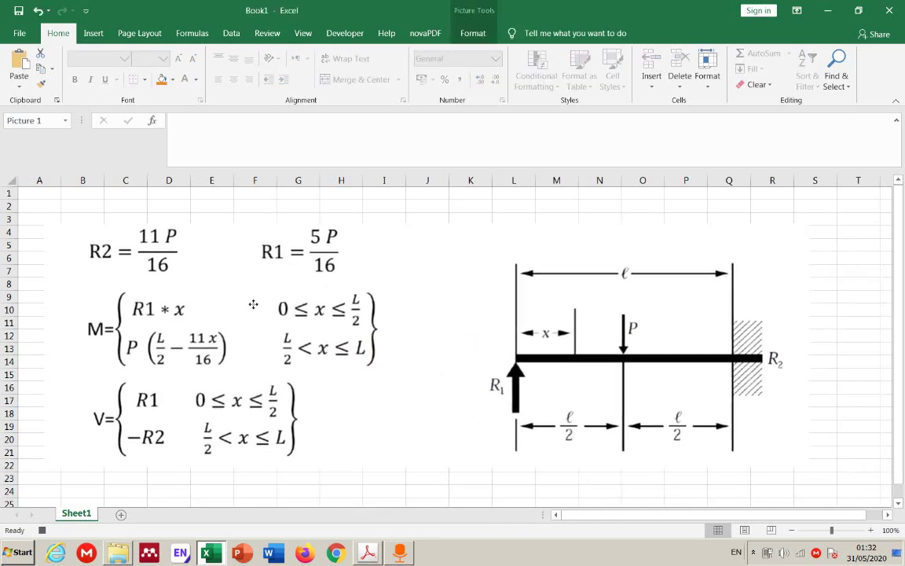
{"action": "left_click_drag", "start_coordinate": [44, 223], "coordinate": [314, 347]}
{"action": "left_click_drag", "start_coordinate": [451, 401], "coordinate": [156, 274]}
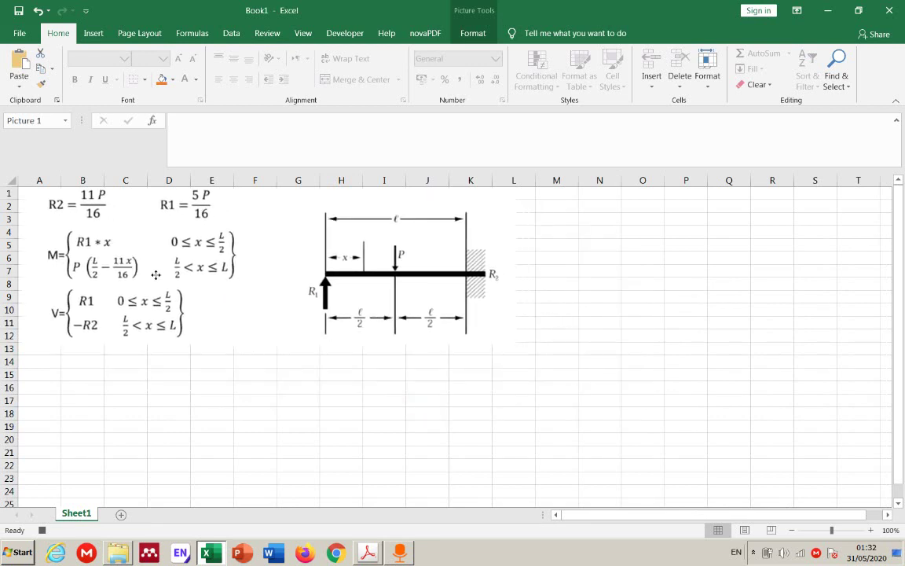
- Enter the headings x, p and l in H16:J16
{"action": "left_click", "coordinate": [322, 391]}
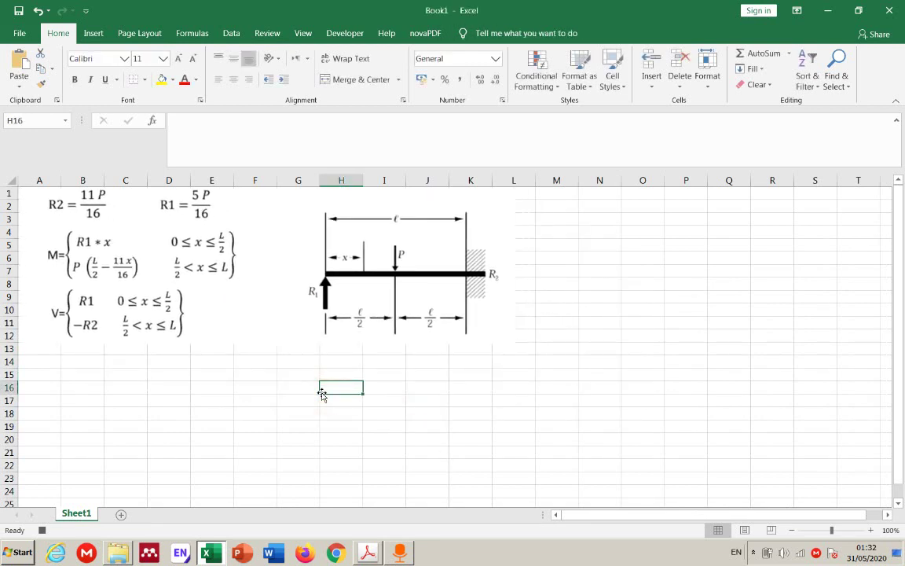
{"action": "key", "text": "Tab"}
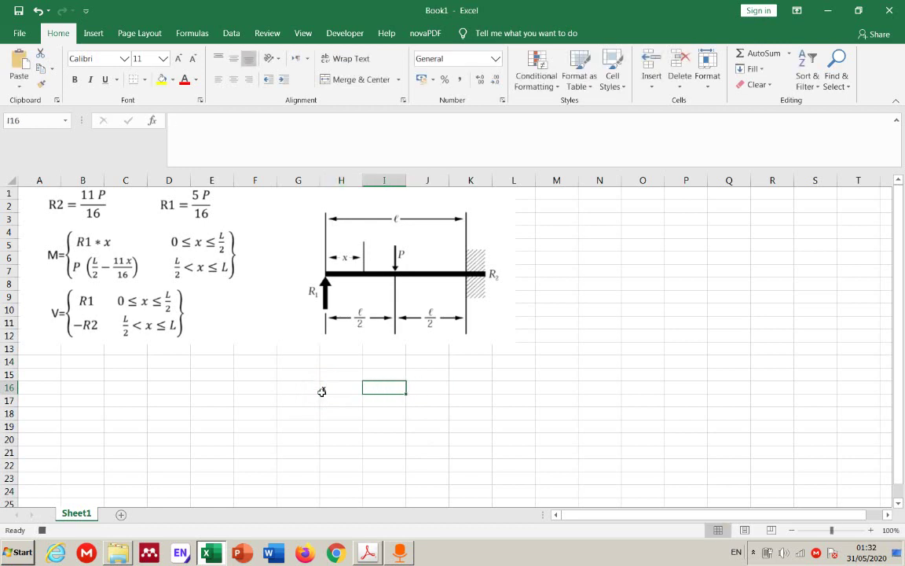
{"action": "type", "text": "p"}
{"action": "key", "text": "Tab"}
{"action": "type", "text": "l"}
{"action": "key", "text": "Tab"}
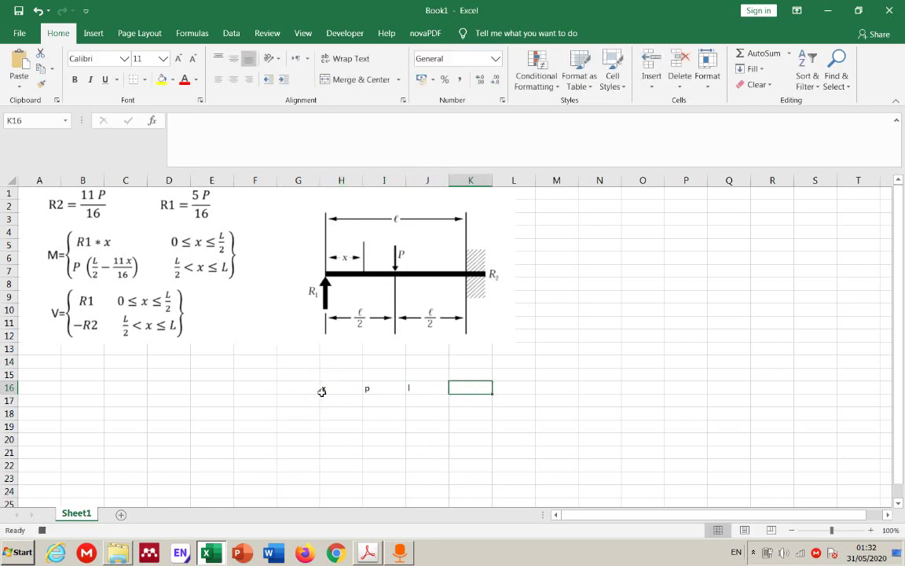
- Add headings R1, R1, M, V in K16:N16 and correct J16 to L
{"action": "type", "text": "r1"}
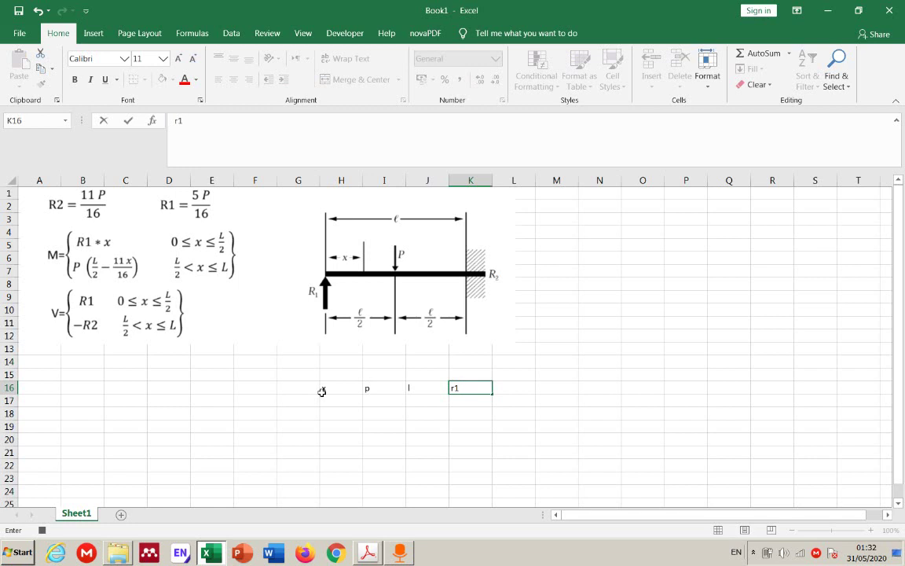
{"action": "type", "text": "R1"}
{"action": "key", "text": "Tab"}
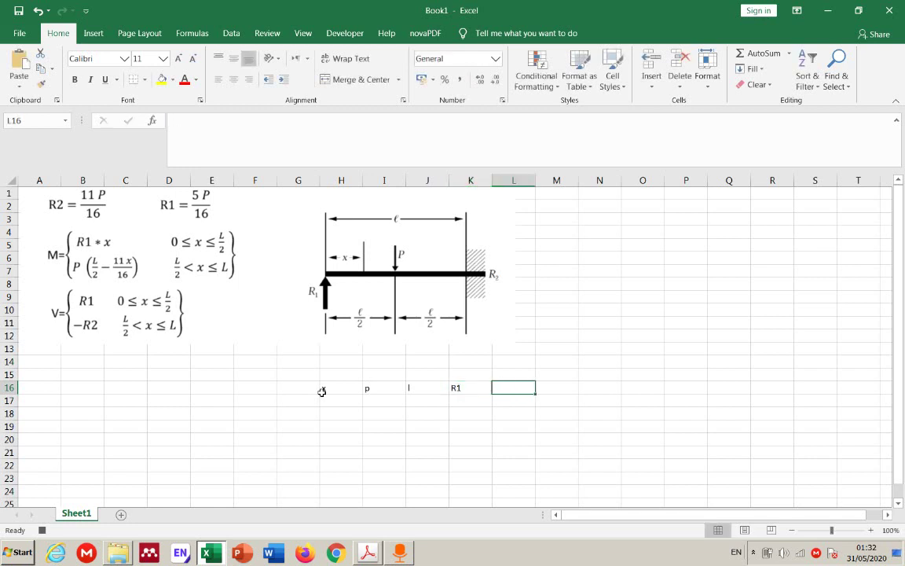
{"action": "type", "text": "R1"}
{"action": "key", "text": "Tab"}
{"action": "type", "text": "M"}
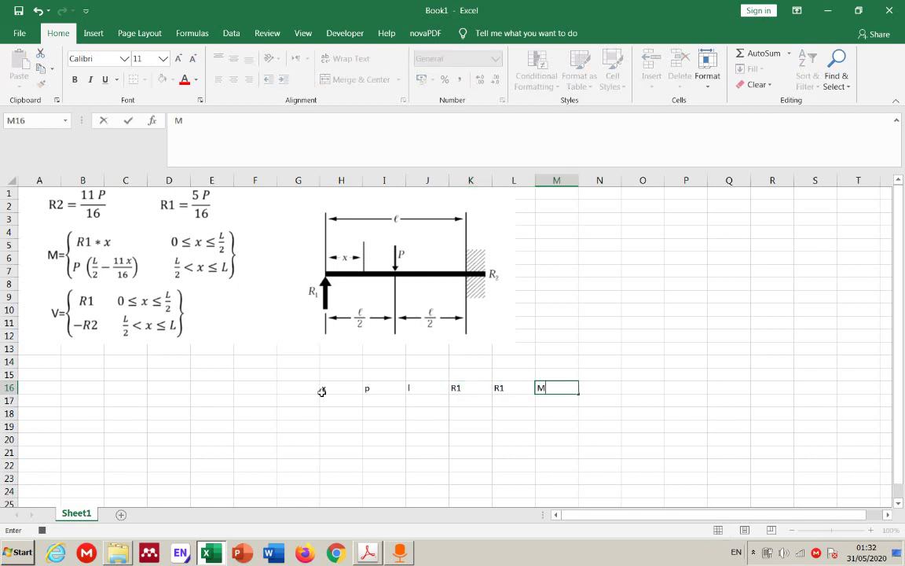
{"action": "key", "text": "Tab"}
{"action": "type", "text": "V"}
{"action": "key", "text": "Tab"}
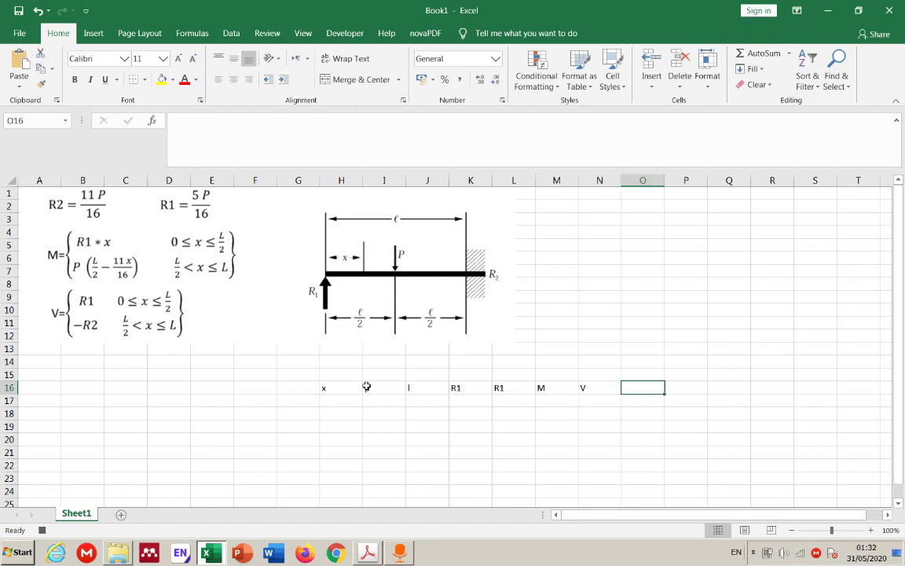
{"action": "left_click", "coordinate": [417, 387]}
{"action": "type", "text": "L"}
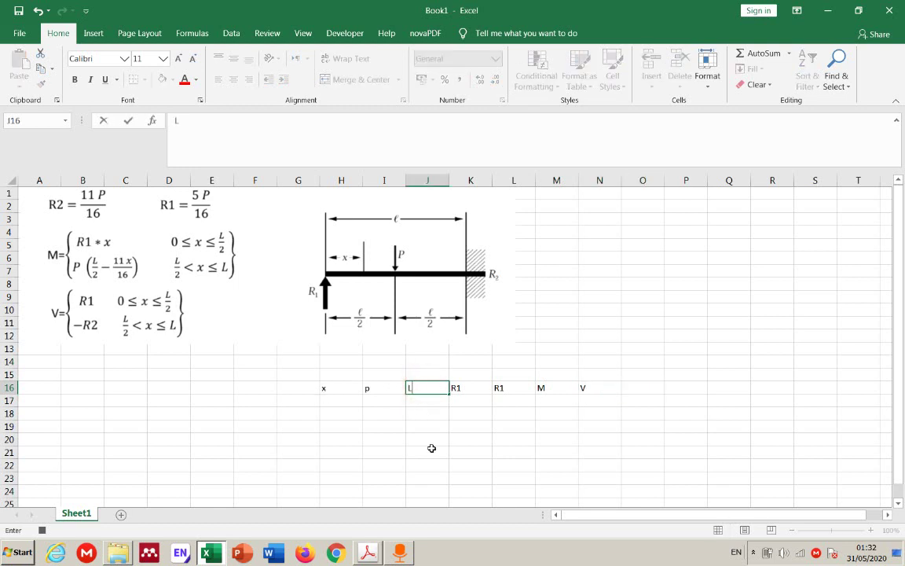
{"action": "left_click", "coordinate": [398, 416]}
- Apply All Borders to H16:N17
{"action": "left_click_drag", "start_coordinate": [343, 386], "coordinate": [599, 401]}
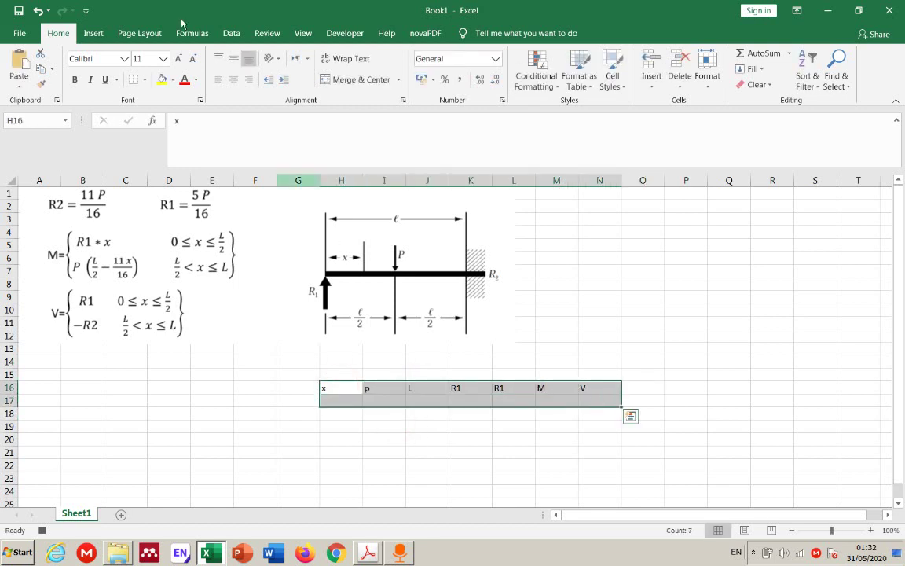
{"action": "left_click", "coordinate": [144, 79]}
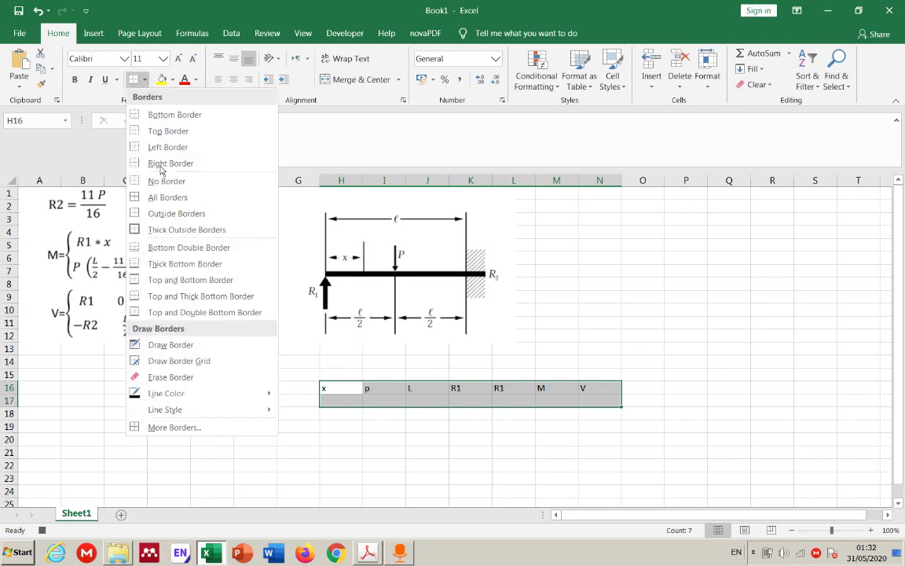
{"action": "left_click", "coordinate": [135, 192]}
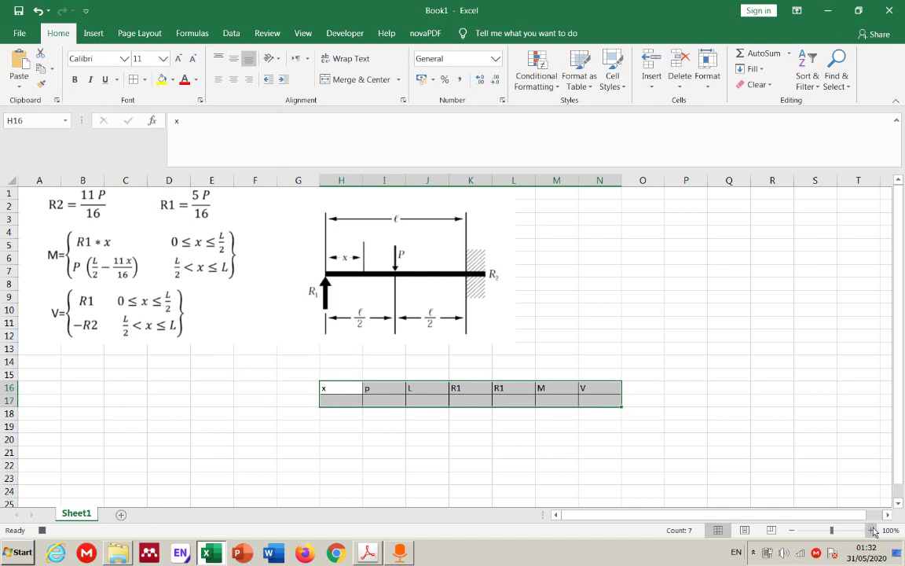
- Zoom the sheet to 120% and nudge the formula picture slightly right and down
{"action": "left_click", "coordinate": [870, 531]}
{"action": "left_click", "coordinate": [871, 531]}
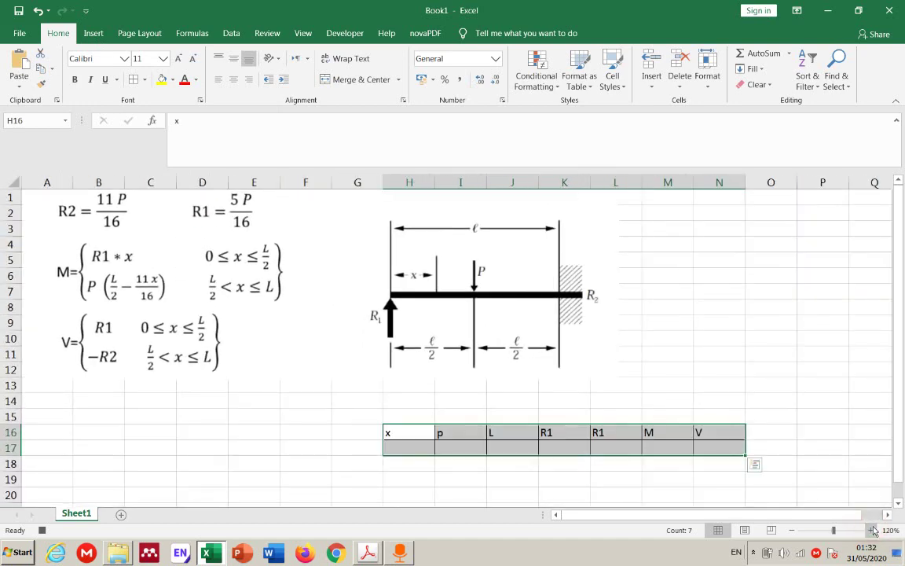
{"action": "left_click", "coordinate": [899, 503]}
{"action": "left_click", "coordinate": [898, 504]}
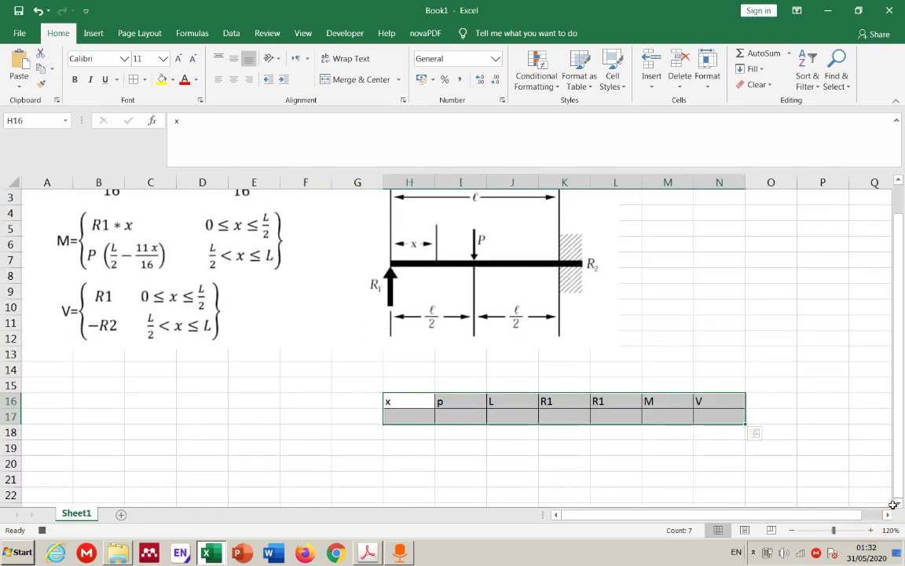
{"action": "left_click", "coordinate": [886, 514]}
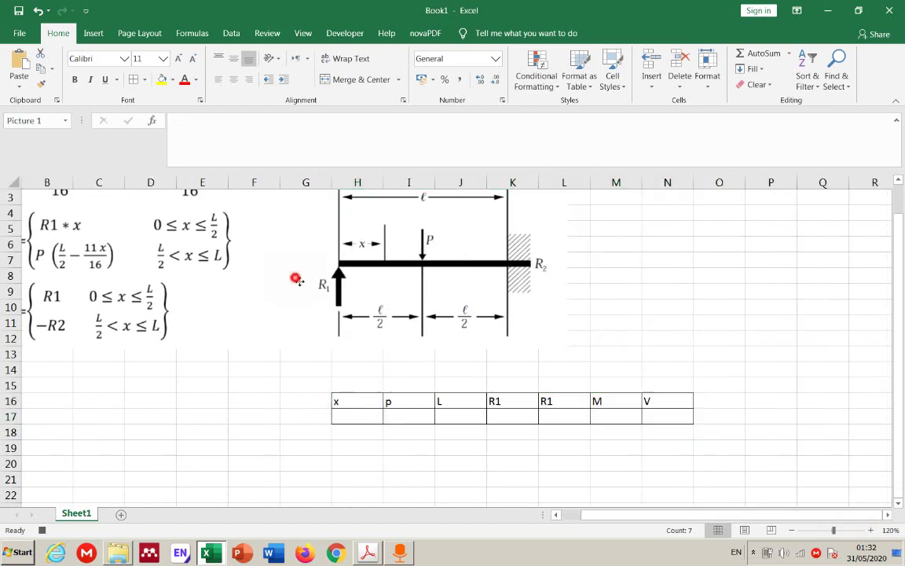
{"action": "left_click_drag", "start_coordinate": [297, 279], "coordinate": [318, 310]}
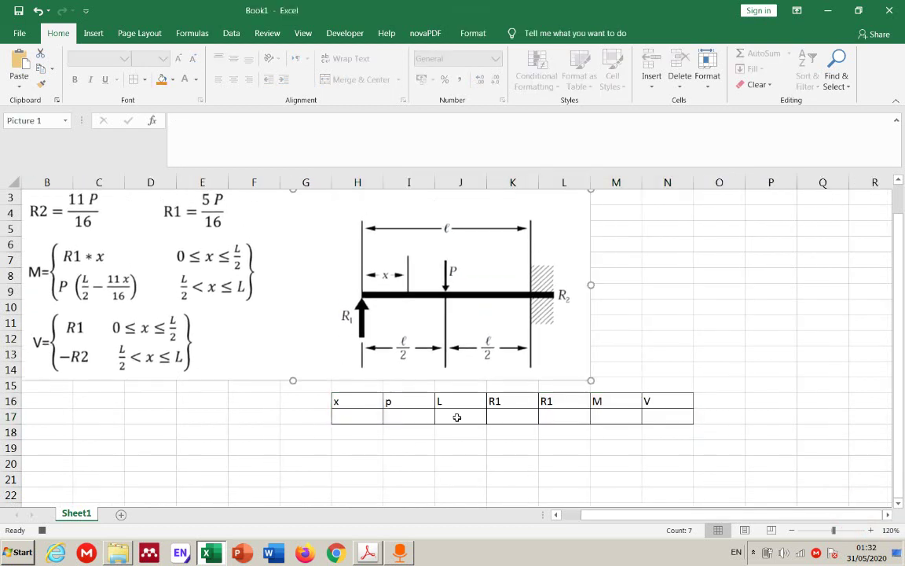
- Enter the R1 formula =(5*I17/16) in K17
{"action": "left_click", "coordinate": [522, 417]}
{"action": "type", "text": "="}
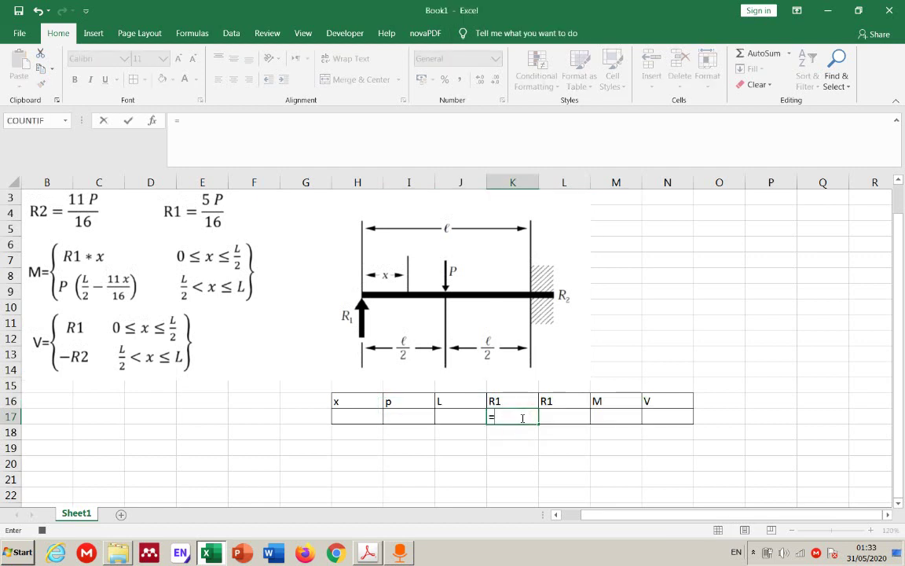
{"action": "type", "text": "5*"}
{"action": "left_click", "coordinate": [419, 417]}
{"action": "type", "text": "/"}
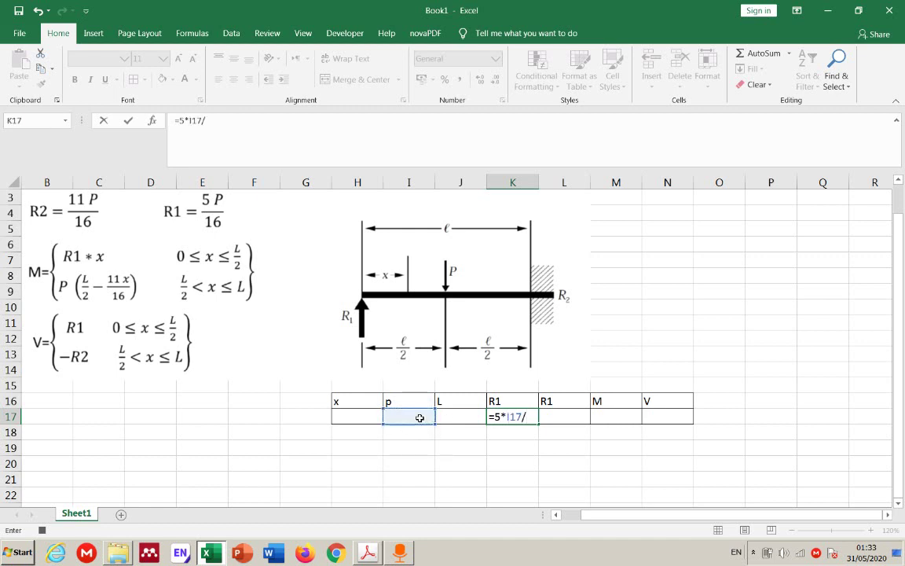
{"action": "type", "text": "16"}
{"action": "left_click", "coordinate": [520, 418]}
{"action": "type", "text": ")"}
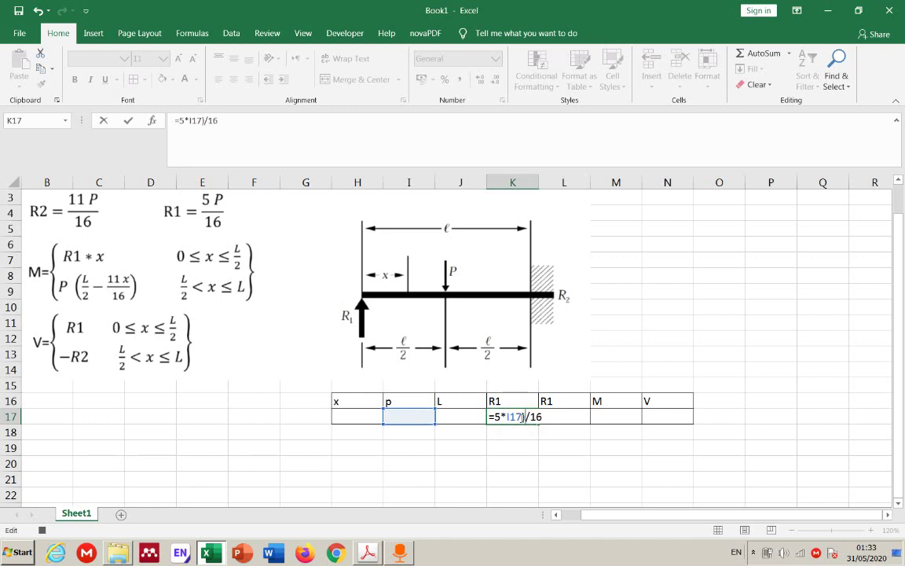
{"action": "left_click", "coordinate": [503, 418]}
{"action": "type", "text": "("}
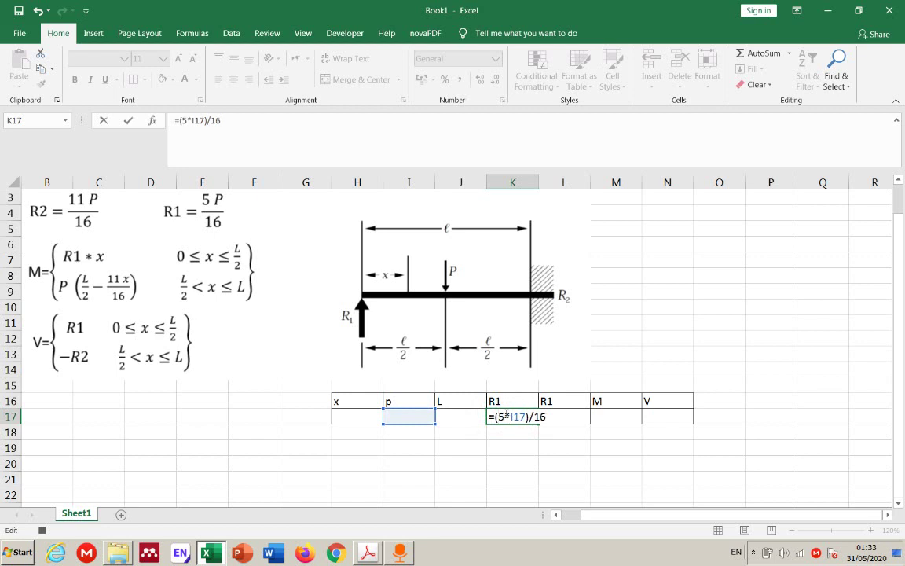
{"action": "key", "text": "Return"}
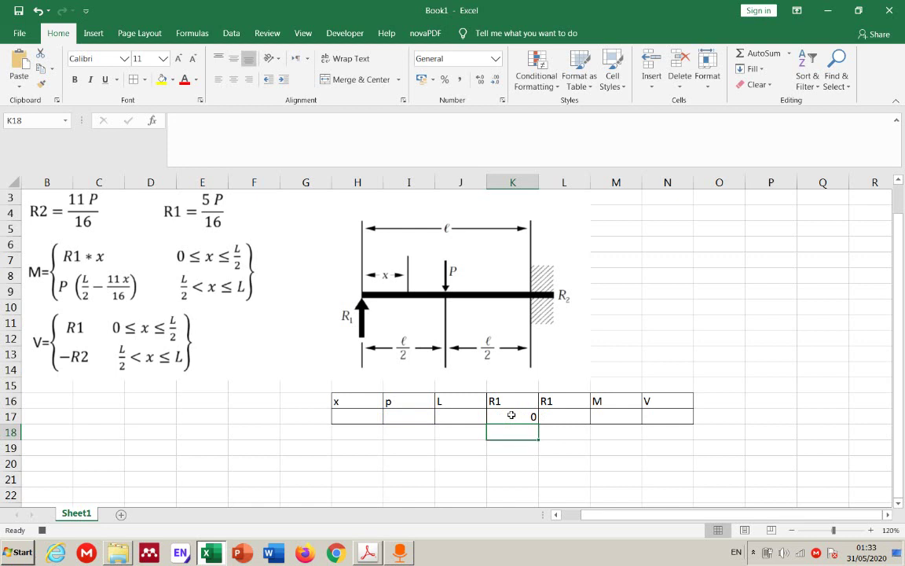
- Rename L16 to R2 and enter the formula =11*I17/16 in L17
{"action": "left_click", "coordinate": [555, 416]}
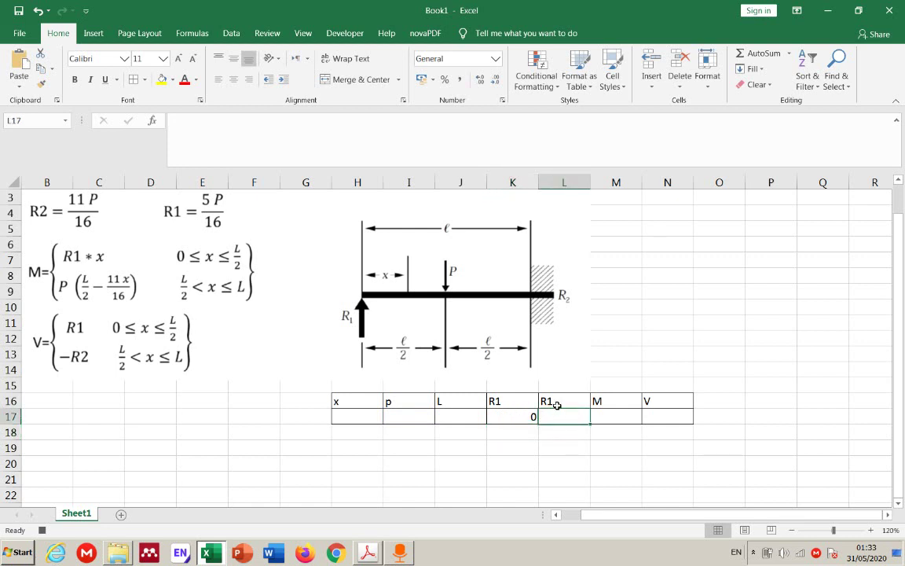
{"action": "left_click", "coordinate": [557, 402]}
{"action": "type", "text": "R2"}
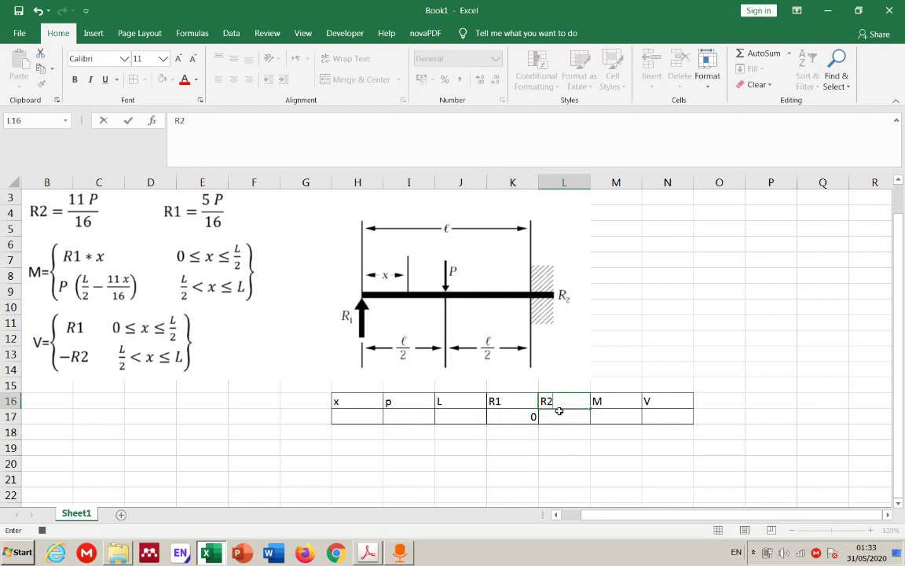
{"action": "left_click", "coordinate": [559, 419]}
{"action": "type", "text": "="}
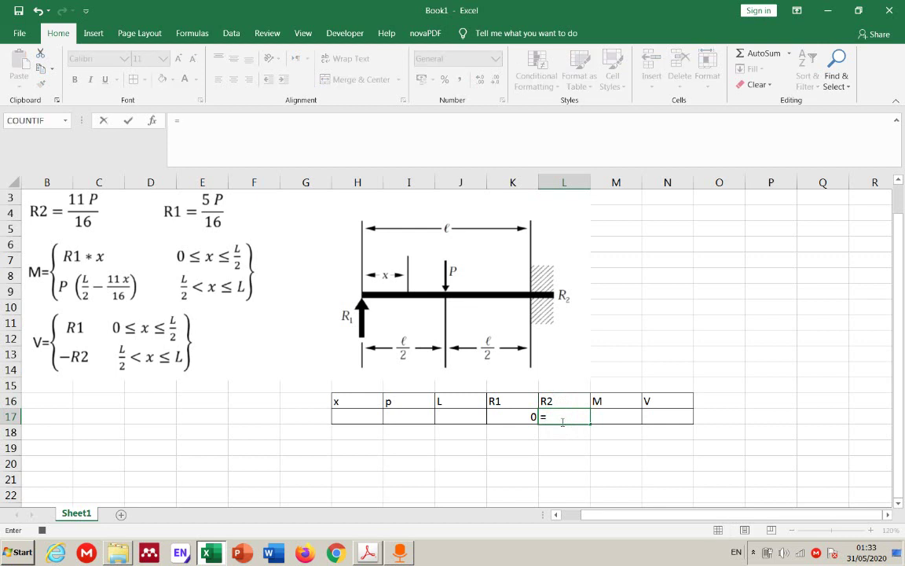
{"action": "type", "text": "11*"}
{"action": "left_click", "coordinate": [414, 416]}
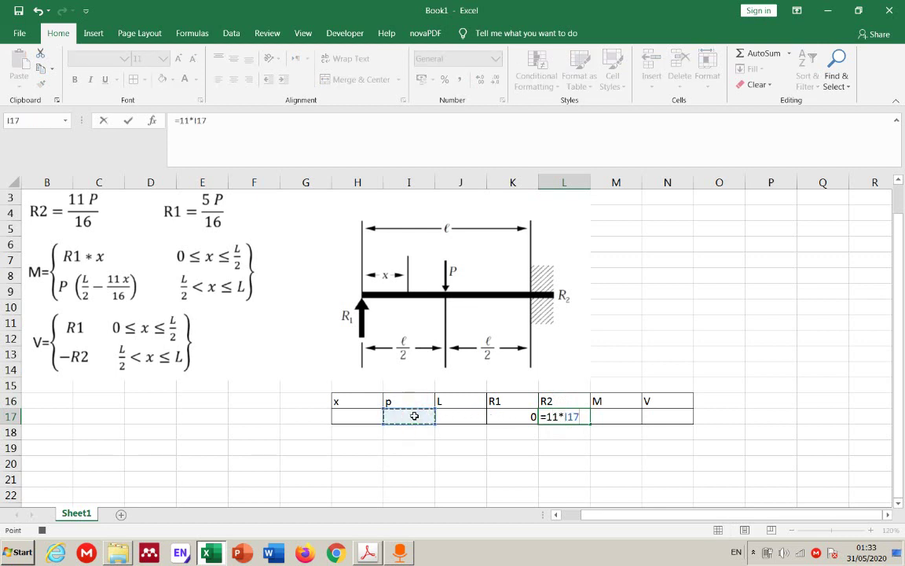
{"action": "type", "text": "/16"}
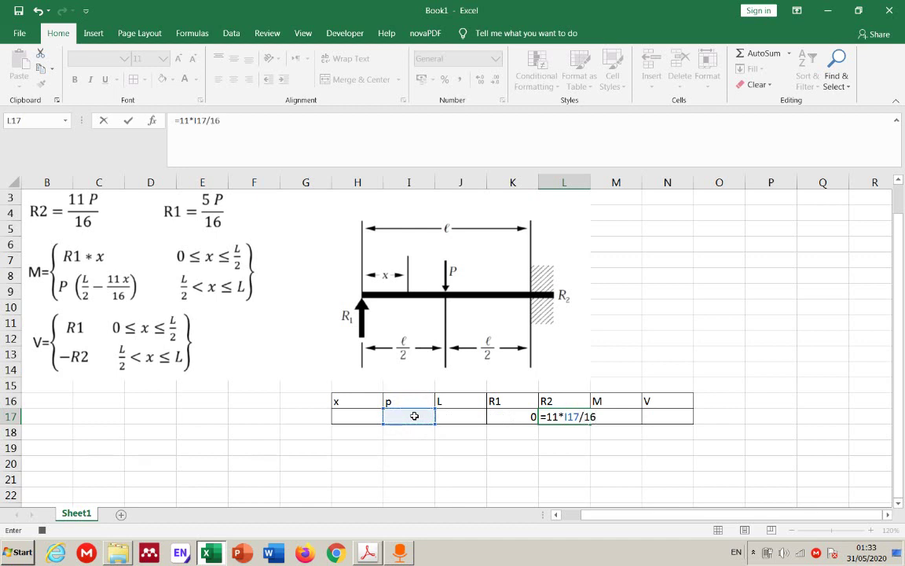
{"action": "key", "text": "Return"}
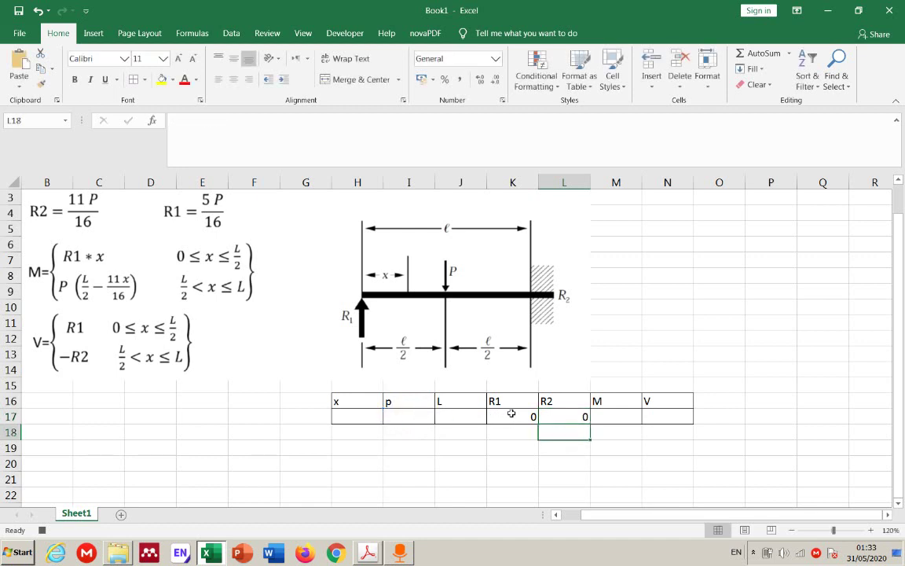
{"action": "left_click", "coordinate": [565, 409]}
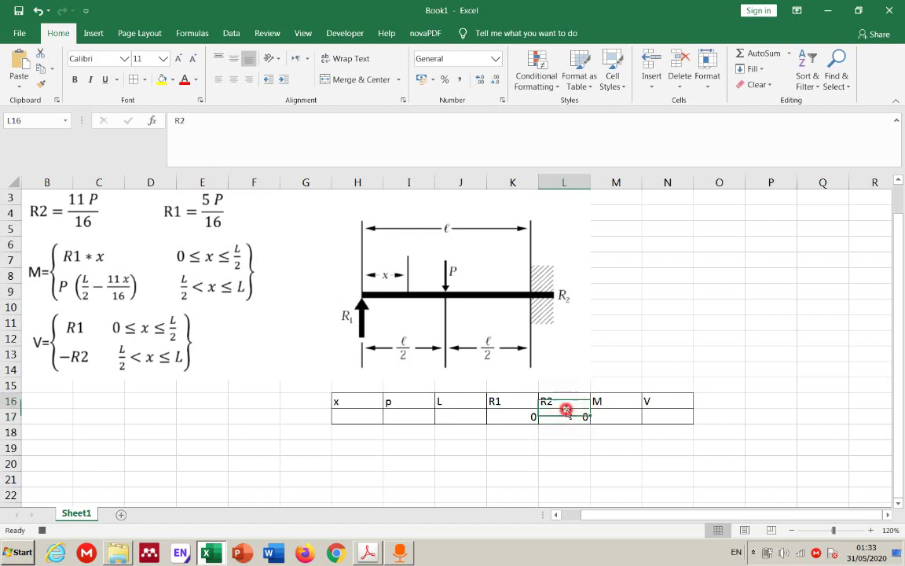
{"action": "left_click", "coordinate": [567, 419]}
{"action": "double_click", "coordinate": [567, 420]}
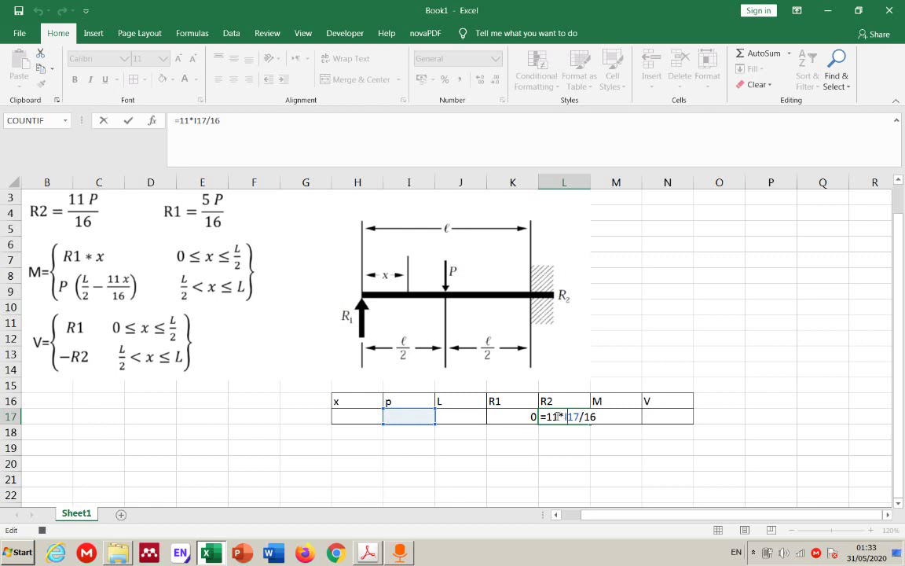
{"action": "key", "text": "Return"}
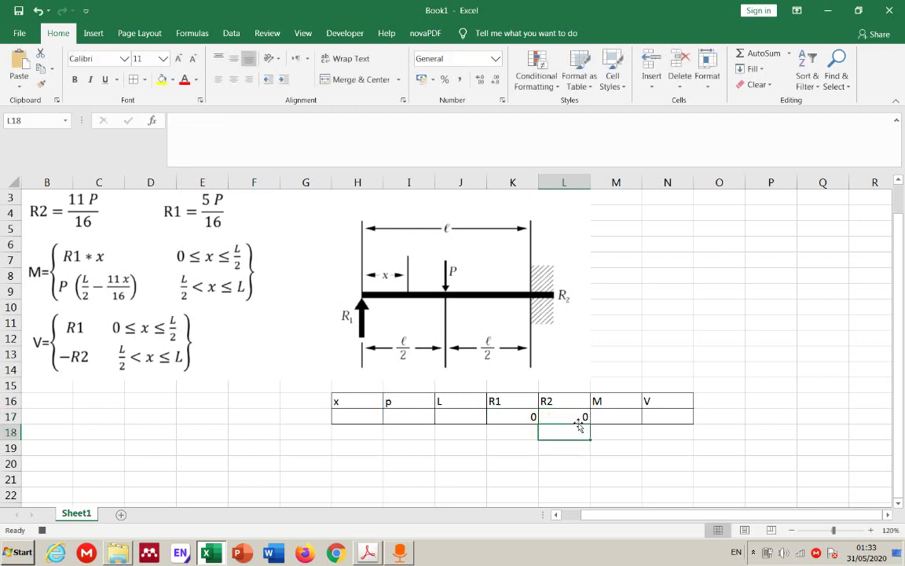
- Start the moment formula =IF( in M17
{"action": "left_click", "coordinate": [600, 418]}
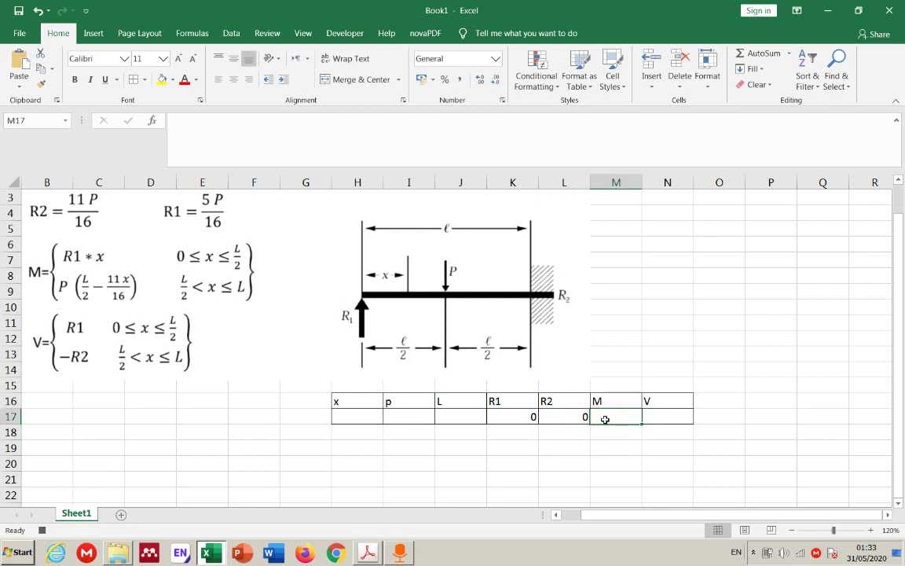
{"action": "type", "text": "=I"}
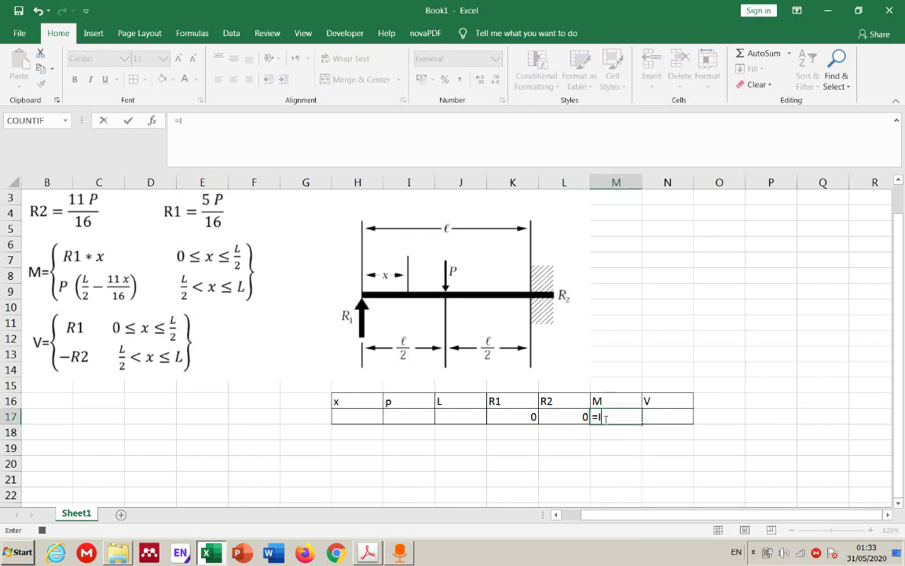
{"action": "type", "text": "F"}
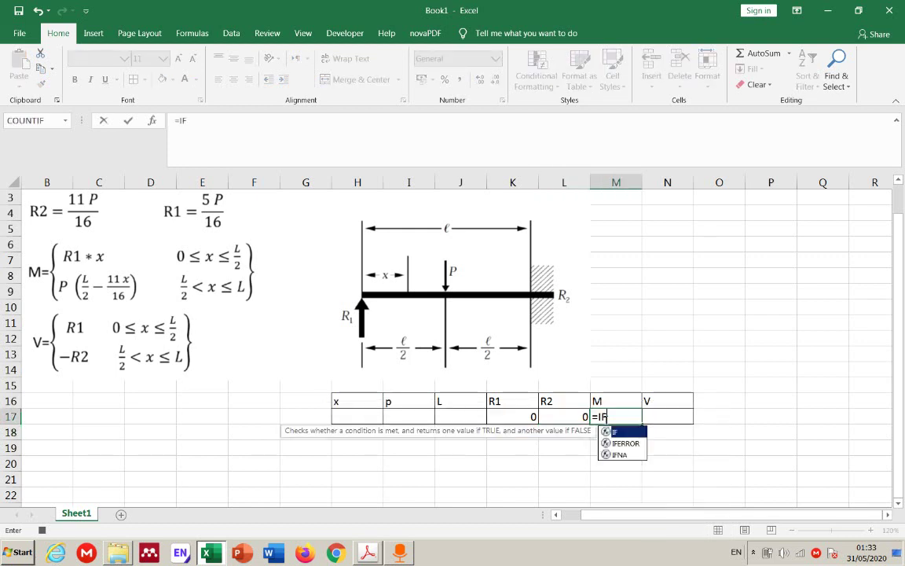
{"action": "double_click", "coordinate": [620, 432]}
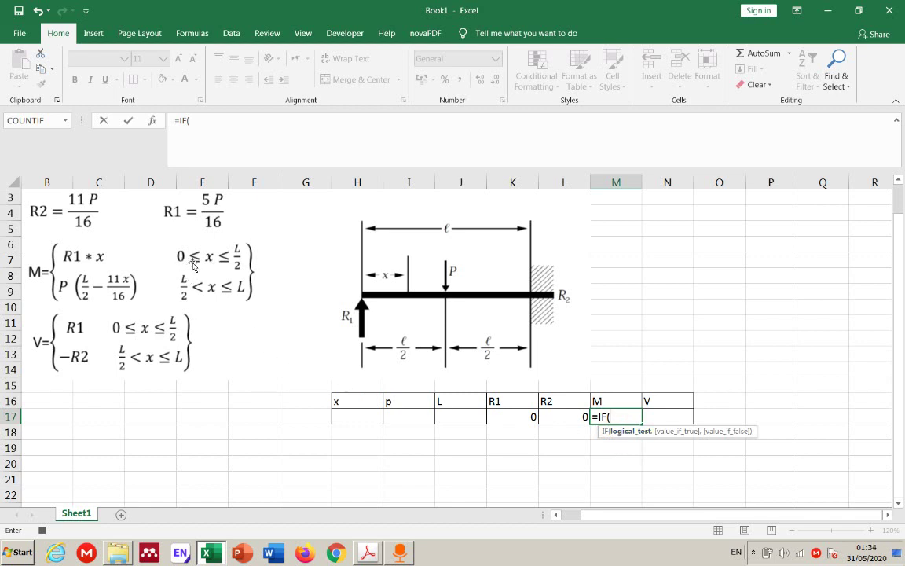
{"action": "key", "text": "ctrl+shift+F1"}
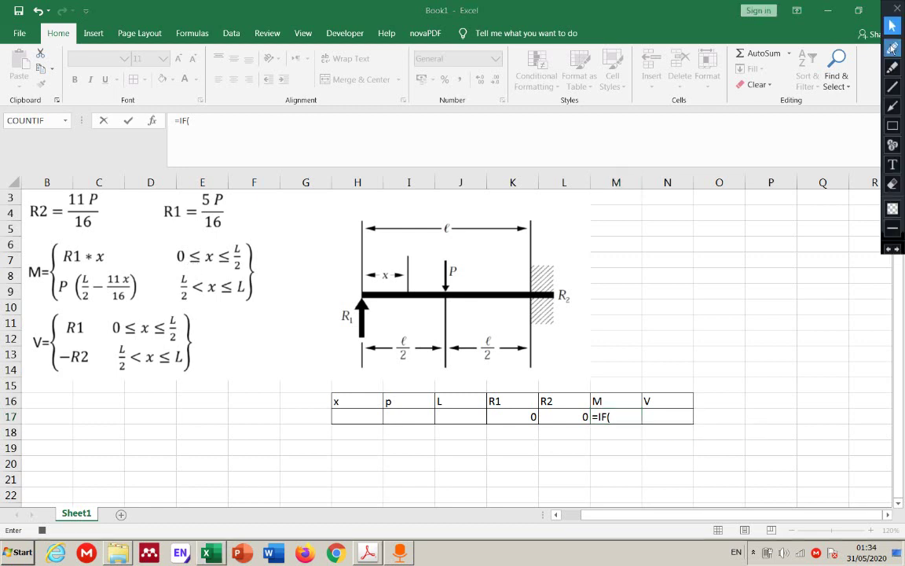
{"action": "key", "text": "ctrl+shift+F2"}
{"action": "mouse_move", "coordinate": [196, 281]}
{"action": "left_mouse_down"}
{"action": "mouse_move", "coordinate": [238, 294]}
{"action": "mouse_move", "coordinate": [234, 279]}
{"action": "left_mouse_up"}
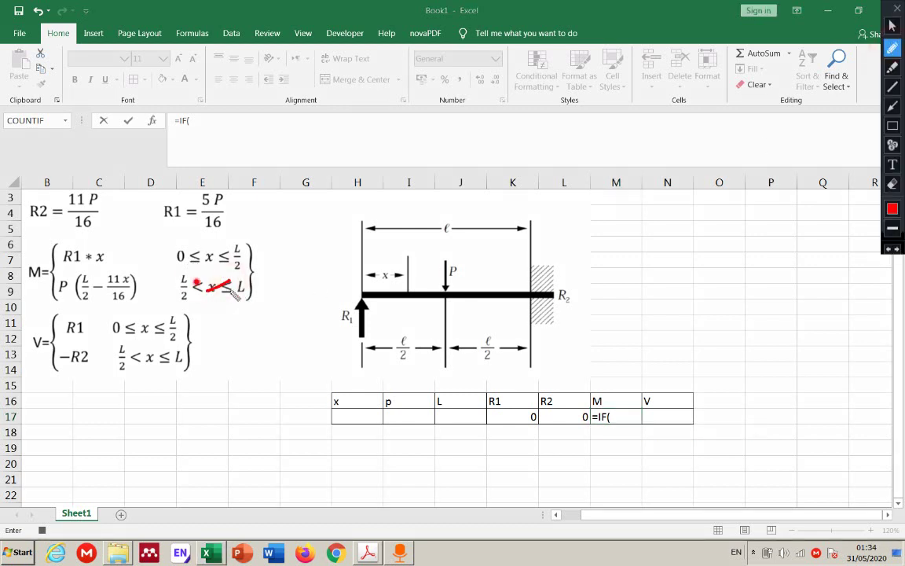
{"action": "mouse_move", "coordinate": [263, 250]}
{"action": "left_mouse_down"}
{"action": "mouse_move", "coordinate": [263, 262]}
{"action": "mouse_move", "coordinate": [274, 247]}
{"action": "mouse_move", "coordinate": [270, 265]}
{"action": "mouse_move", "coordinate": [276, 255]}
{"action": "left_mouse_up"}
{"action": "left_click", "coordinate": [264, 246]}
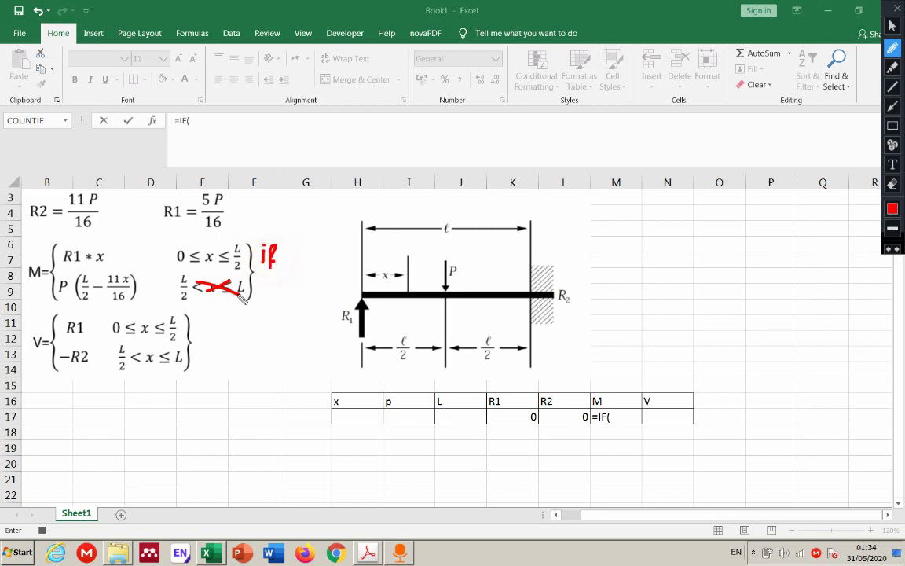
{"action": "left_click_drag", "start_coordinate": [260, 289], "coordinate": [300, 295]}
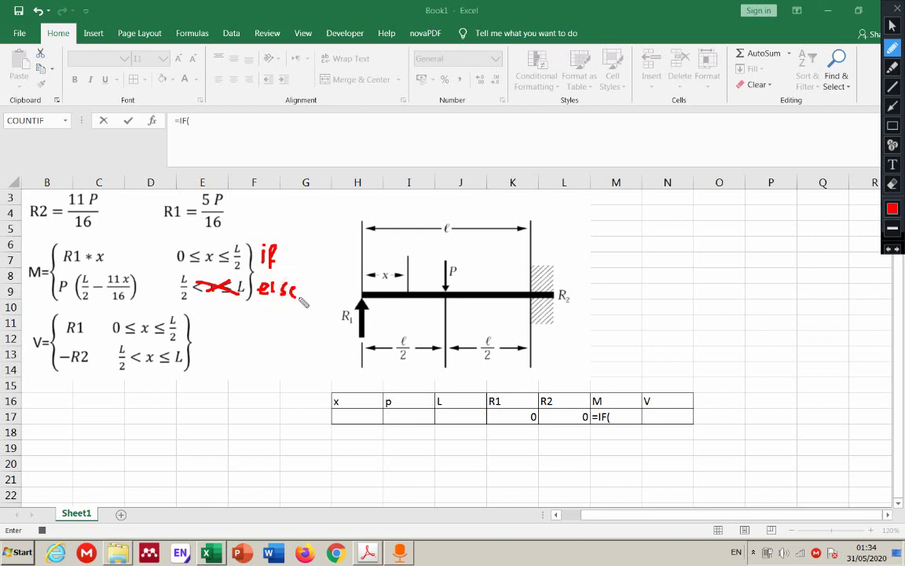
{"action": "mouse_move", "coordinate": [153, 351]}
{"action": "left_mouse_down"}
{"action": "mouse_move", "coordinate": [135, 362]}
{"action": "mouse_move", "coordinate": [173, 366]}
{"action": "left_mouse_up"}
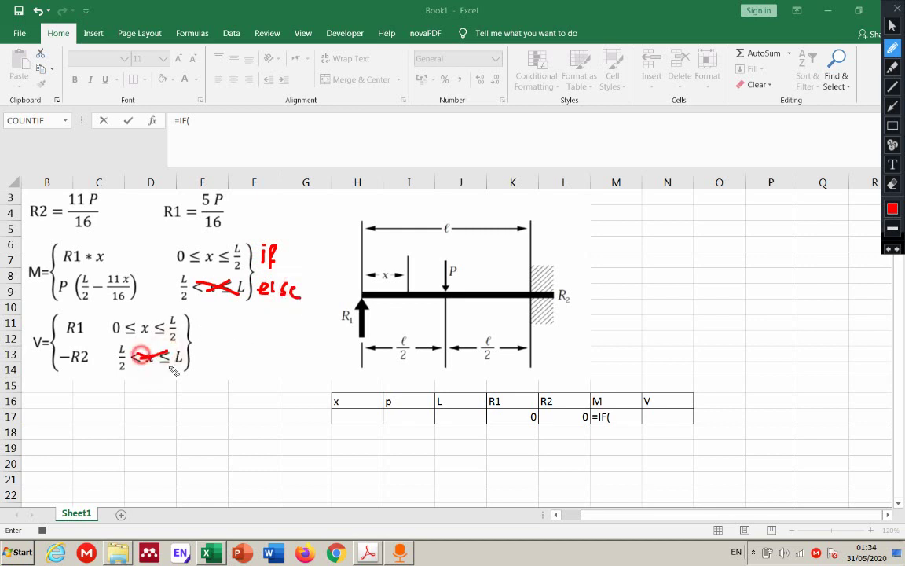
{"action": "mouse_move", "coordinate": [210, 320]}
{"action": "left_mouse_down"}
{"action": "mouse_move", "coordinate": [213, 332]}
{"action": "mouse_move", "coordinate": [225, 320]}
{"action": "left_mouse_up"}
{"action": "left_click", "coordinate": [221, 322]}
{"action": "left_click_drag", "start_coordinate": [206, 359], "coordinate": [247, 364]}
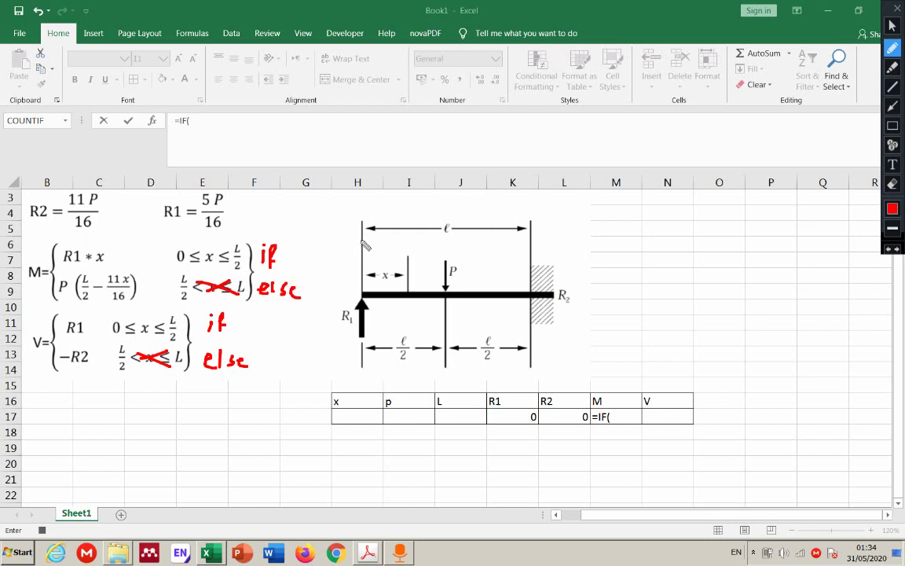
{"action": "left_click_drag", "start_coordinate": [362, 239], "coordinate": [362, 257]}
{"action": "left_click", "coordinate": [444, 236]}
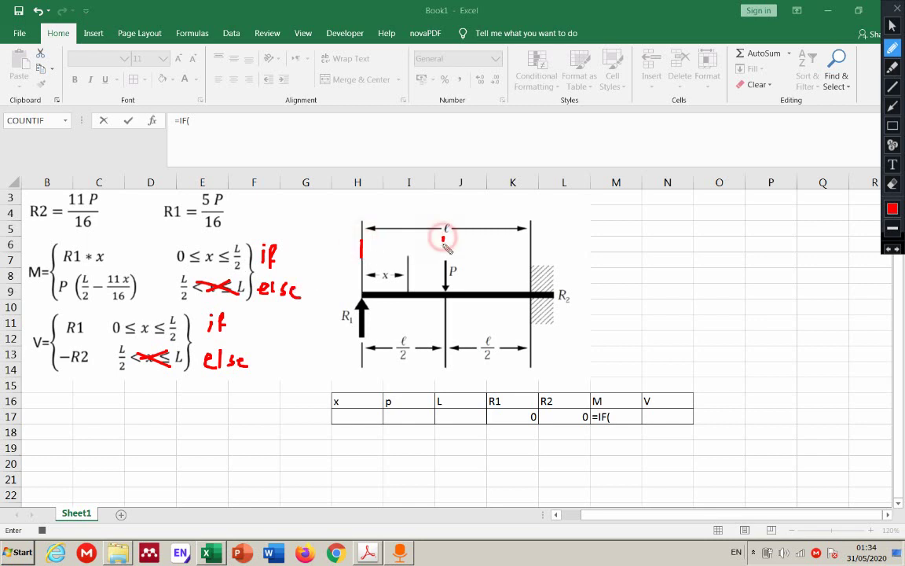
{"action": "left_click_drag", "start_coordinate": [444, 240], "coordinate": [444, 253]}
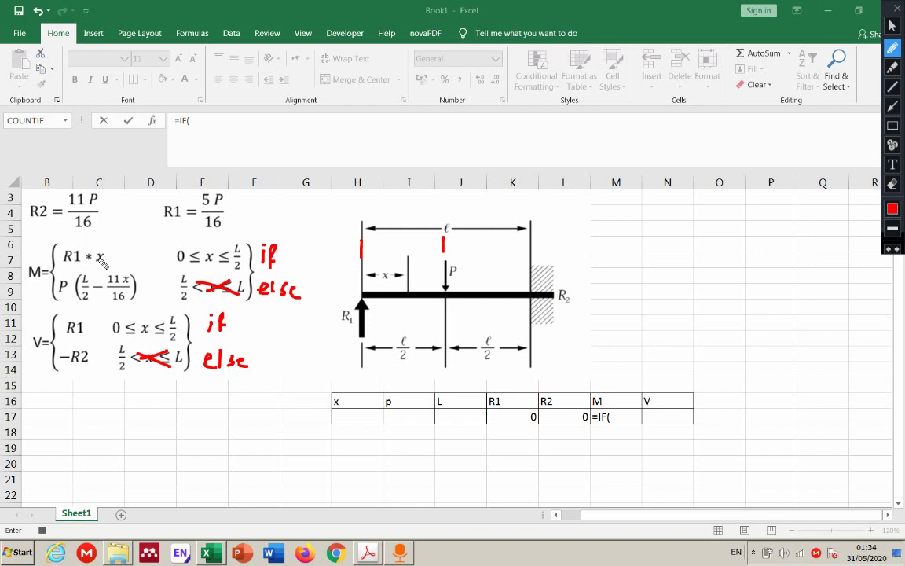
{"action": "key", "text": "Escape"}
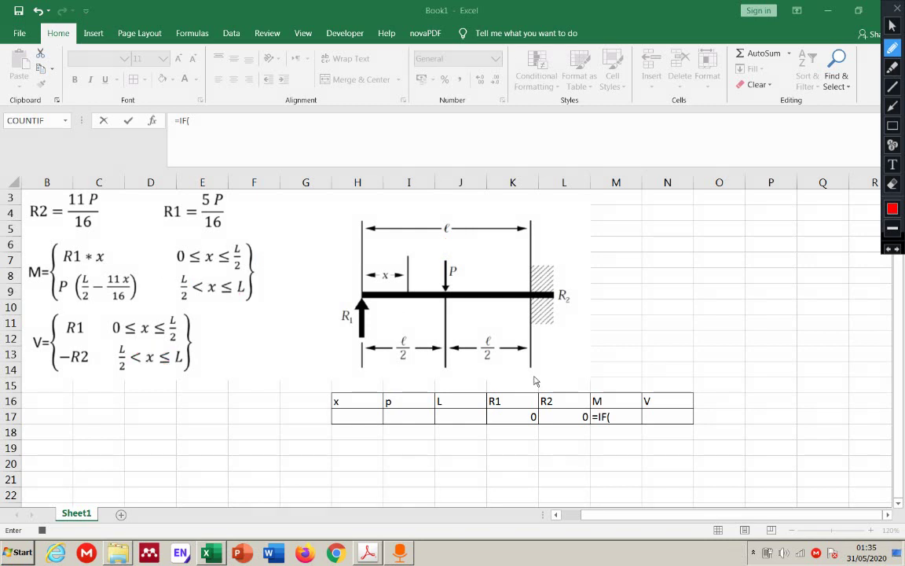
- Write the IF test AND(H17>=0,H17<=J17/2) in M17's formula
{"action": "type", "text": "AND"}
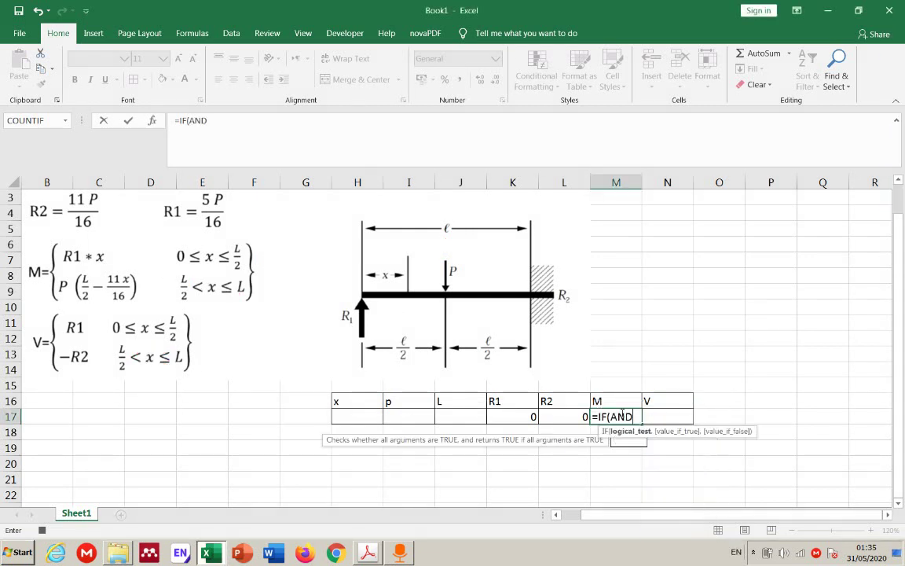
{"action": "double_click", "coordinate": [629, 443]}
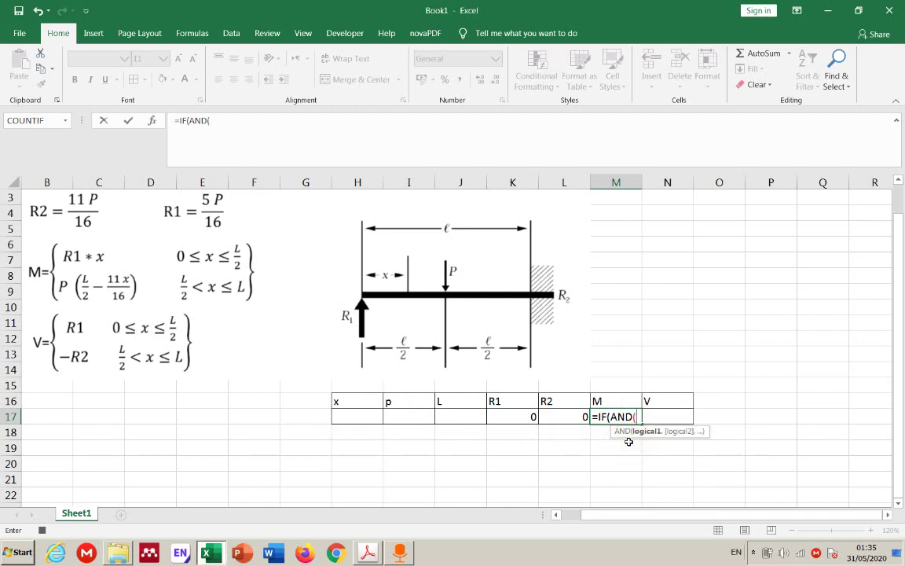
{"action": "left_click", "coordinate": [376, 418]}
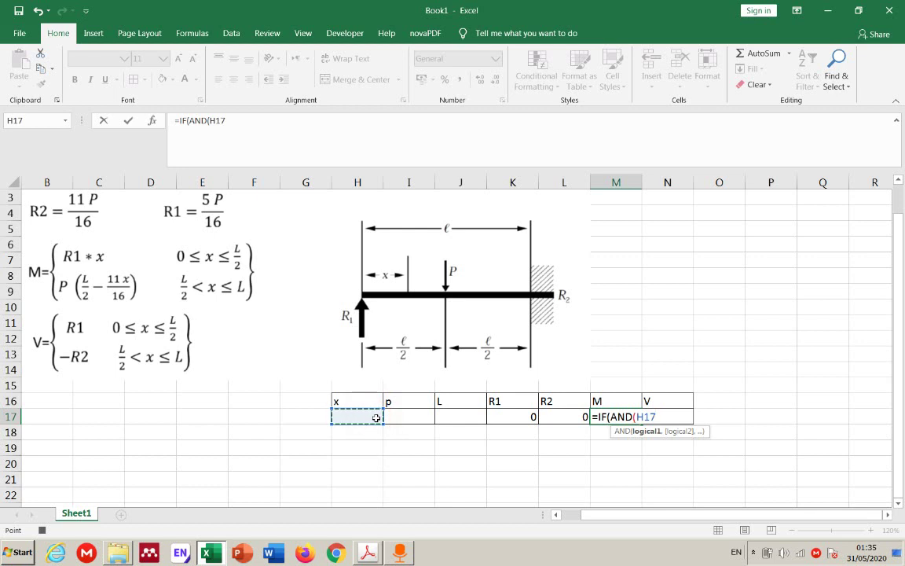
{"action": "type", "text": ">"}
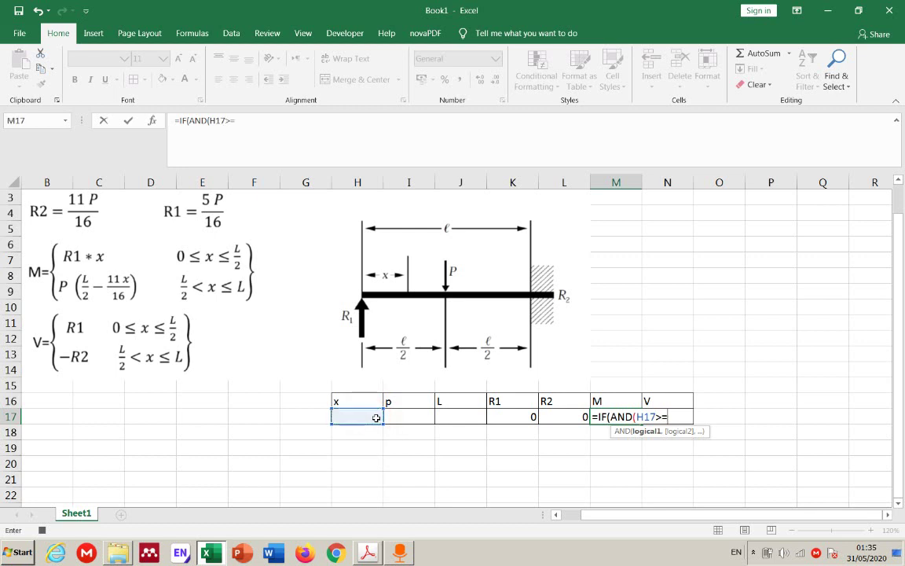
{"action": "type", "text": "=0,"}
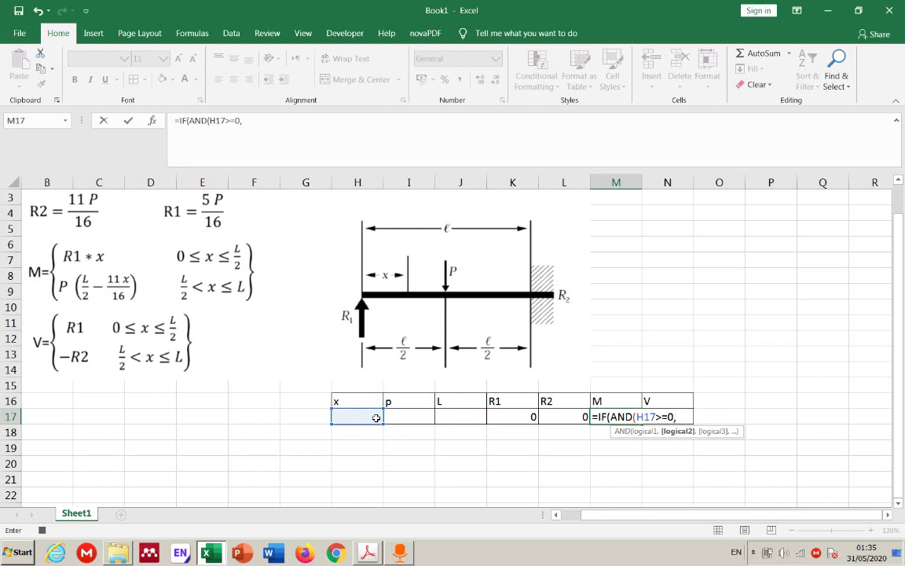
{"action": "left_click", "coordinate": [377, 418]}
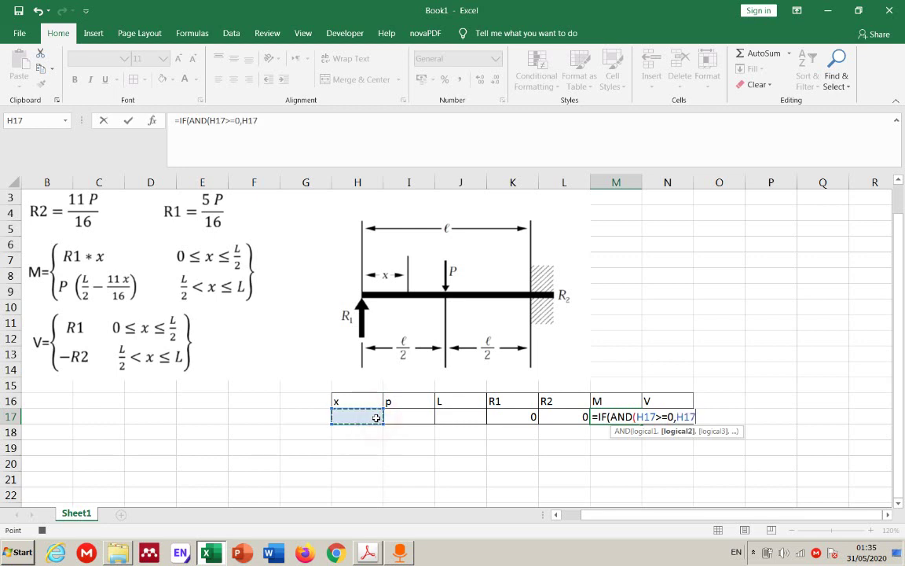
{"action": "type", "text": "<="}
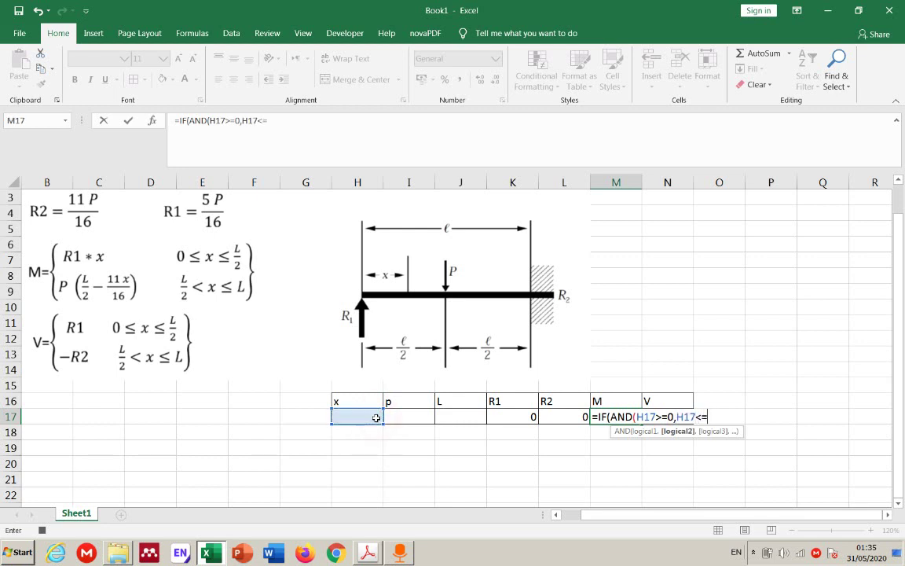
{"action": "left_click", "coordinate": [452, 417]}
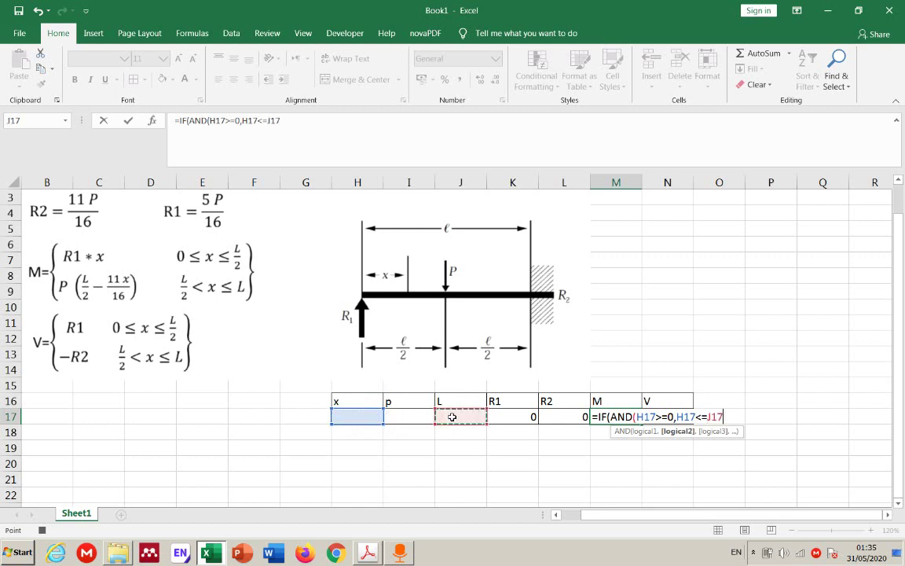
{"action": "type", "text": "/2"}
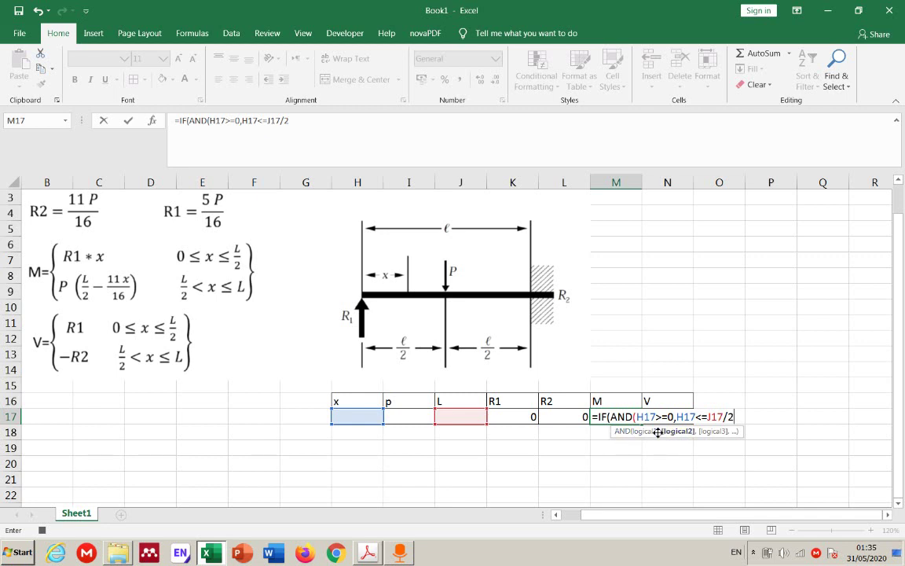
{"action": "type", "text": ")"}
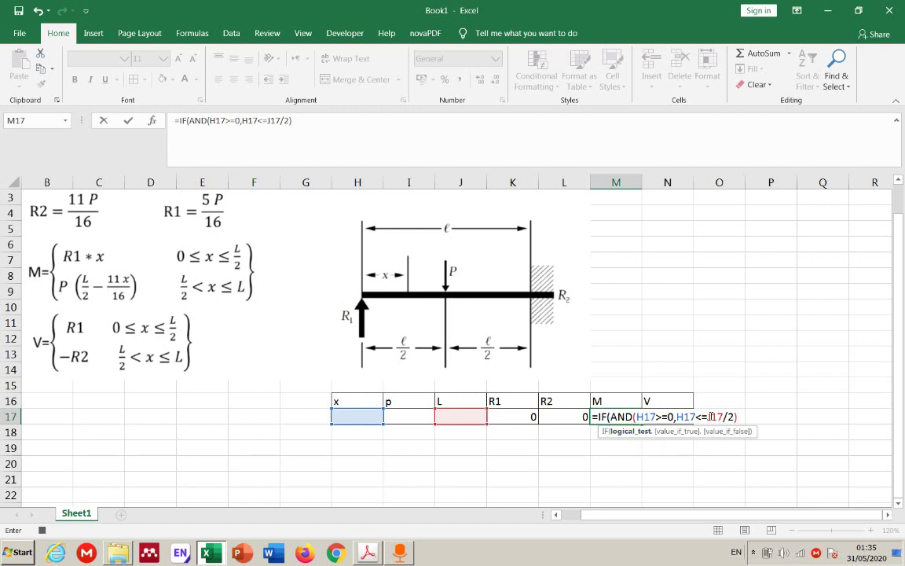
{"action": "type", "text": ","}
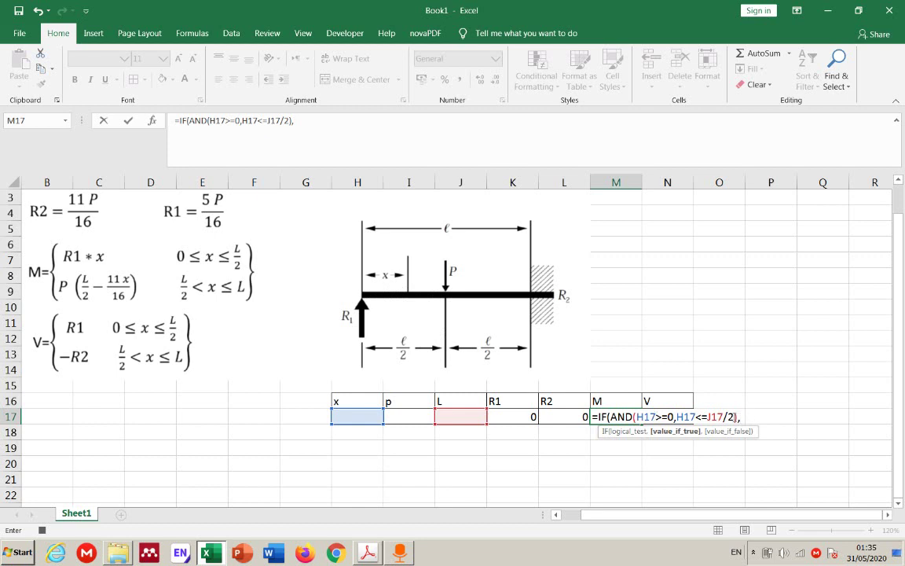
{"action": "left_click_drag", "start_coordinate": [735, 417], "coordinate": [638, 417]}
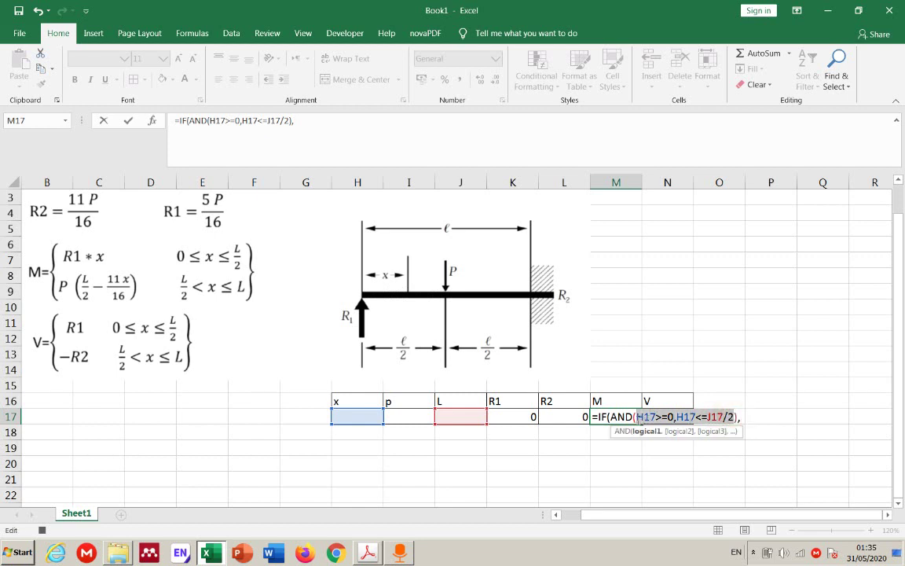
- Retype M17's AND test as 0<=H17<=J17/2, referencing H17 and J17
{"action": "type", "text": "="}
{"action": "key", "text": "BackSpace"}
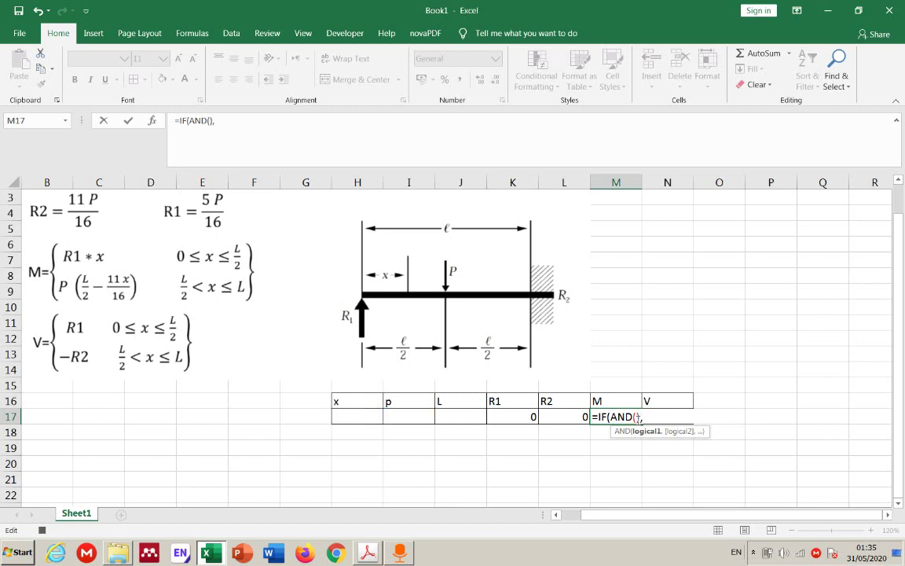
{"action": "type", "text": "0<="}
{"action": "left_click", "coordinate": [369, 413]}
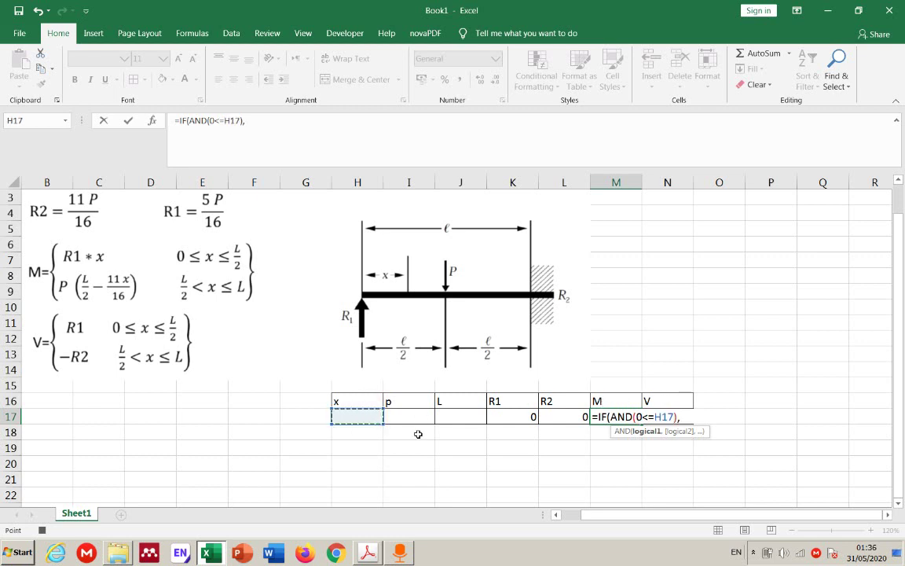
{"action": "type", "text": "<="}
{"action": "left_click", "coordinate": [449, 414]}
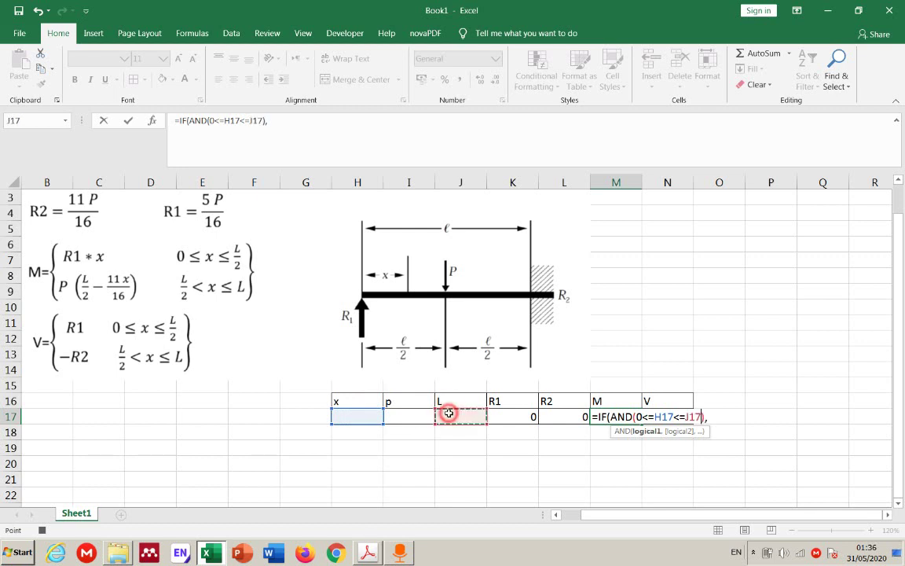
{"action": "type", "text": "/2"}
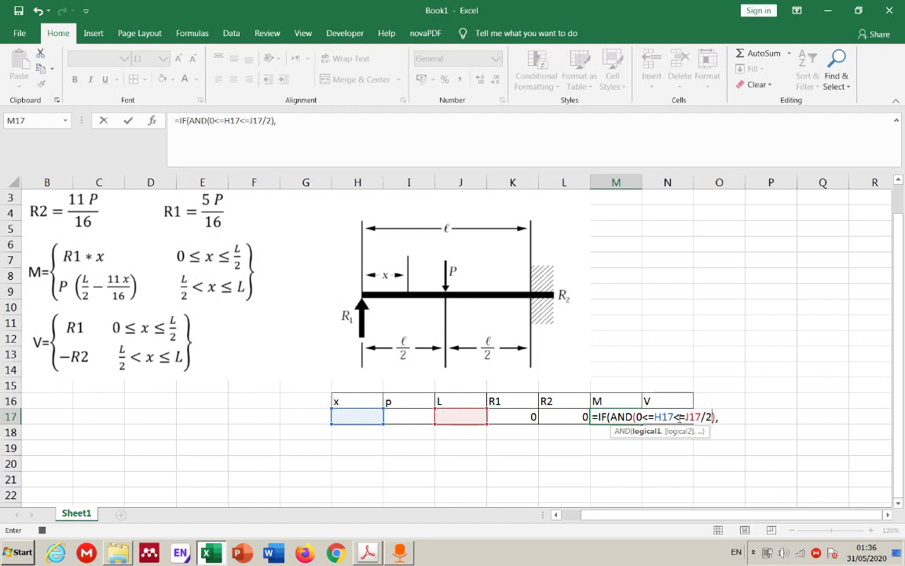
{"action": "key", "text": "ctrl+shift+p"}
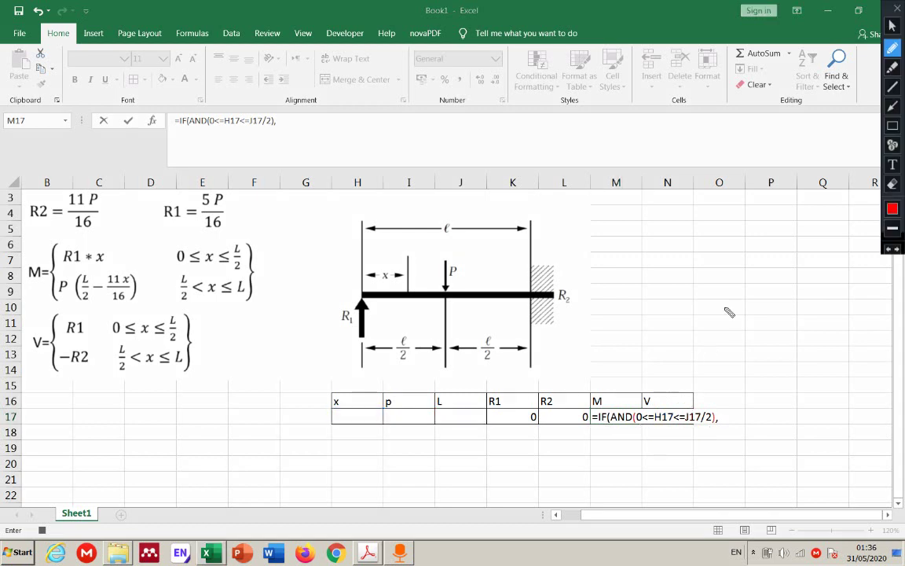
{"action": "mouse_move", "coordinate": [694, 385]}
{"action": "left_mouse_down"}
{"action": "mouse_move", "coordinate": [662, 422]}
{"action": "mouse_move", "coordinate": [702, 431]}
{"action": "left_mouse_up"}
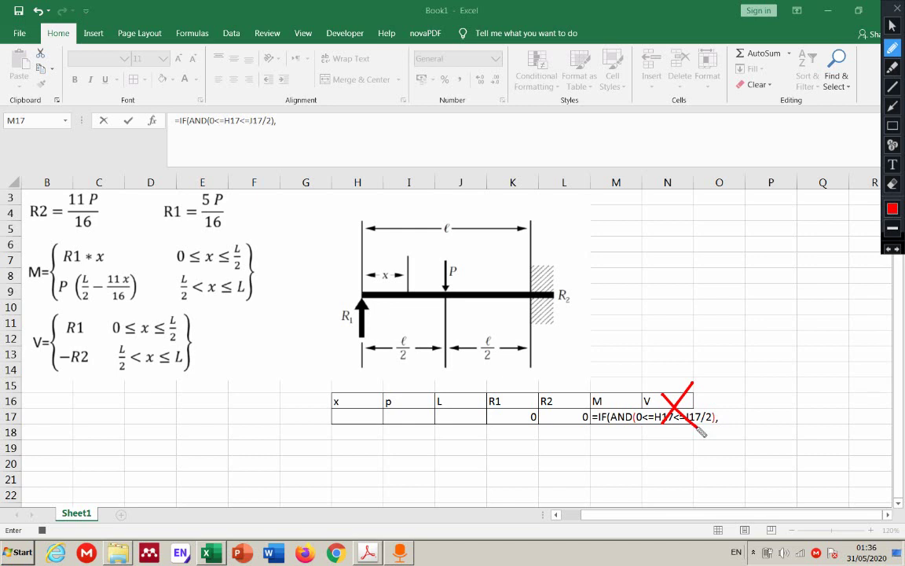
{"action": "key", "text": "Escape"}
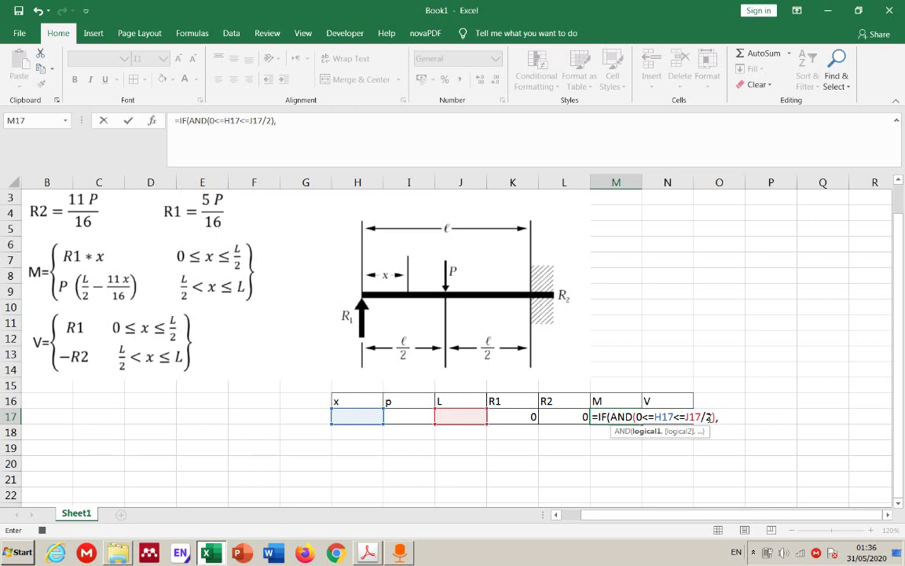
- Restore M17's AND test to H17>=0,H17<=J17/2, replacing the chained comparison
{"action": "left_click_drag", "start_coordinate": [710, 417], "coordinate": [639, 417]}
{"action": "key", "text": "BackSpace"}
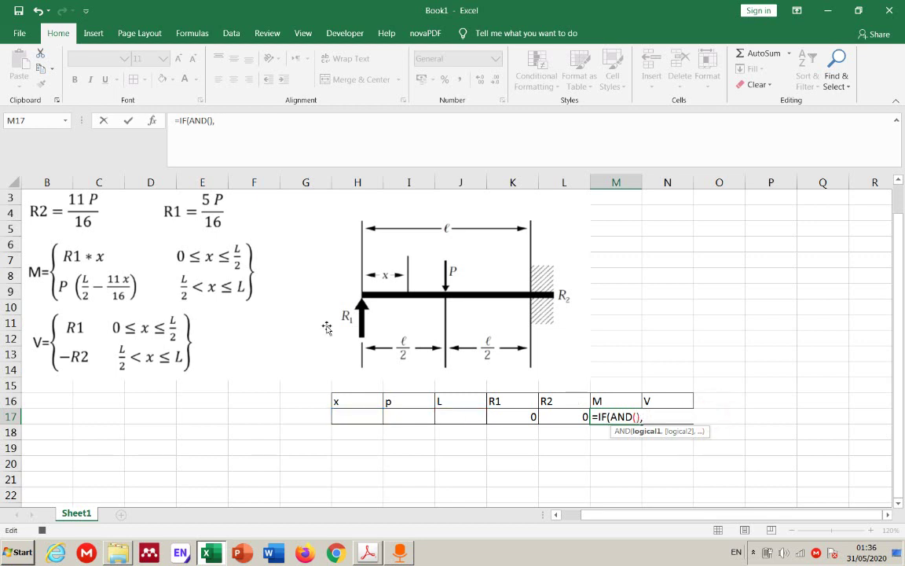
{"action": "left_click", "coordinate": [369, 411]}
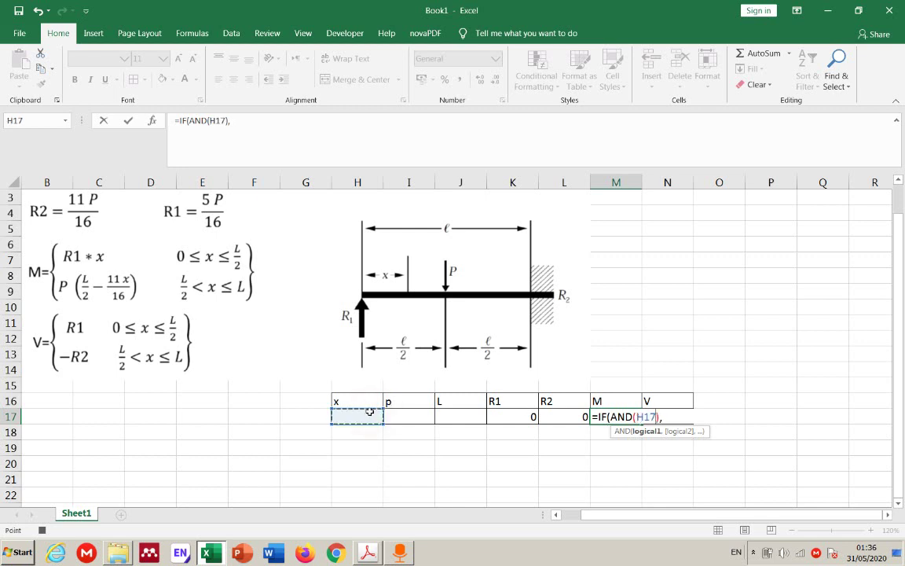
{"action": "key", "text": "Up"}
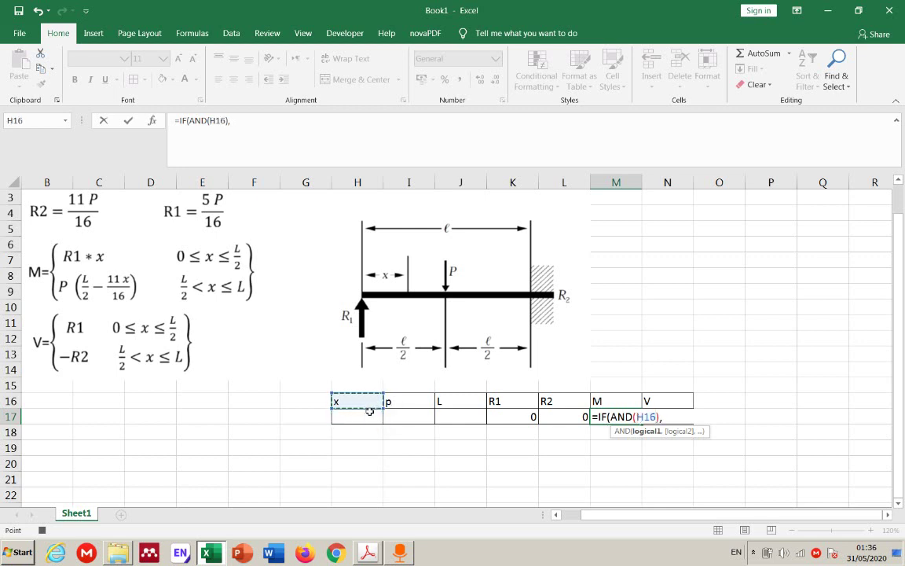
{"action": "type", "text": ">="}
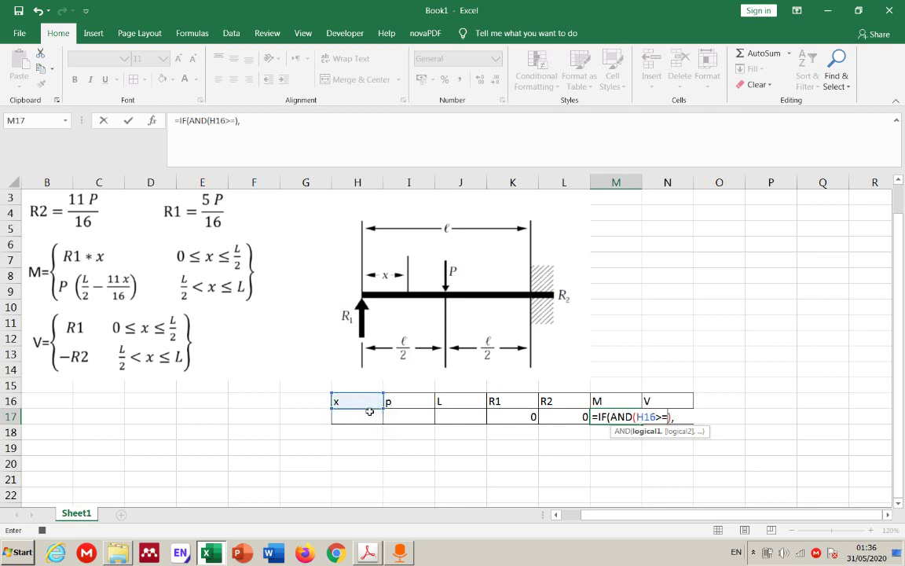
{"action": "type", "text": "0,"}
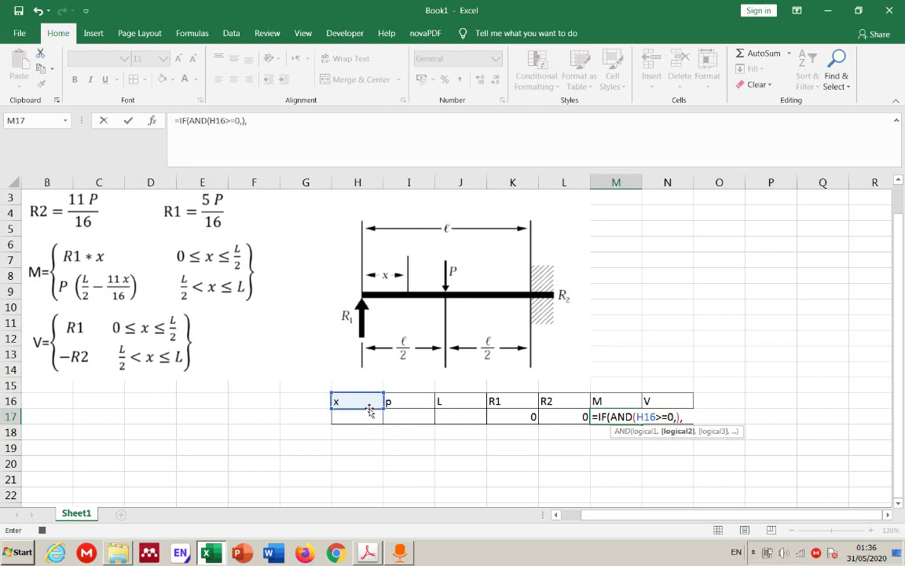
{"action": "left_click_drag", "start_coordinate": [369, 409], "coordinate": [369, 417]}
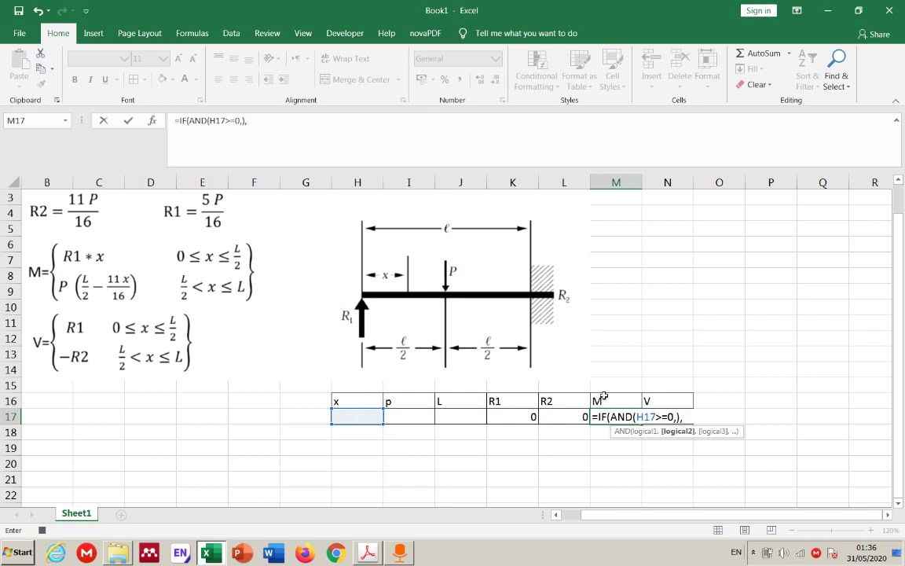
{"action": "key", "text": "BackSpace"}
{"action": "key", "text": "BackSpace"}
{"action": "left_click", "coordinate": [363, 414]}
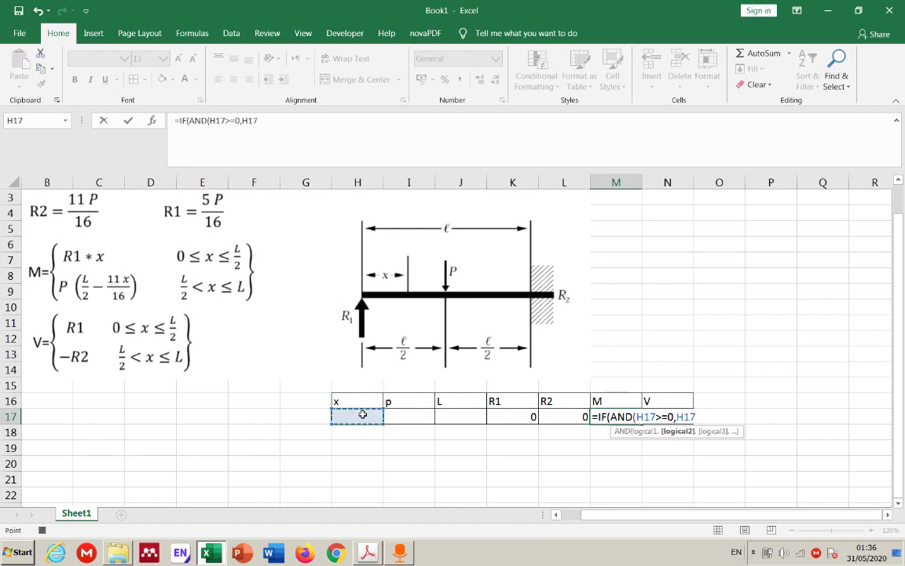
{"action": "type", "text": "<="}
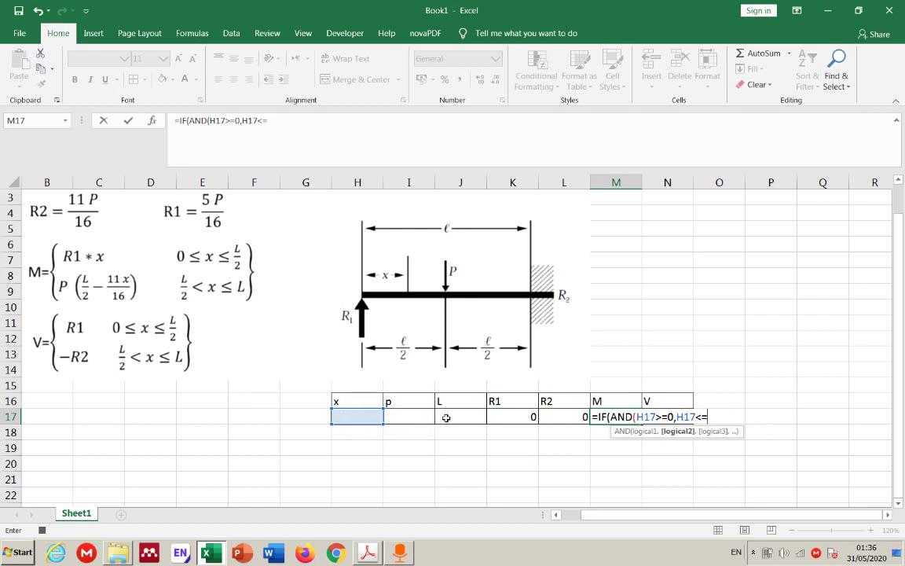
{"action": "left_click", "coordinate": [445, 417]}
{"action": "type", "text": "/2"}
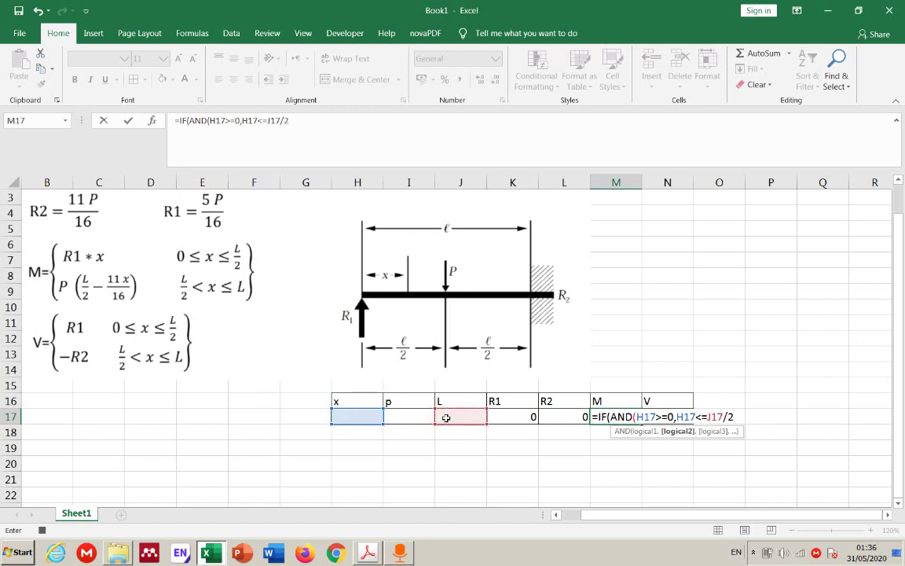
{"action": "type", "text": ")"}
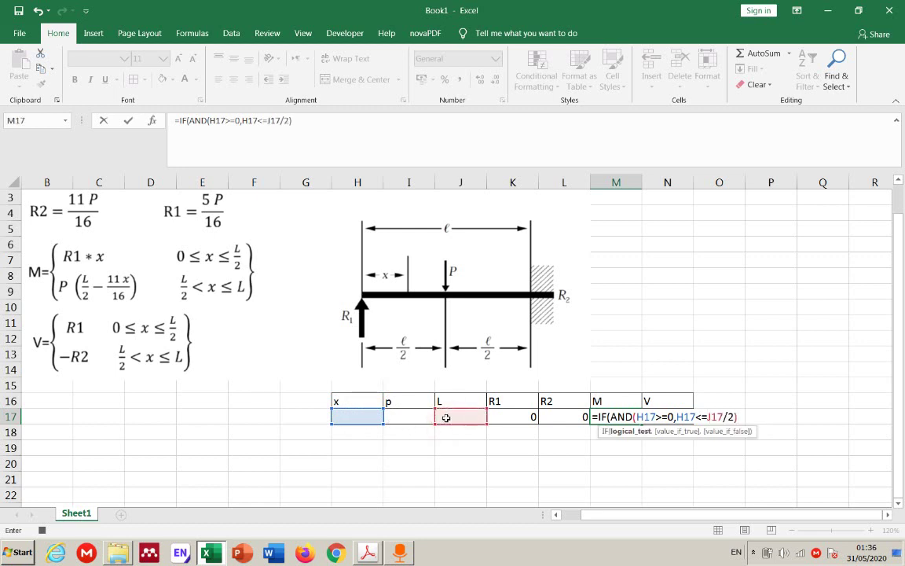
{"action": "type", "text": ","}
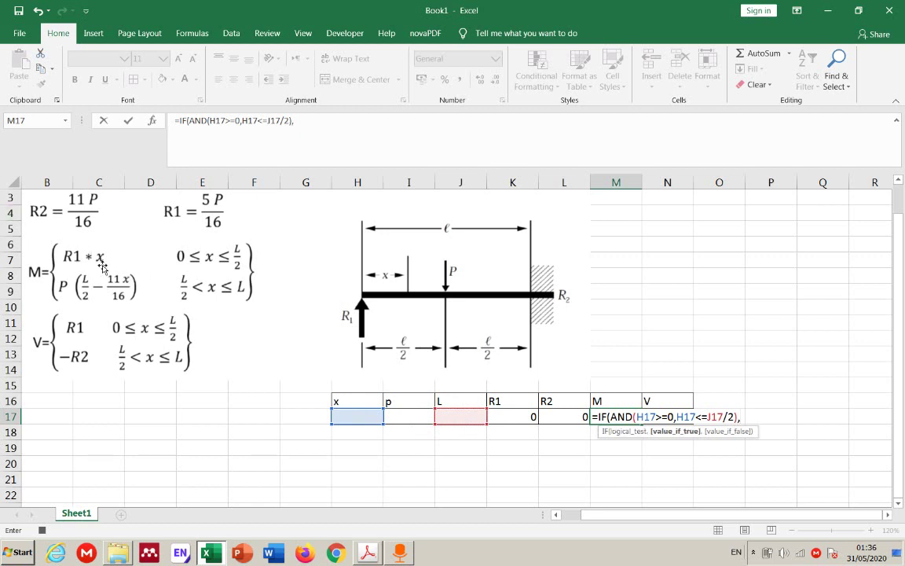
- Add K17*H17 as the IF's true result
{"action": "left_click", "coordinate": [520, 418]}
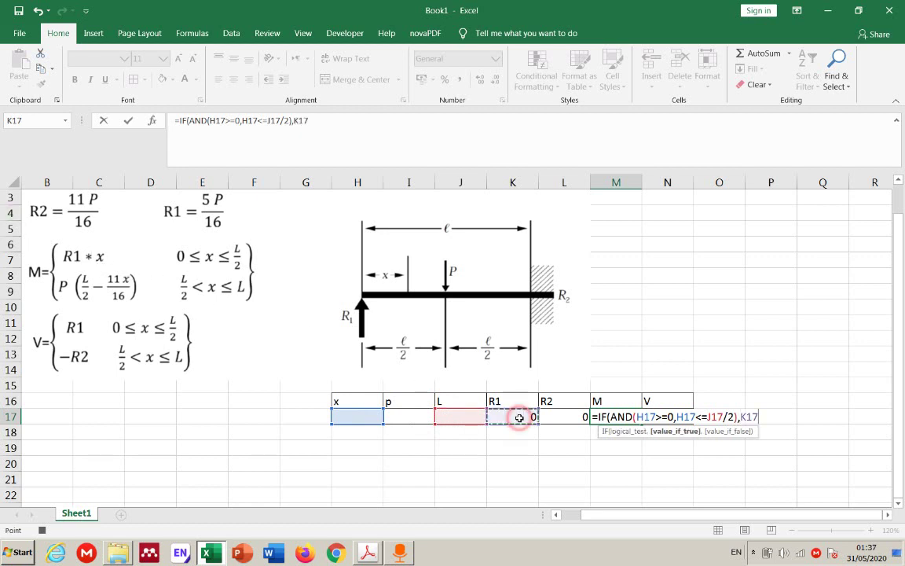
{"action": "type", "text": "*"}
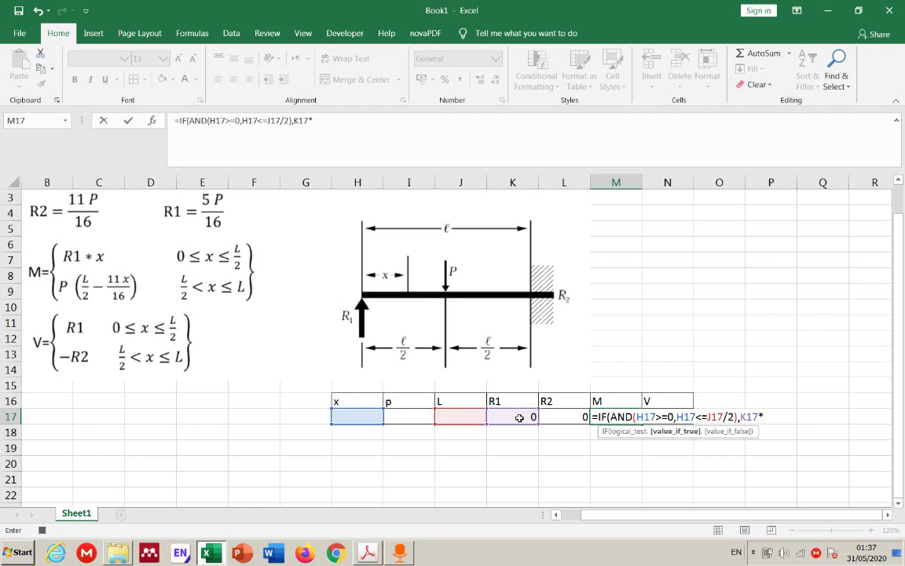
{"action": "left_click", "coordinate": [348, 412]}
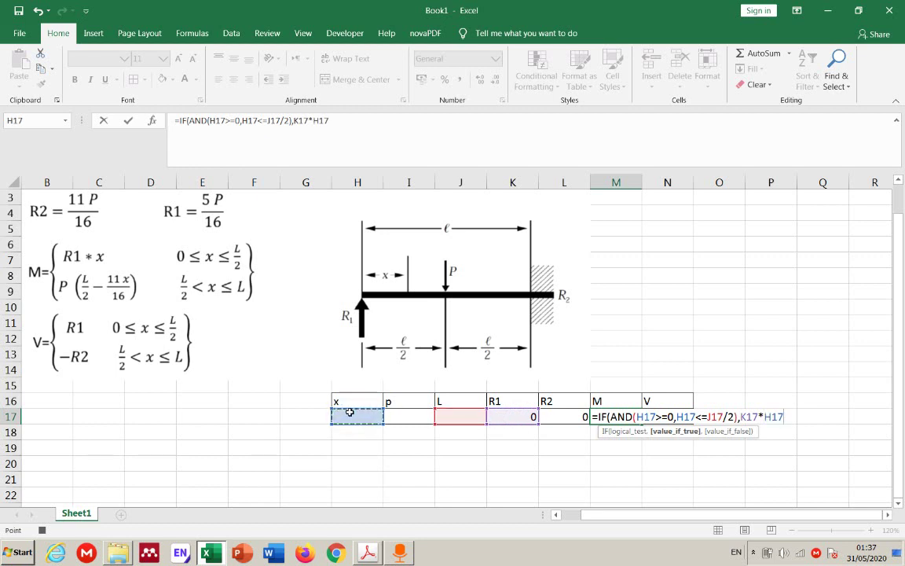
{"action": "type", "text": ","}
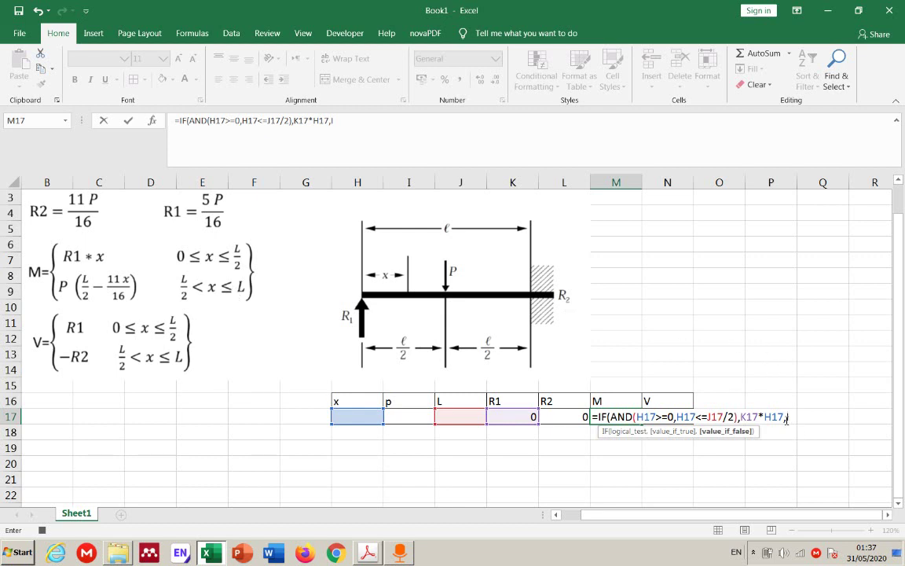
- Insert a nested IF( after K17*H17 in the M17 formula
{"action": "type", "text": "IF("}
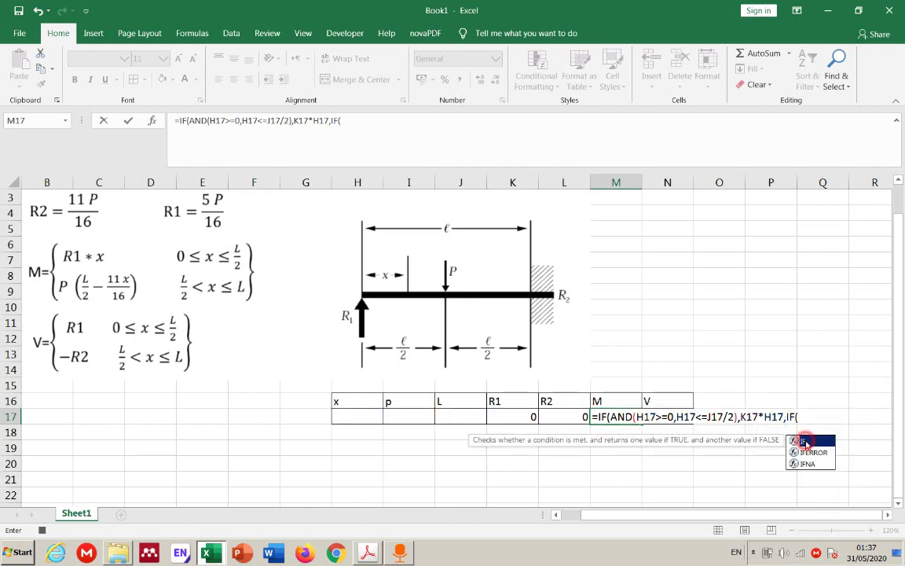
{"action": "double_click", "coordinate": [806, 442]}
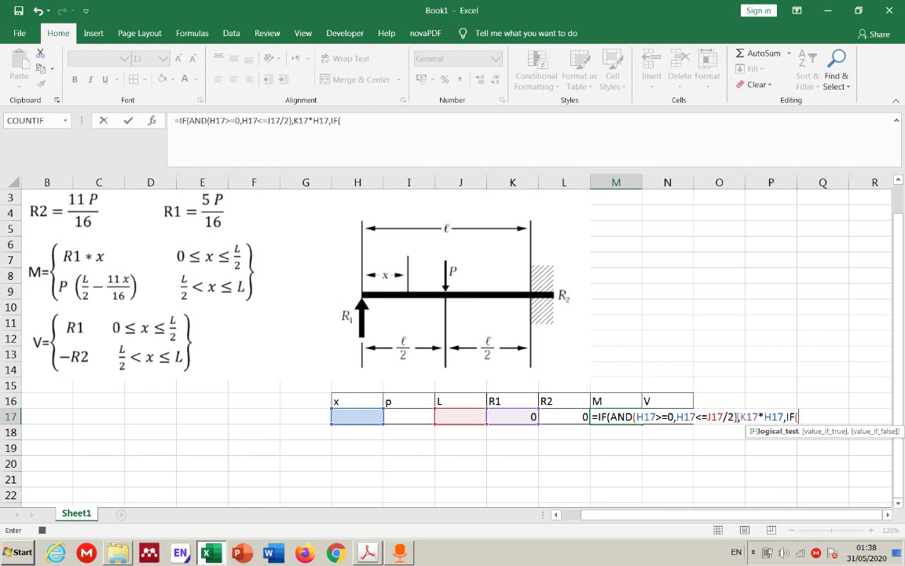
- Copy the AND(H17>=0,H17<=J17/2) test and paste it after the nested IF(
{"action": "left_click_drag", "start_coordinate": [738, 416], "coordinate": [608, 416]}
{"action": "key", "text": "ctrl+c"}
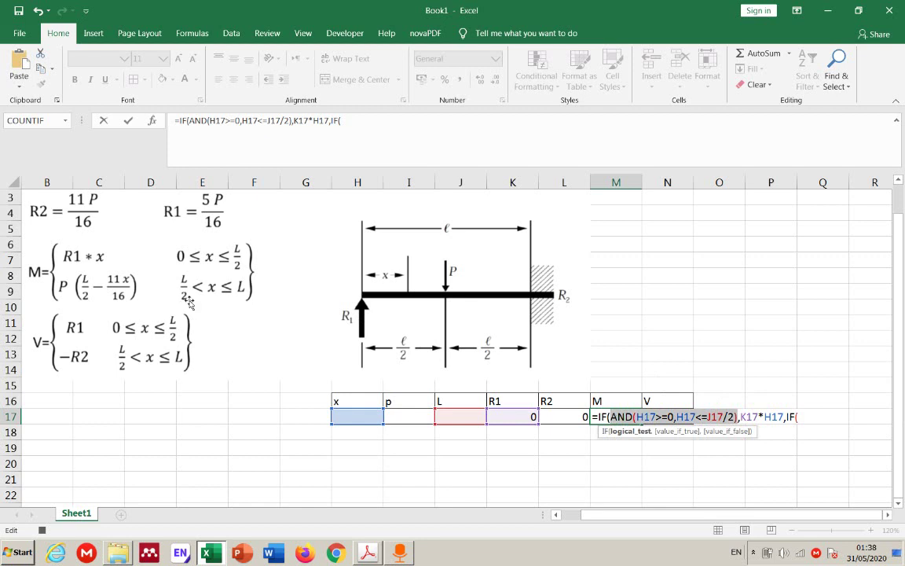
{"action": "left_click", "coordinate": [813, 417]}
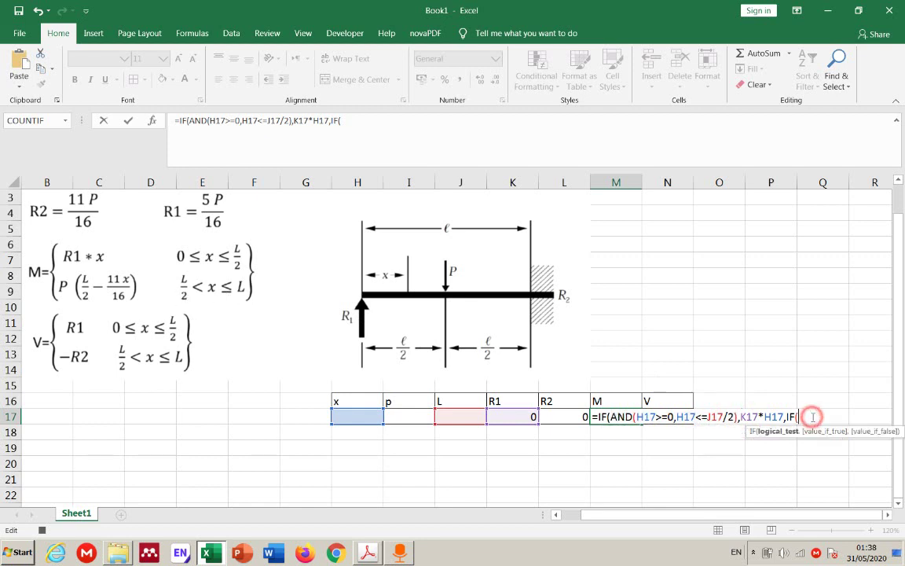
{"action": "key", "text": "ctrl+v"}
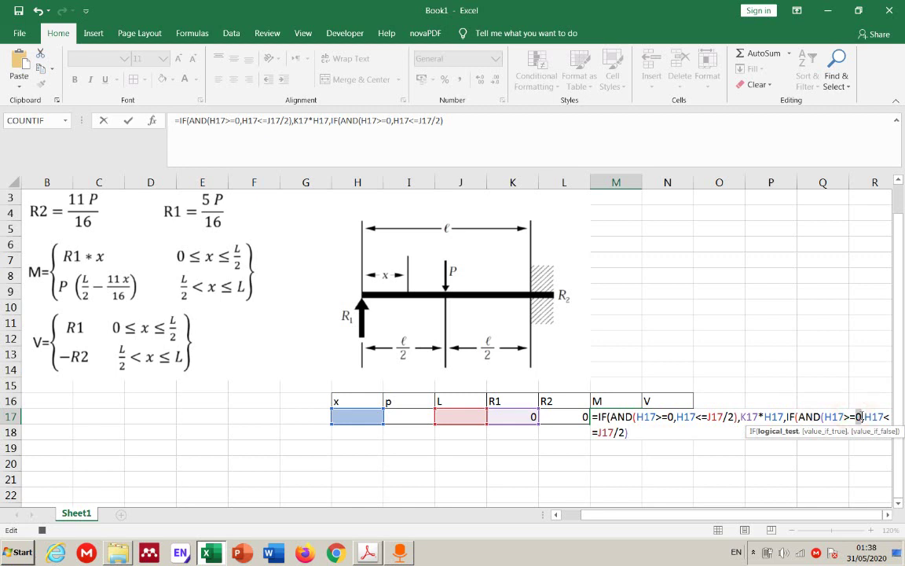
- Change the pasted test to AND(H17>J17/2,H17<=J17)
{"action": "left_click", "coordinate": [854, 416]}
{"action": "left_click", "coordinate": [851, 416]}
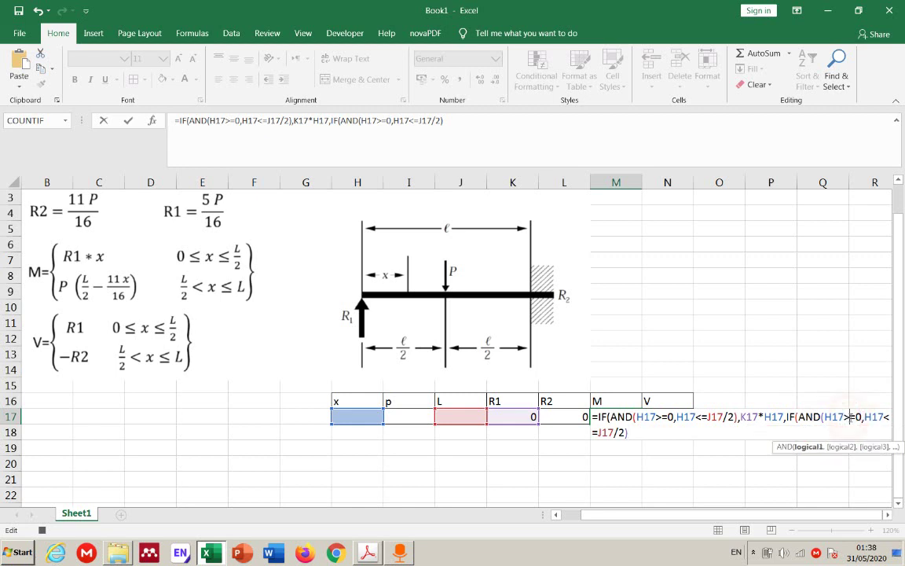
{"action": "key", "text": "Delete"}
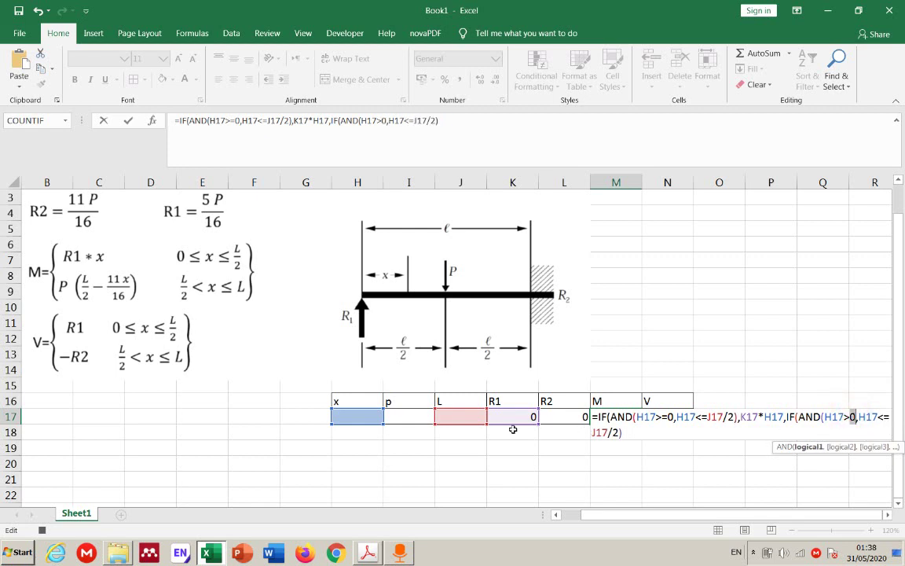
{"action": "left_click", "coordinate": [472, 416]}
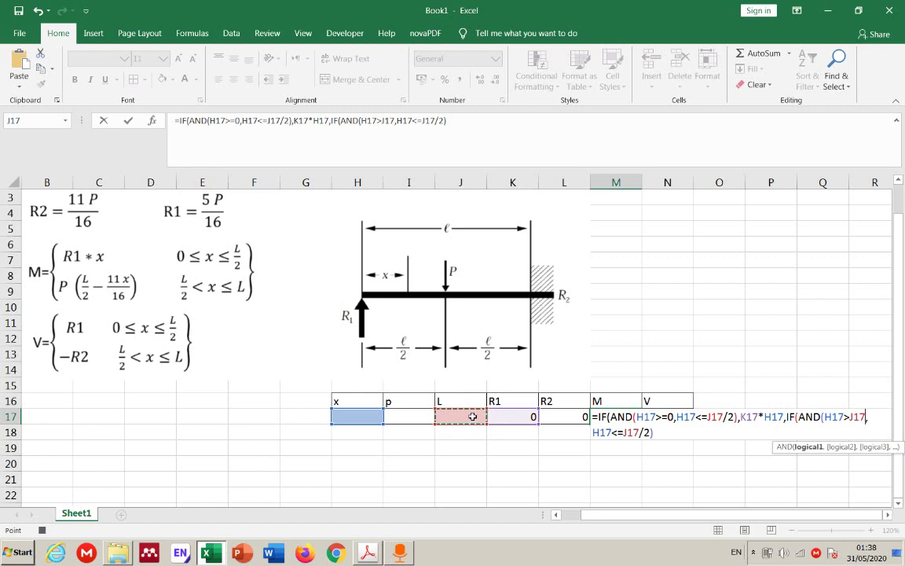
{"action": "type", "text": "/2"}
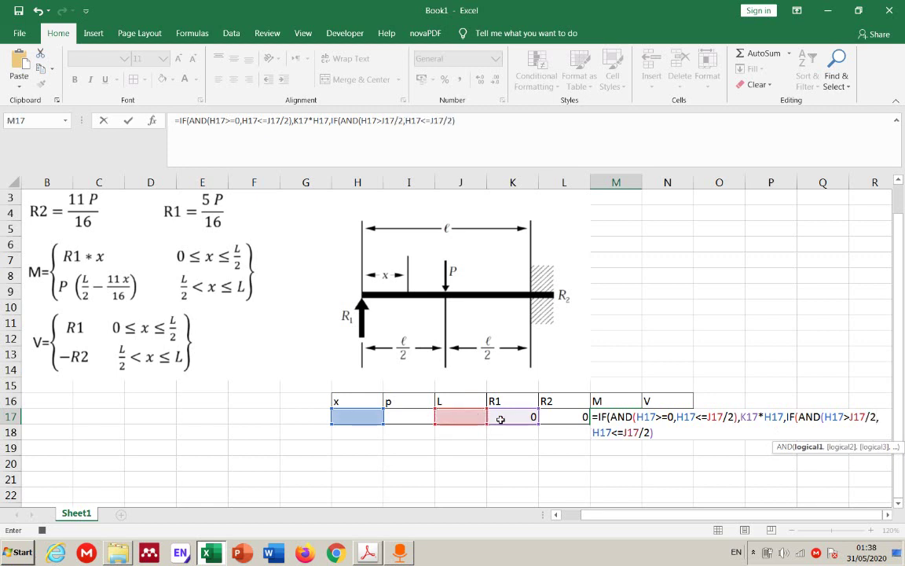
{"action": "left_click_drag", "start_coordinate": [650, 432], "coordinate": [639, 432]}
{"action": "key", "text": "BackSpace"}
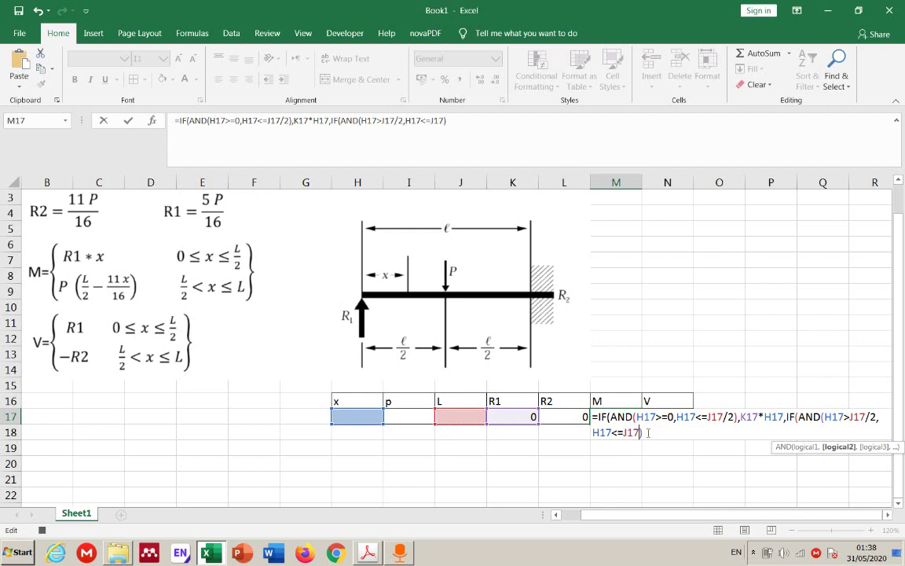
{"action": "left_click", "coordinate": [648, 432]}
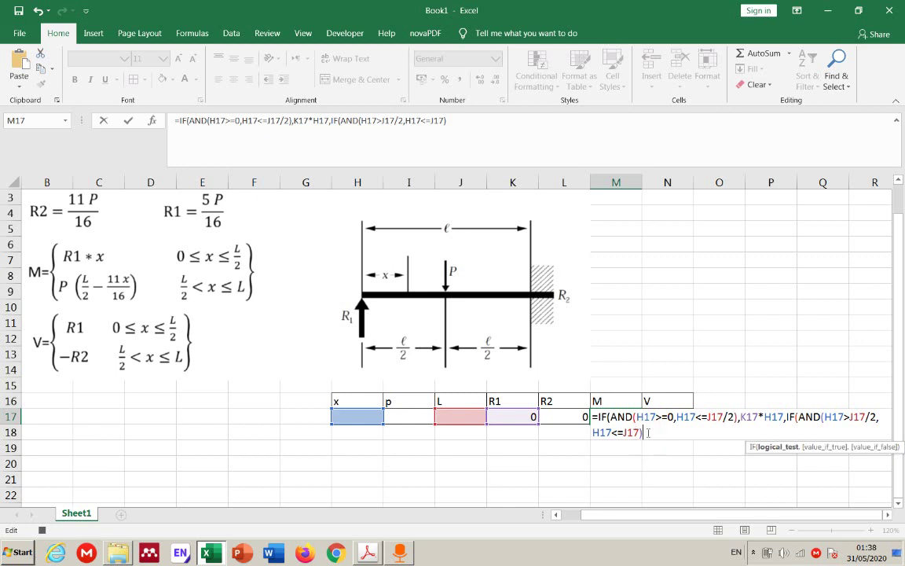
{"action": "type", "text": ","}
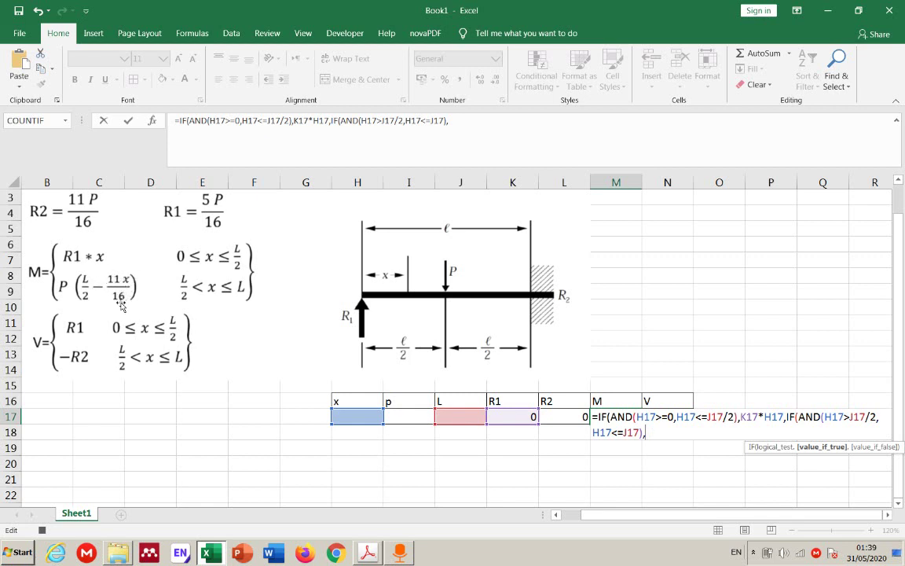
- Enter I17*(J17/2-11*H17/16) as the nested IF's true value
{"action": "left_click", "coordinate": [411, 414]}
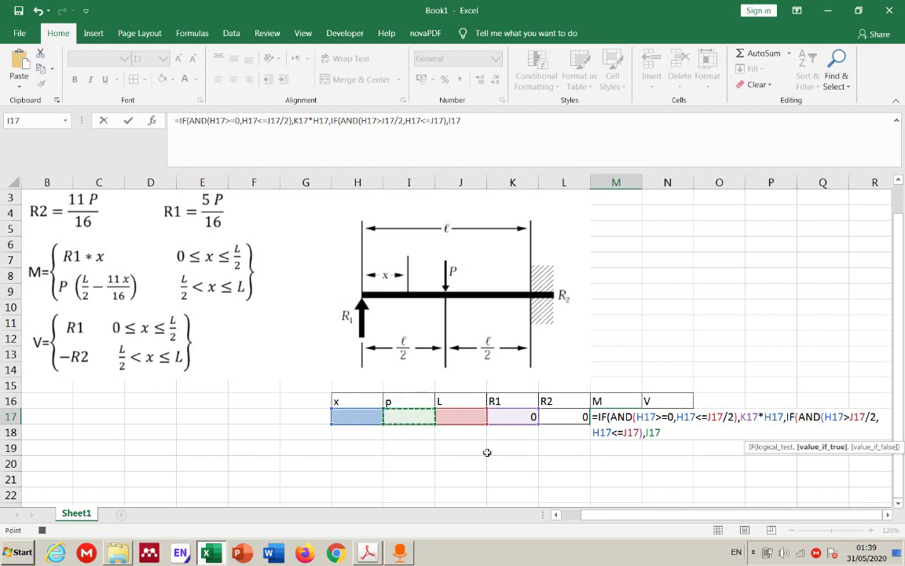
{"action": "type", "text": "*("}
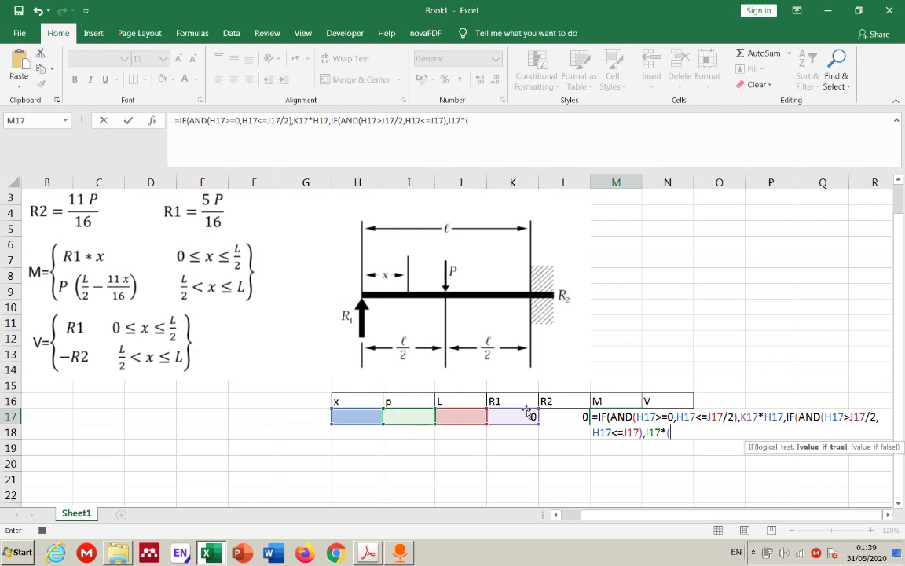
{"action": "left_click", "coordinate": [468, 415]}
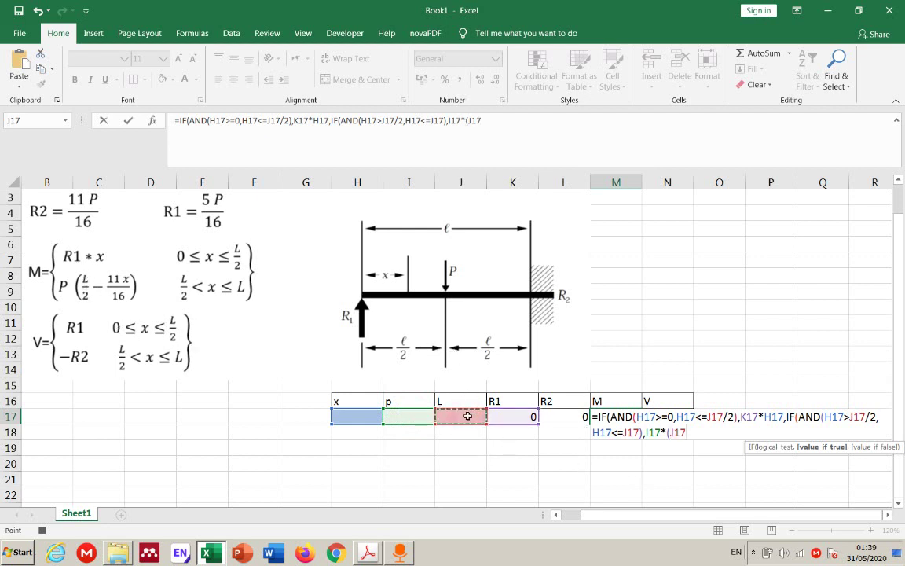
{"action": "type", "text": "/2"}
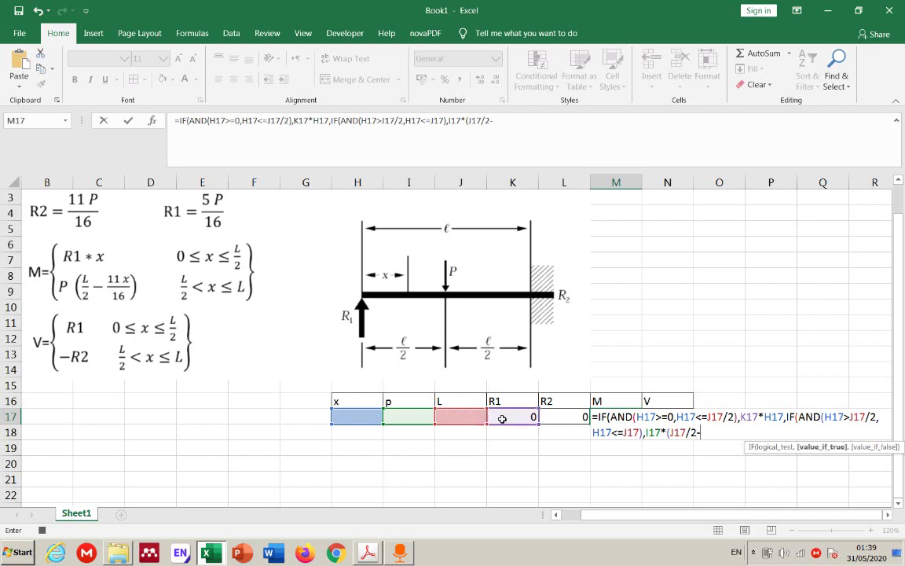
{"action": "type", "text": "-11*"}
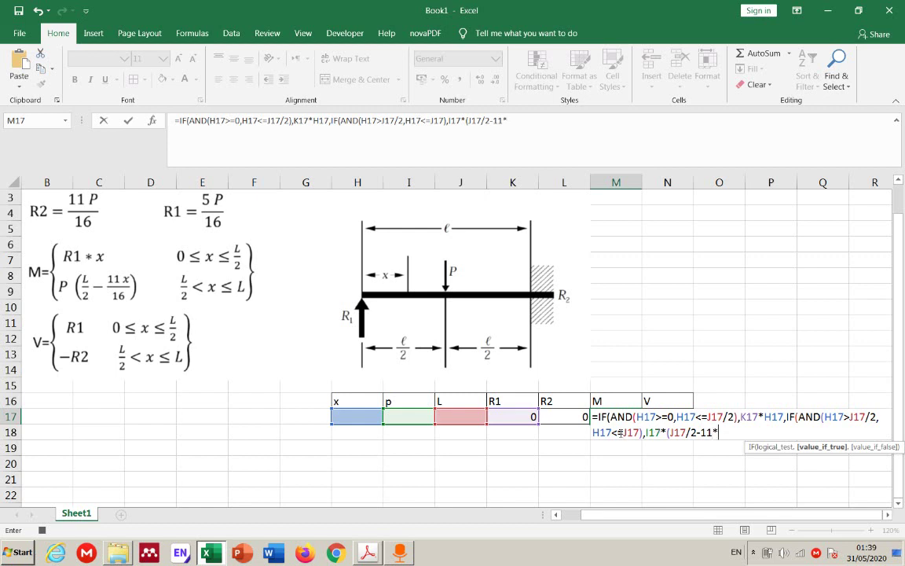
{"action": "left_click", "coordinate": [354, 415]}
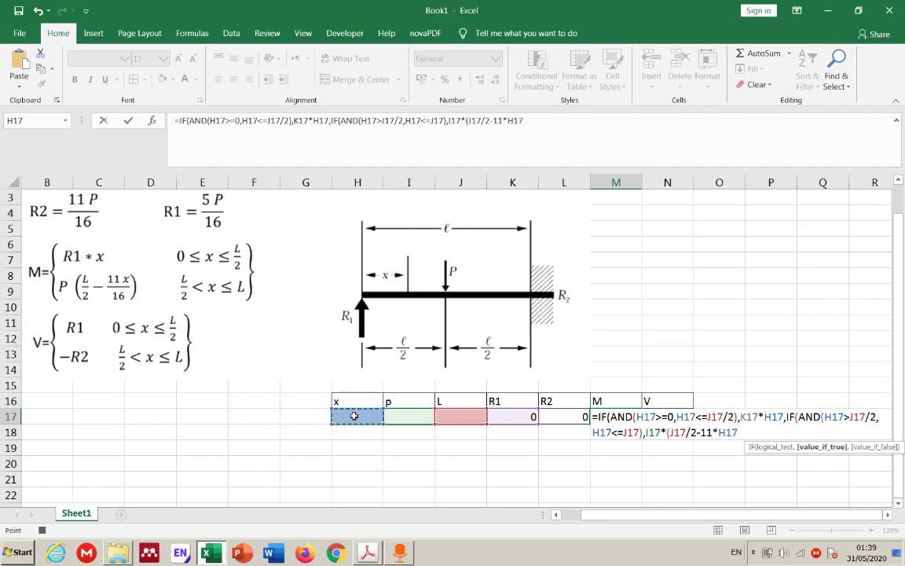
{"action": "type", "text": "/16"}
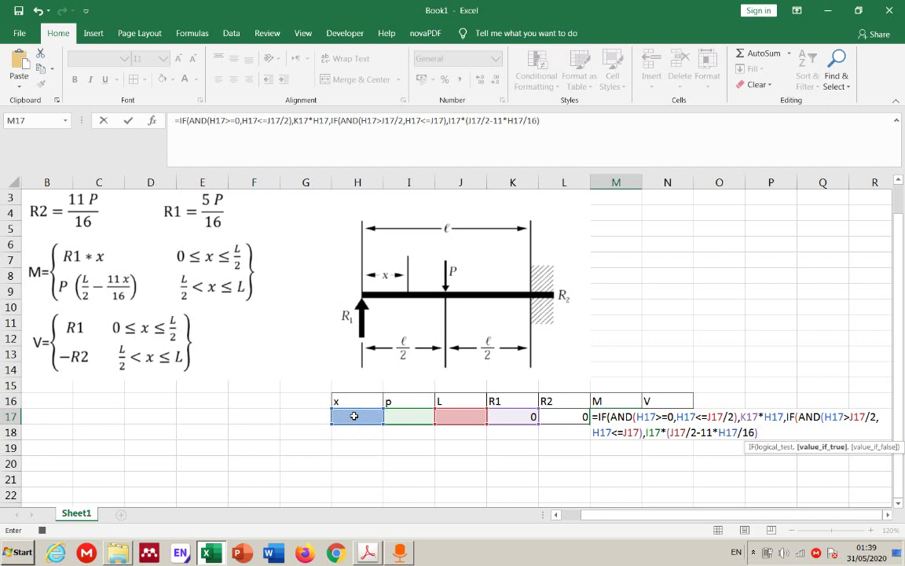
- Add the "Wrong value of x" false result, close both IFs and commit M17
{"action": "type", "text": "),\""}
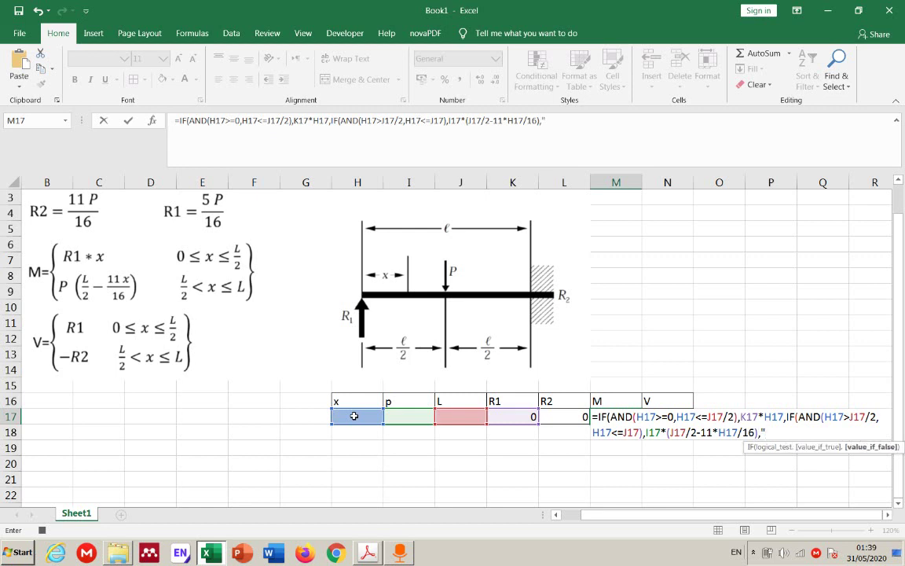
{"action": "type", "text": "WRONG X"}
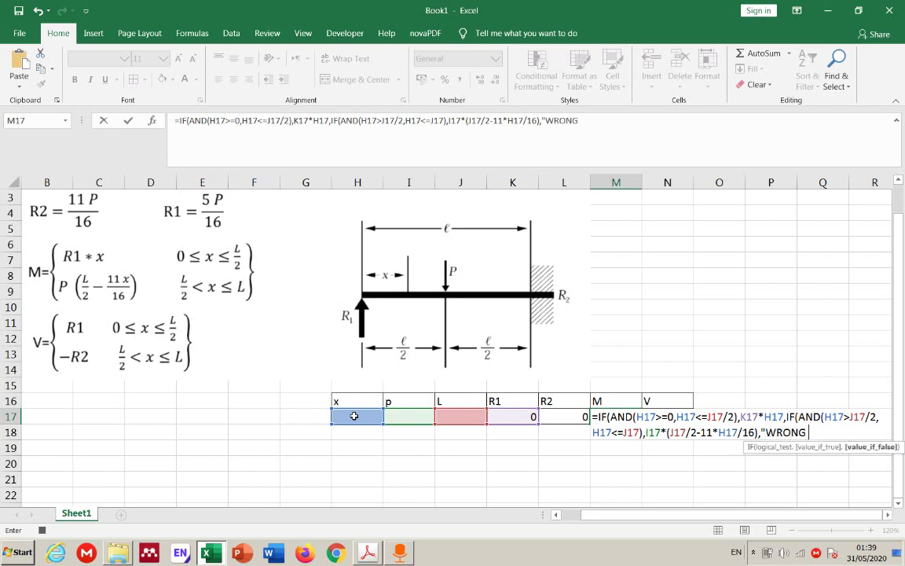
{"action": "key", "text": "BackSpace"}
{"action": "key", "text": "BackSpace"}
{"action": "key", "text": "BackSpace"}
{"action": "key", "text": "BackSpace"}
{"action": "key", "text": "BackSpace"}
{"action": "key", "text": "BackSpace"}
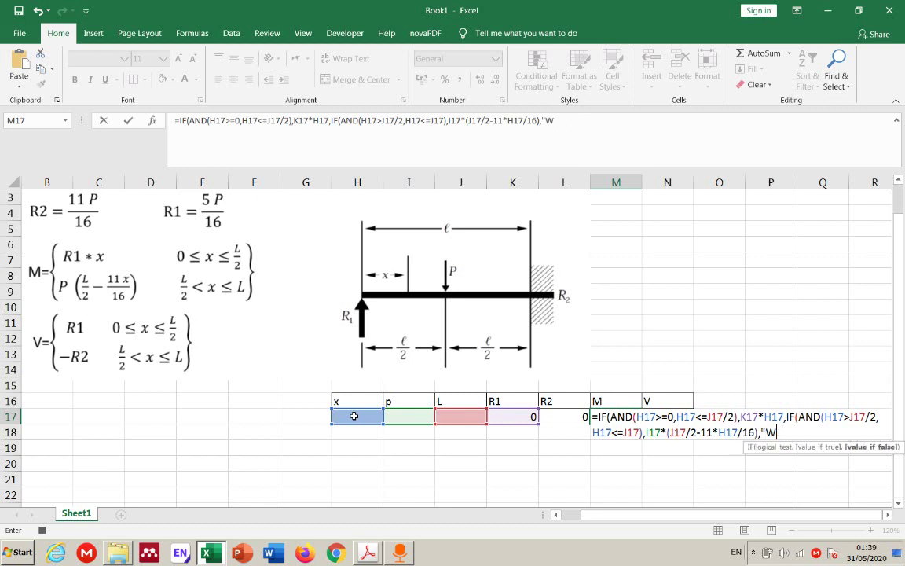
{"action": "type", "text": "rong valu"}
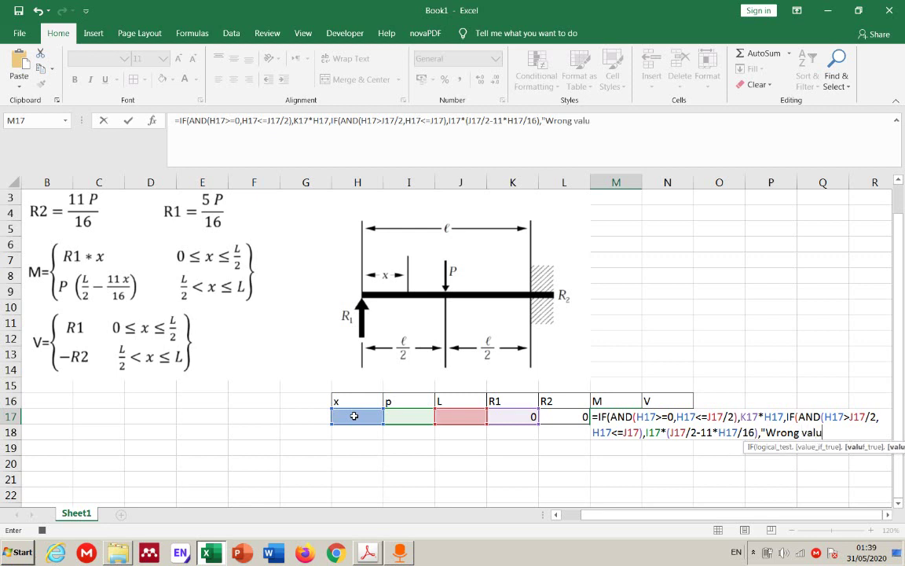
{"action": "type", "text": "e of x"}
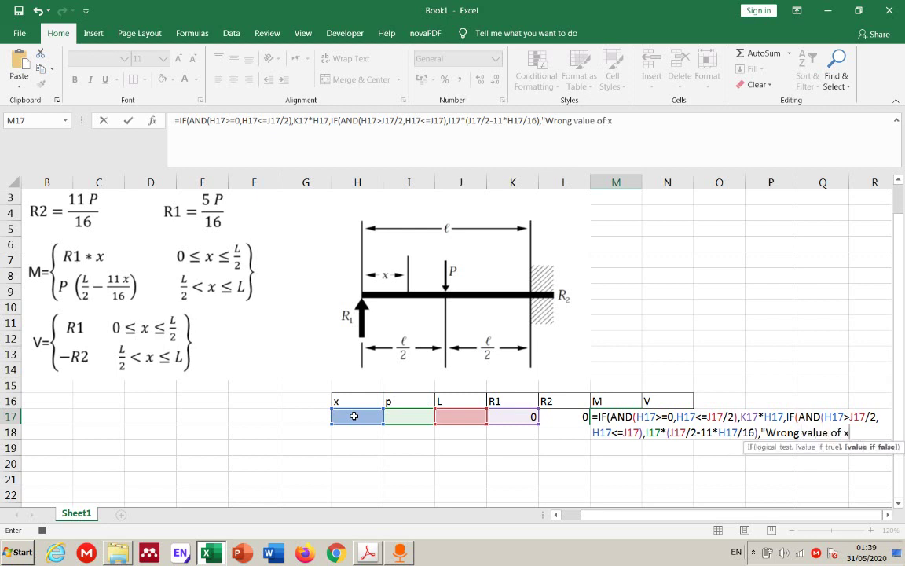
{"action": "type", "text": "\")"}
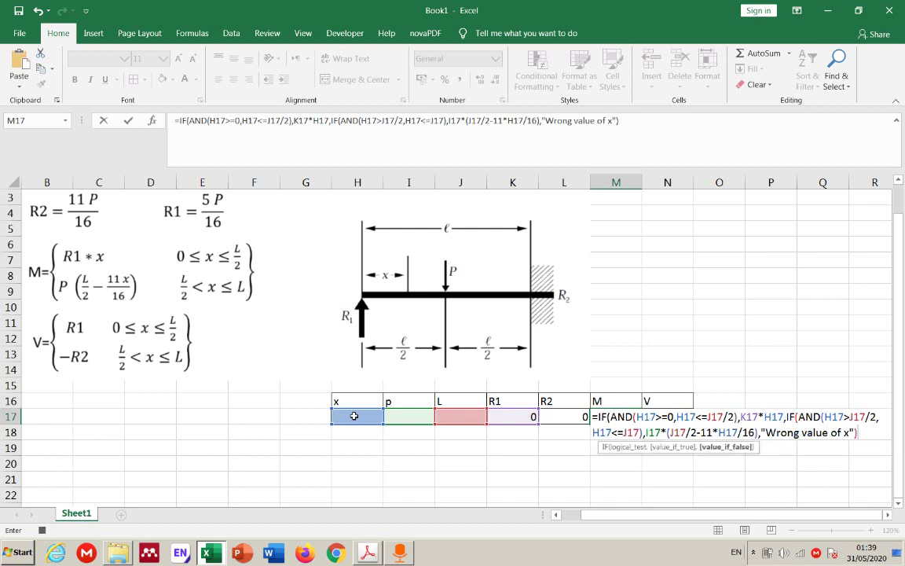
{"action": "type", "text": ")"}
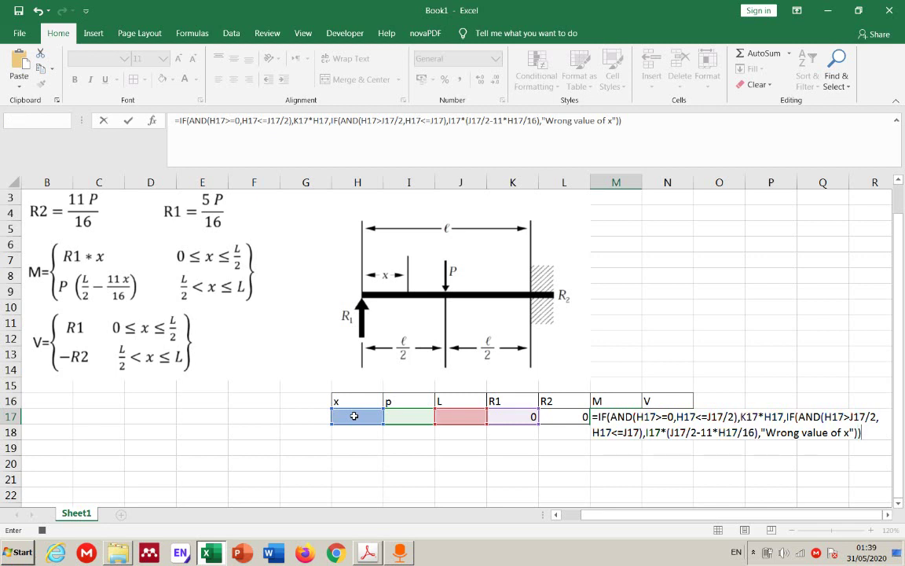
{"action": "key", "text": "Return"}
{"action": "left_click", "coordinate": [368, 413]}
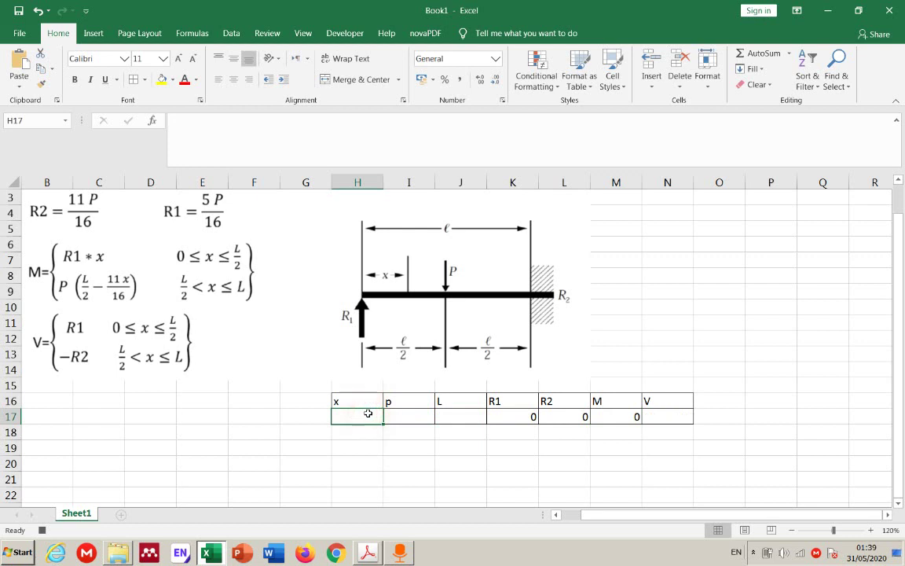
- Enter L = 4 in J17, p = 100 in I17 and x = 1 in H17, giving M 31.25
{"action": "left_click", "coordinate": [440, 414]}
{"action": "type", "text": "4"}
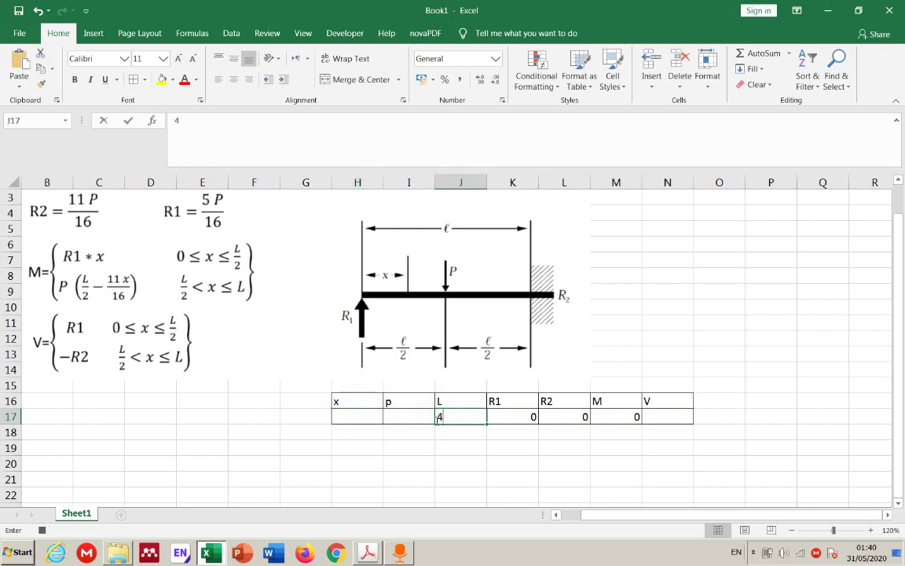
{"action": "left_click", "coordinate": [408, 418]}
{"action": "type", "text": "100"}
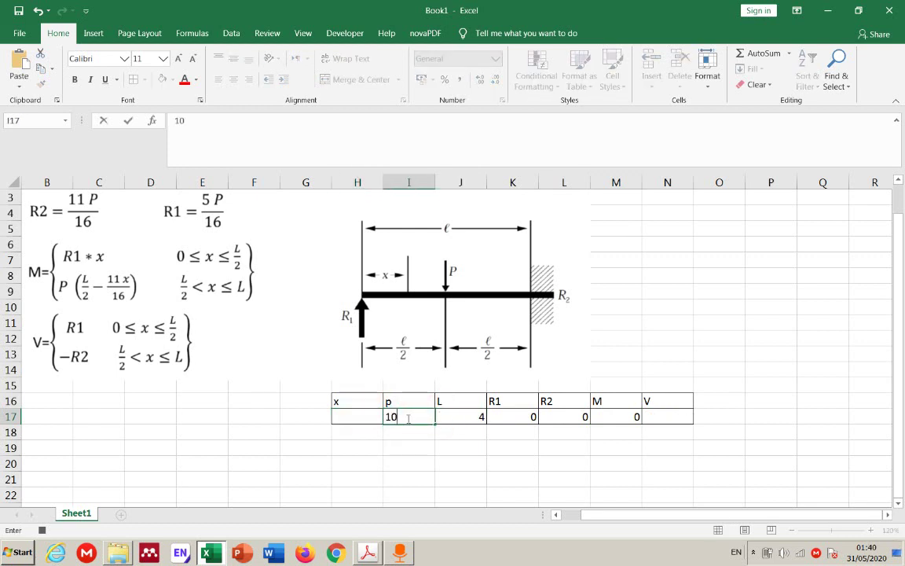
{"action": "left_click", "coordinate": [338, 416]}
{"action": "type", "text": "1"}
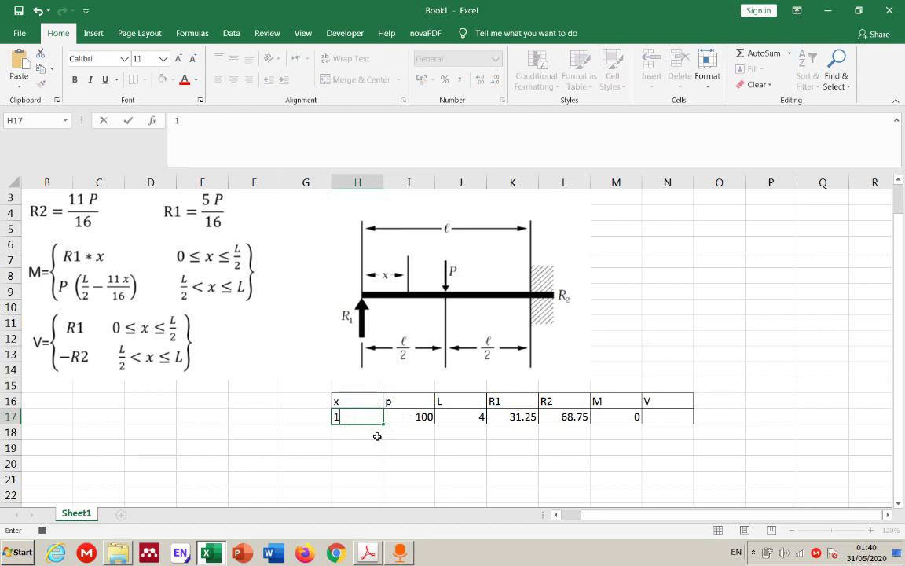
{"action": "key", "text": "Return"}
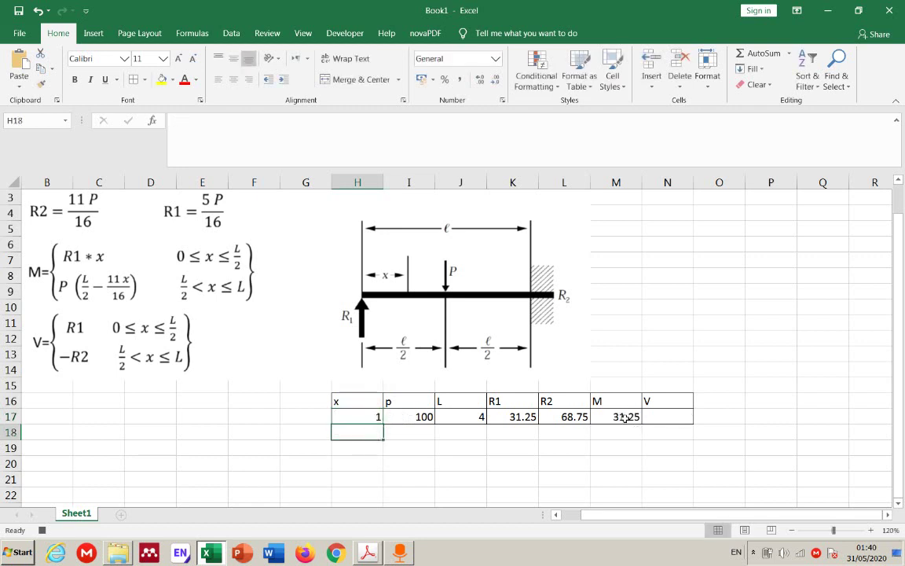
- Try x = -1 and x = 6, widening column M to show 'Wrong value of x'
{"action": "left_click", "coordinate": [378, 415]}
{"action": "type", "text": "-"}
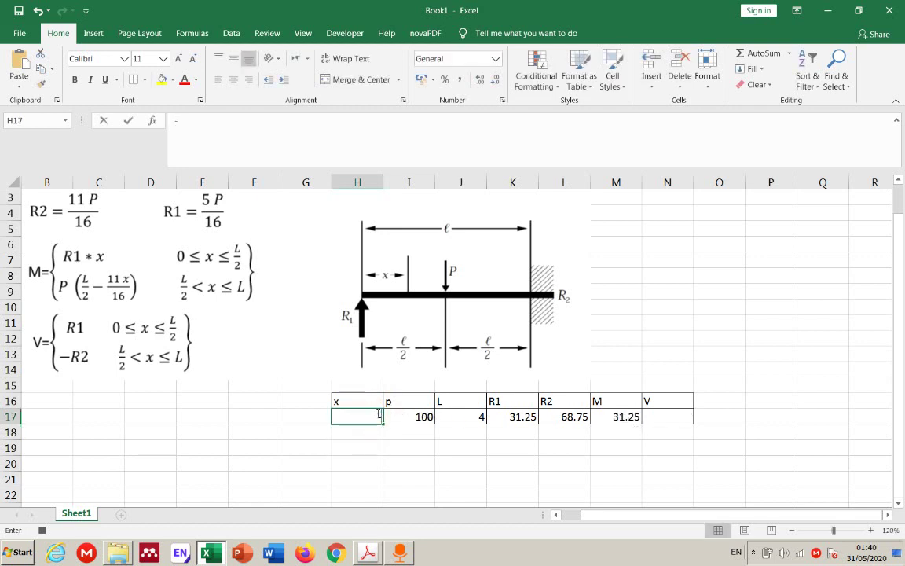
{"action": "type", "text": "1"}
{"action": "key", "text": "Return"}
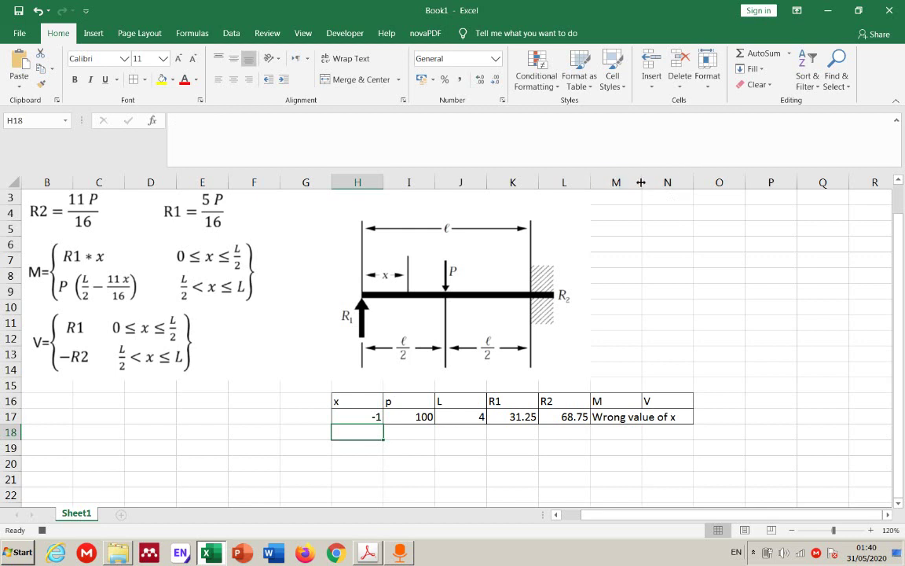
{"action": "left_click_drag", "start_coordinate": [641, 183], "coordinate": [684, 182]}
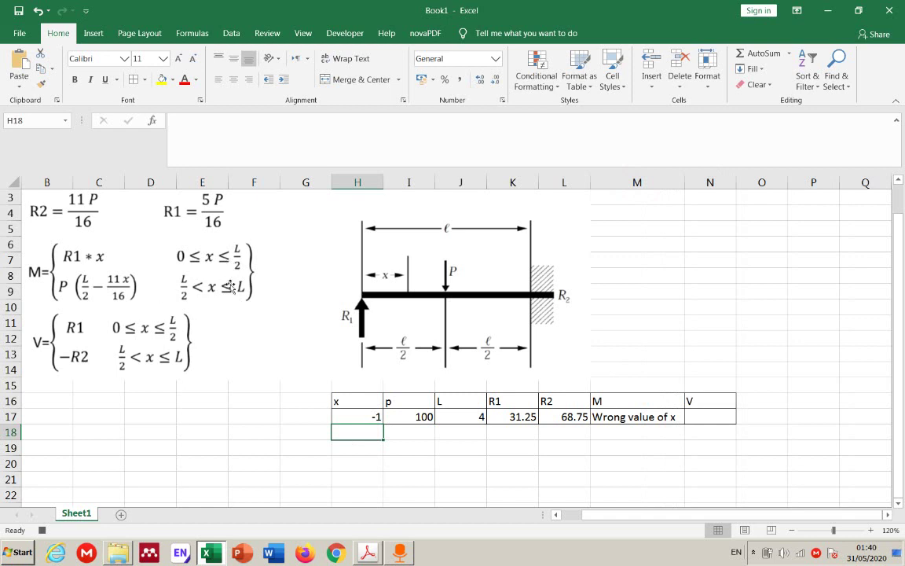
{"action": "left_click", "coordinate": [354, 419]}
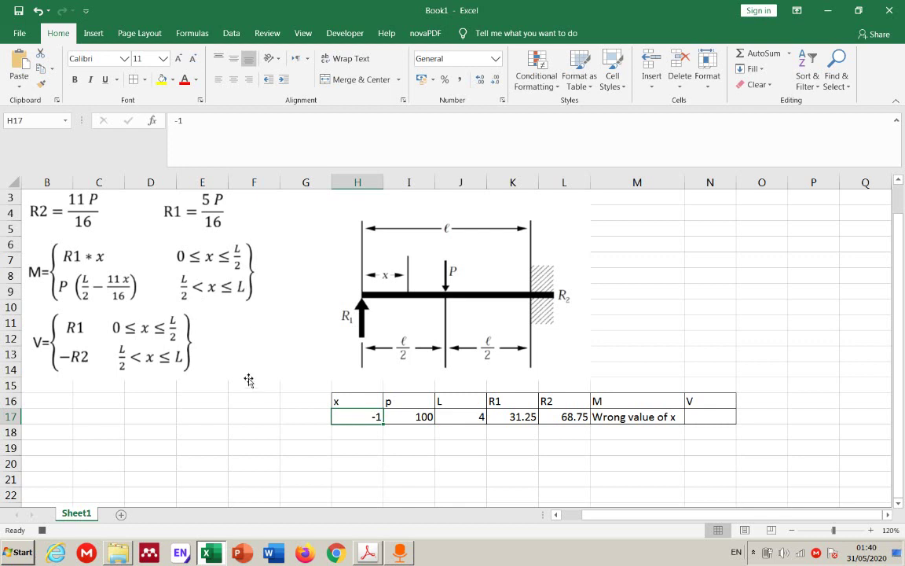
{"action": "type", "text": "6"}
{"action": "key", "text": "Return"}
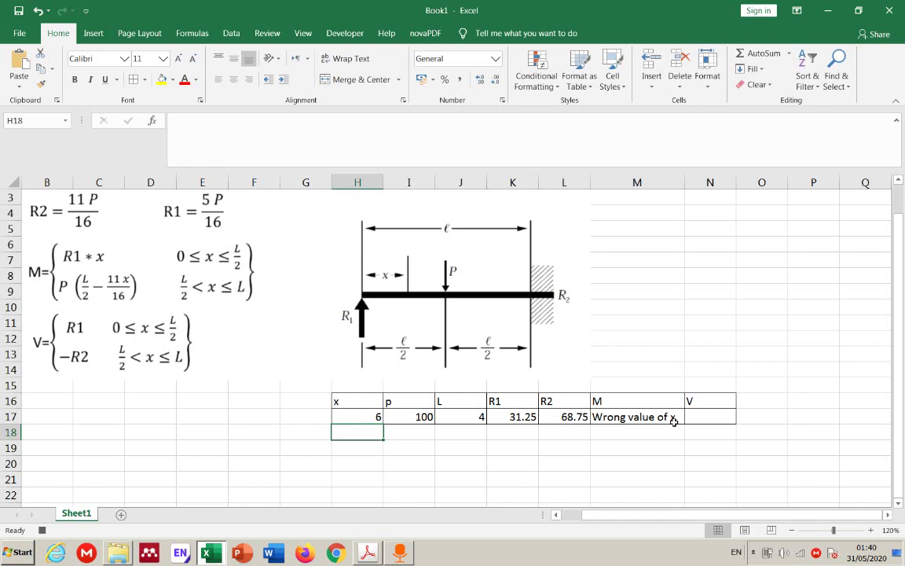
{"action": "left_click", "coordinate": [361, 414]}
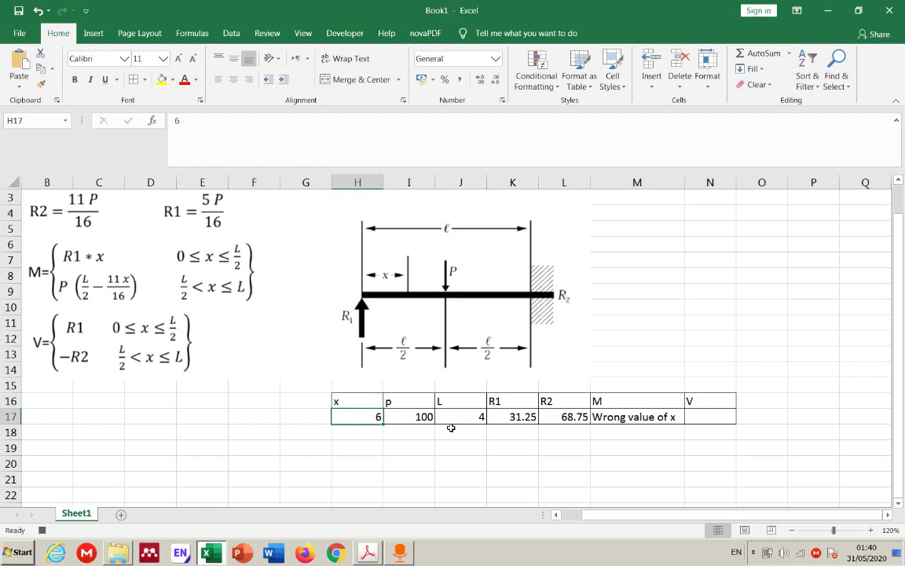
{"action": "left_click", "coordinate": [624, 431]}
- Enter =IF(OR(H17<0,H17>J17),"wrong value of x") in M18 as a validity check
{"action": "type", "text": "=if"}
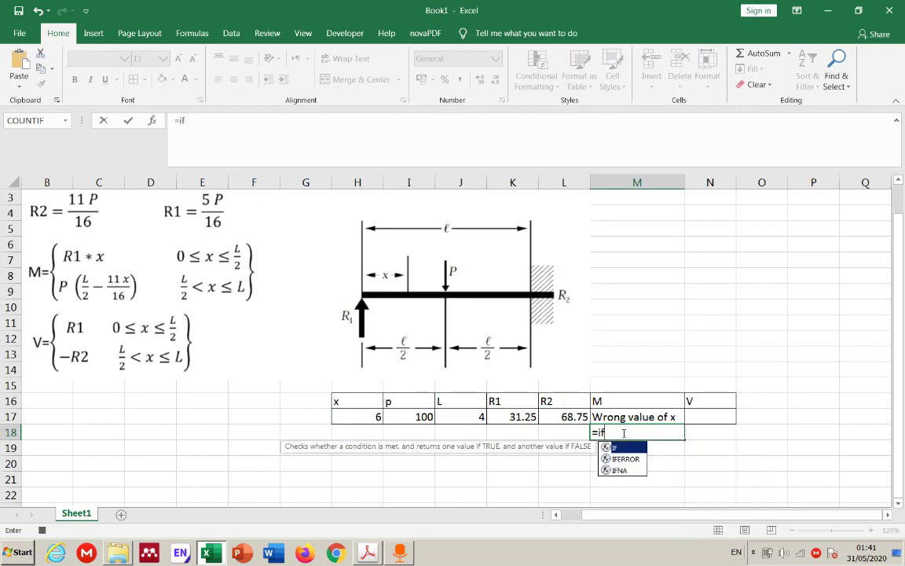
{"action": "type", "text": "("}
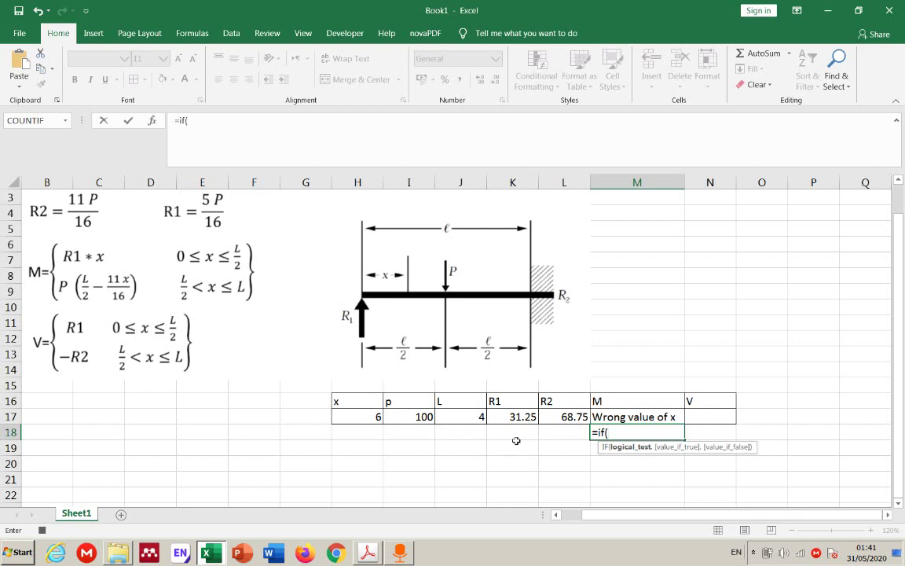
{"action": "left_click", "coordinate": [370, 416]}
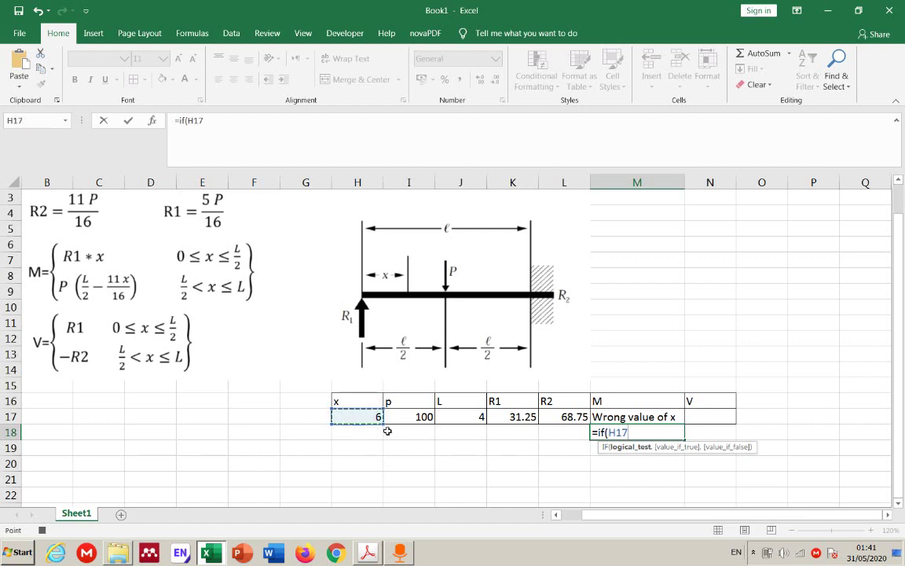
{"action": "key", "text": "BackSpace"}
{"action": "key", "text": "BackSpace"}
{"action": "key", "text": "BackSpace"}
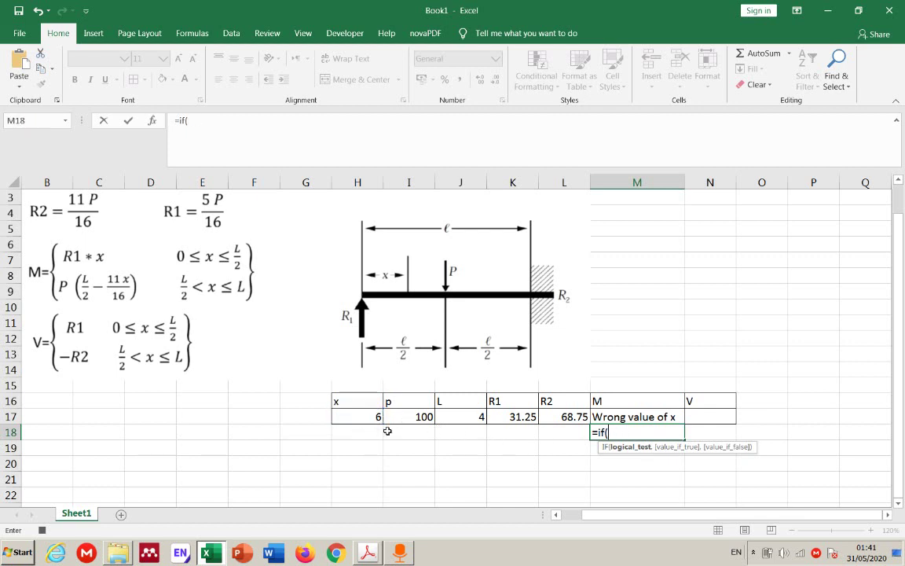
{"action": "type", "text": "or"}
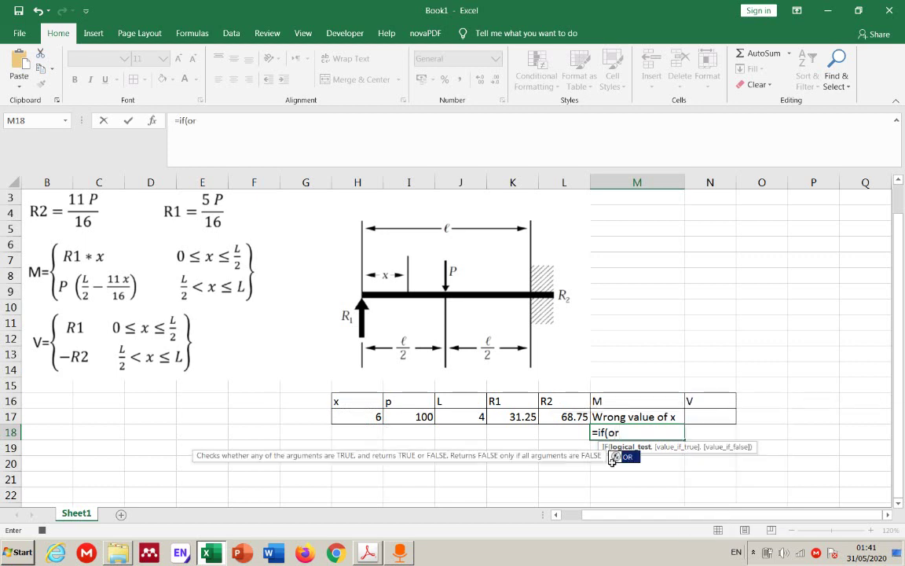
{"action": "double_click", "coordinate": [625, 455]}
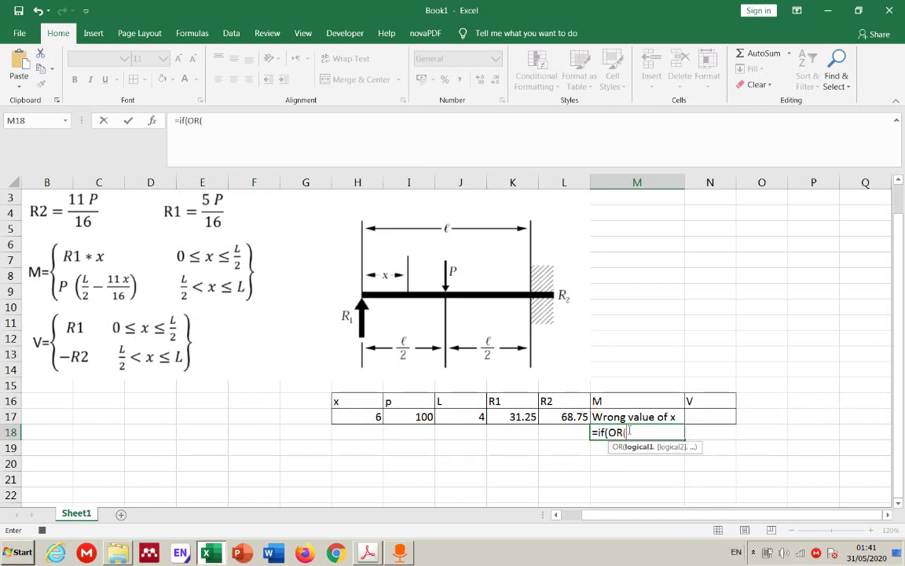
{"action": "left_click", "coordinate": [361, 412]}
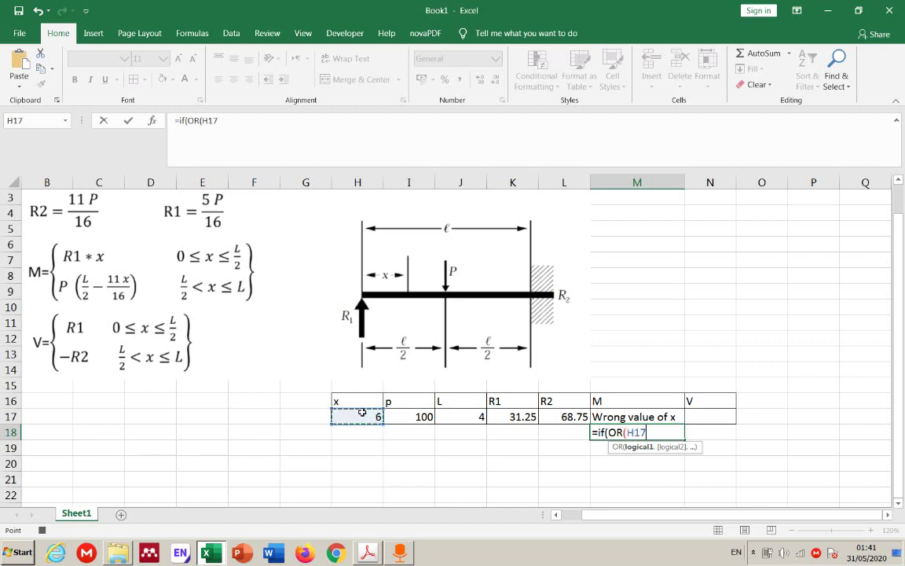
{"action": "type", "text": "<0"}
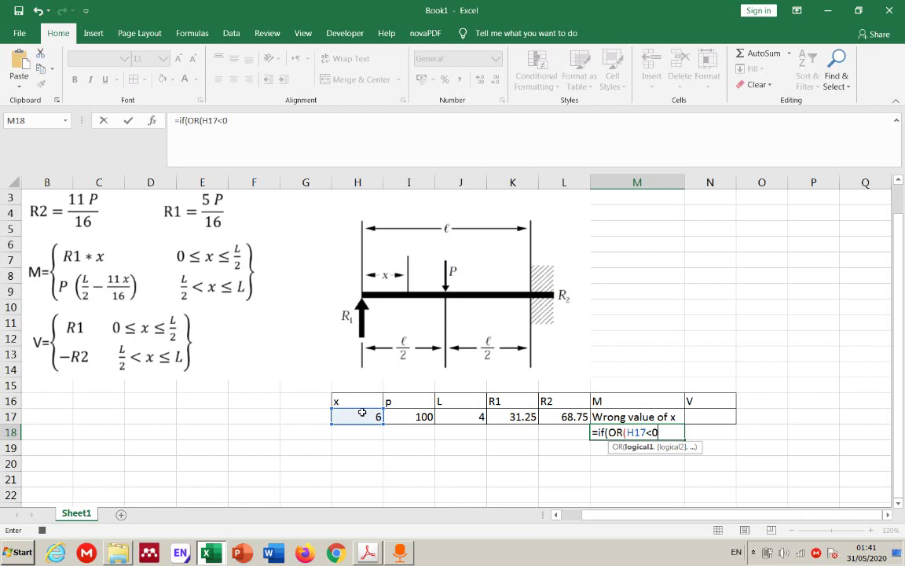
{"action": "type", "text": ","}
{"action": "left_click", "coordinate": [359, 411]}
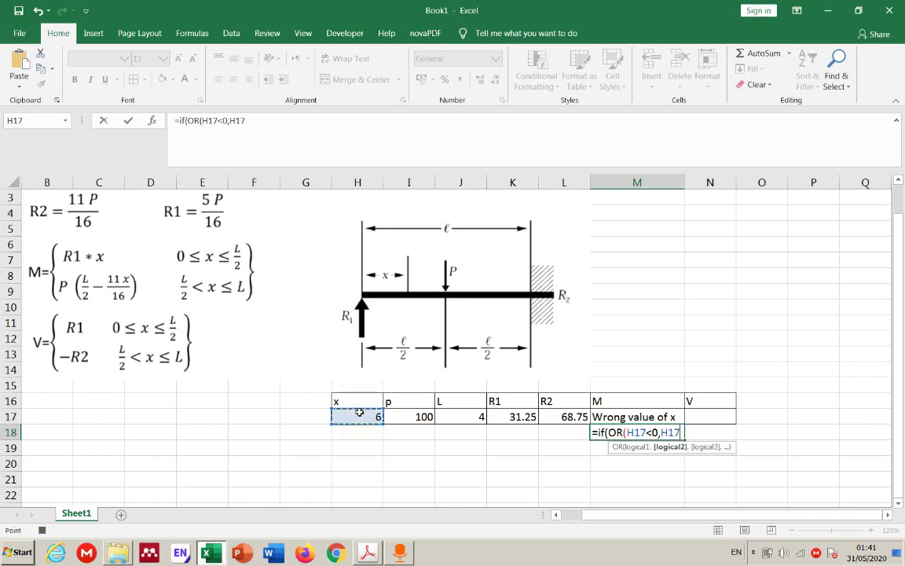
{"action": "type", "text": ">"}
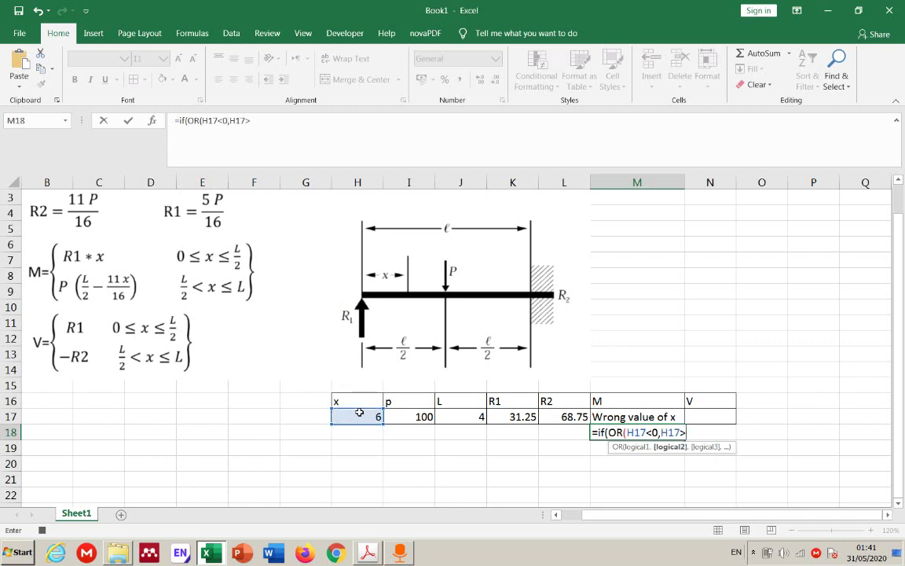
{"action": "left_click", "coordinate": [466, 416]}
{"action": "type", "text": ")"}
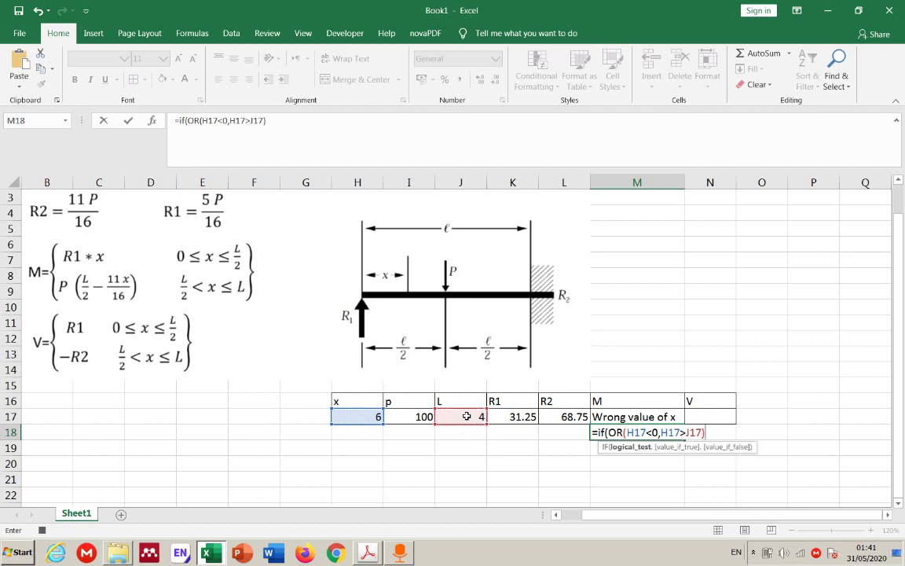
{"action": "type", "text": ",\"w"}
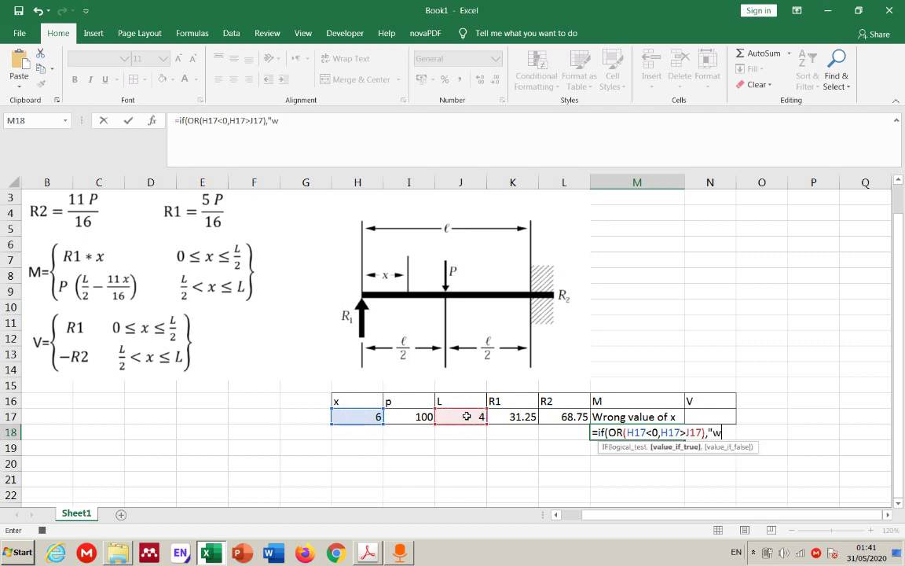
{"action": "type", "text": "rong value"}
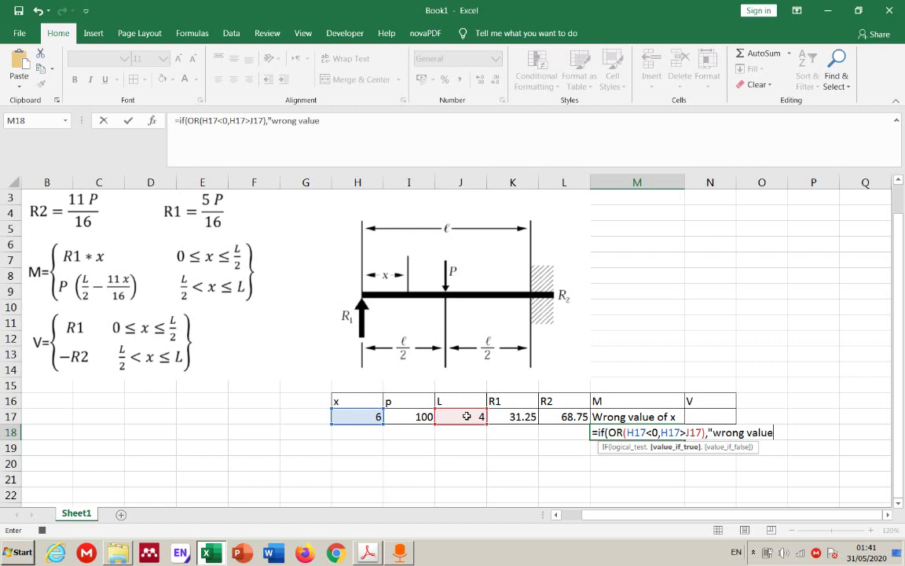
{"action": "type", "text": " of ax"}
{"action": "key", "text": "BackSpace"}
{"action": "key", "text": "BackSpace"}
{"action": "type", "text": "x\")"}
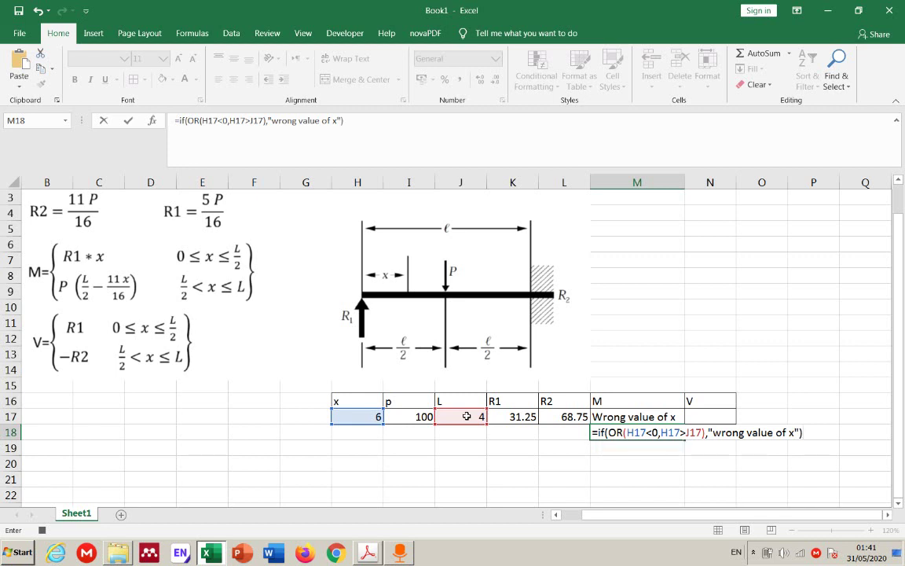
{"action": "key", "text": "Return"}
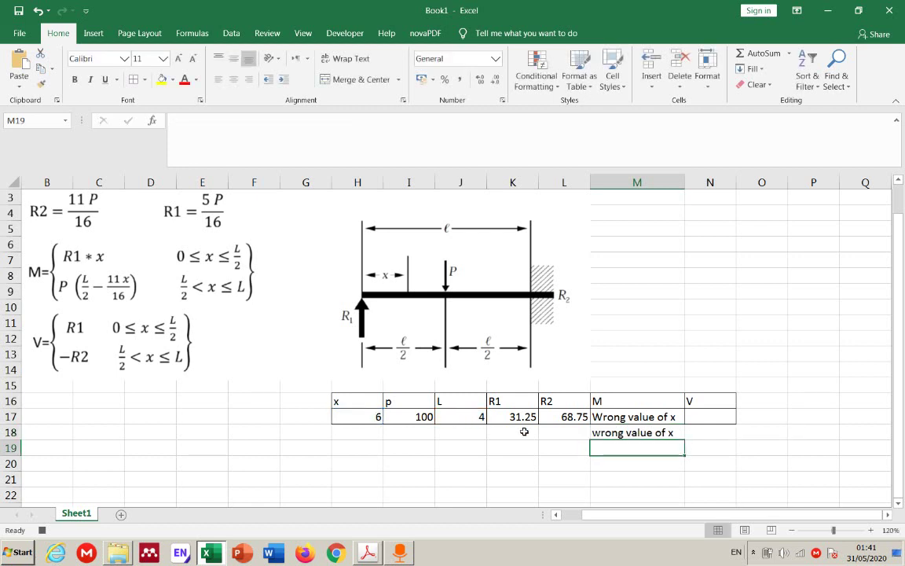
- Test the check with x values -2, 6 and 2 in H17
{"action": "left_click", "coordinate": [363, 414]}
{"action": "type", "text": "-2"}
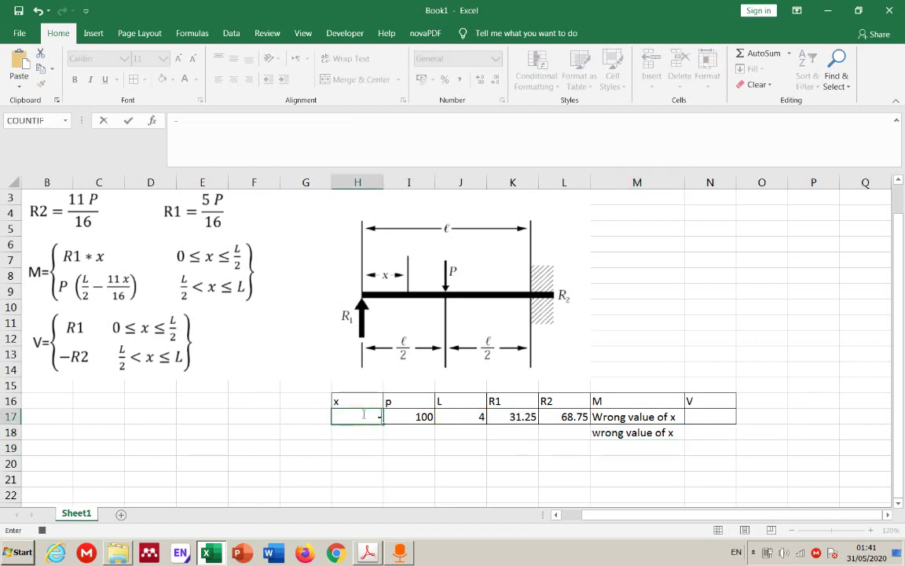
{"action": "key", "text": "Return"}
{"action": "left_click", "coordinate": [363, 414]}
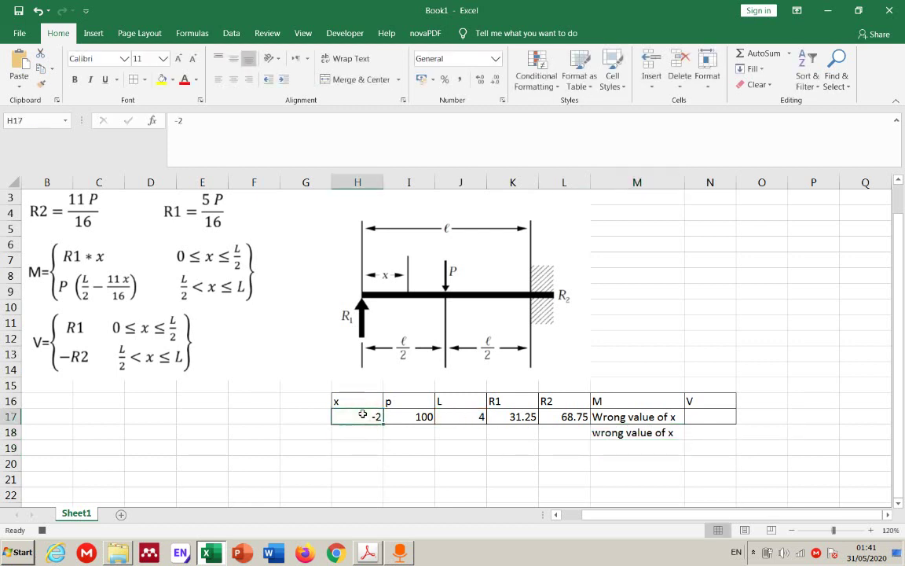
{"action": "type", "text": "6"}
{"action": "key", "text": "Return"}
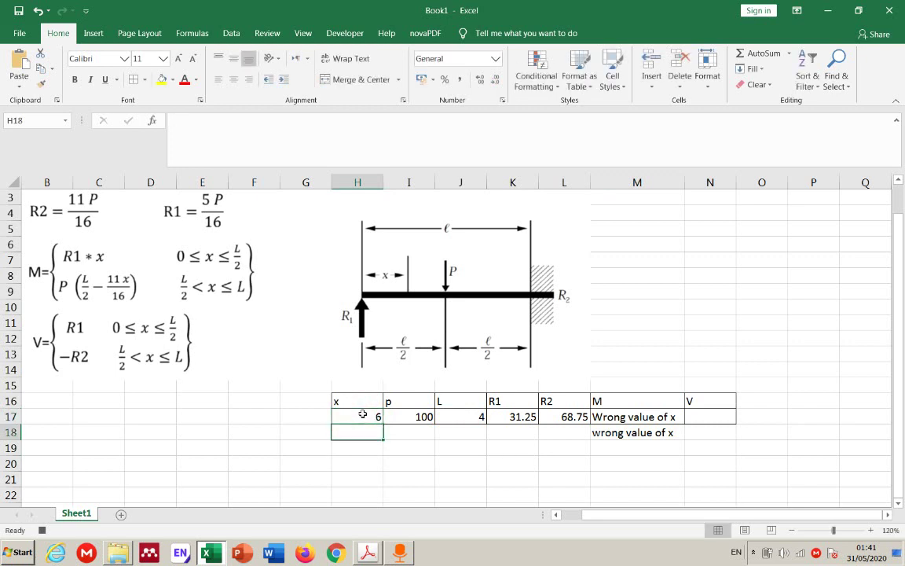
{"action": "left_click", "coordinate": [620, 432]}
{"action": "double_click", "coordinate": [625, 433]}
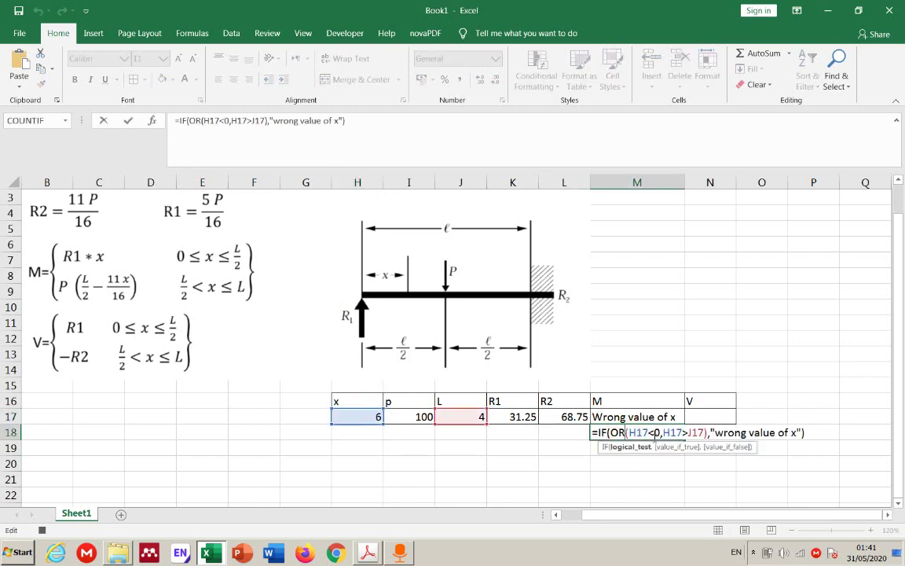
{"action": "key", "text": "Return"}
{"action": "left_click", "coordinate": [376, 418]}
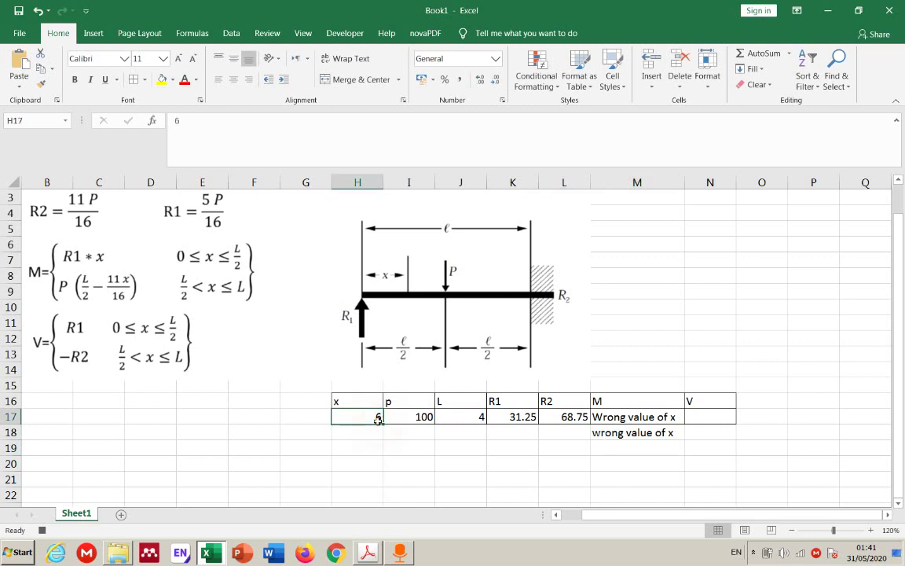
{"action": "type", "text": "2"}
{"action": "key", "text": "Return"}
- Add "the value of x is ok" as the false result of M18's formula
{"action": "double_click", "coordinate": [663, 432]}
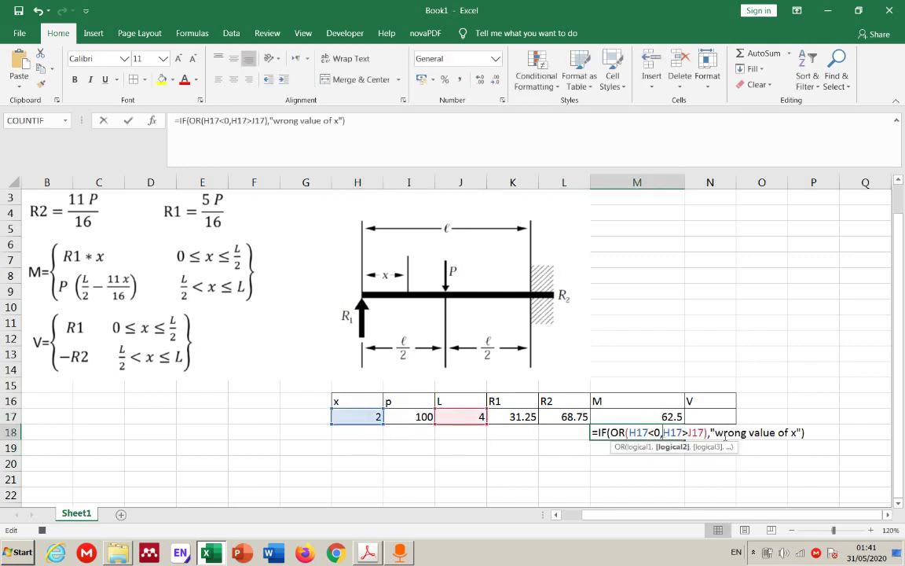
{"action": "left_click", "coordinate": [800, 432]}
{"action": "type", "text": ","}
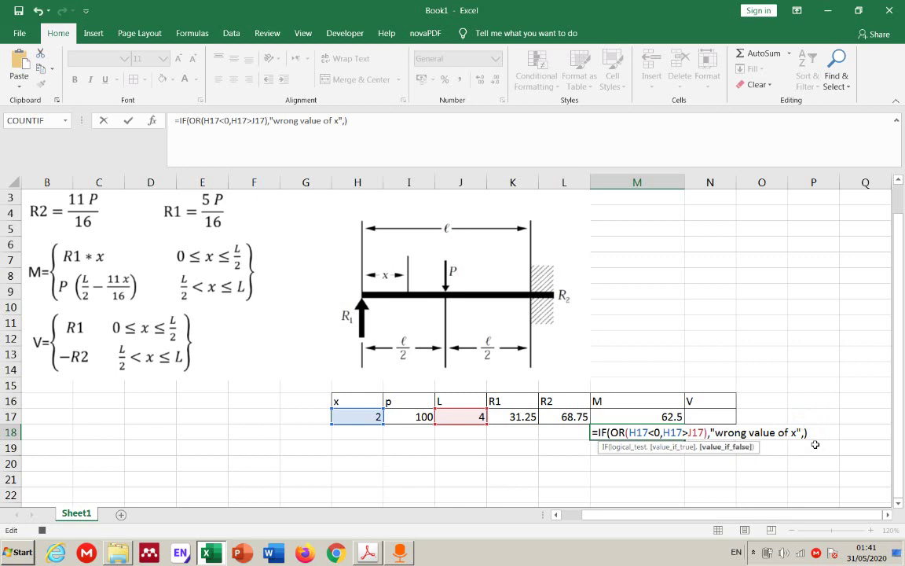
{"action": "type", "text": "\""}
{"action": "type", "text": "the "}
{"action": "type", "text": "value of x o"}
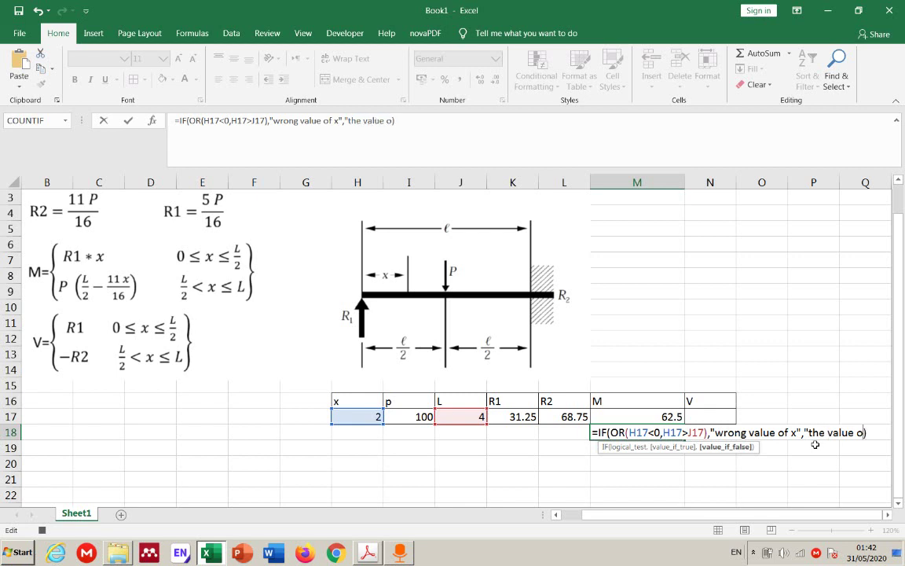
{"action": "key", "text": "BackSpace"}
{"action": "type", "text": "is o"}
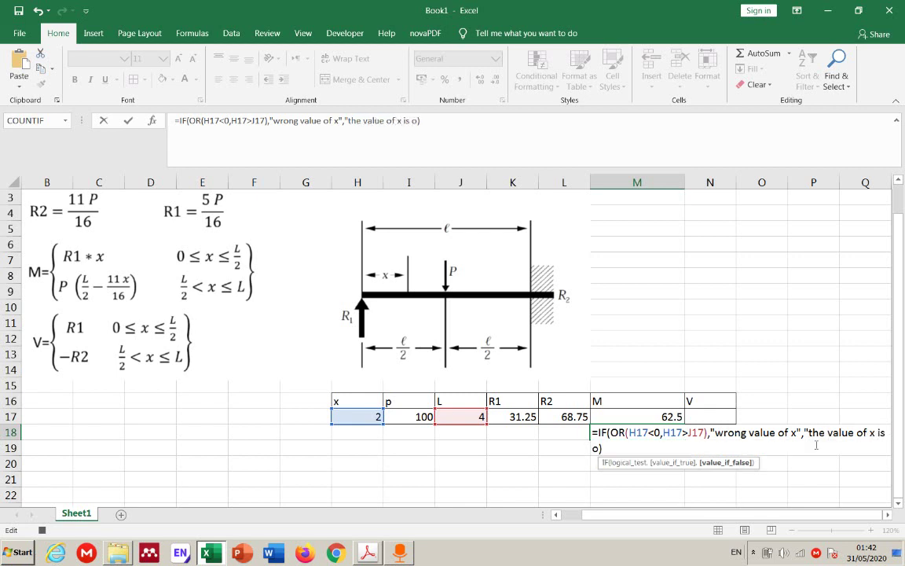
{"action": "type", "text": "k\""}
{"action": "type", "text": "+M18"}
{"action": "scroll", "coordinate": [816, 445], "scroll_direction": "up", "scroll_amount": 1}
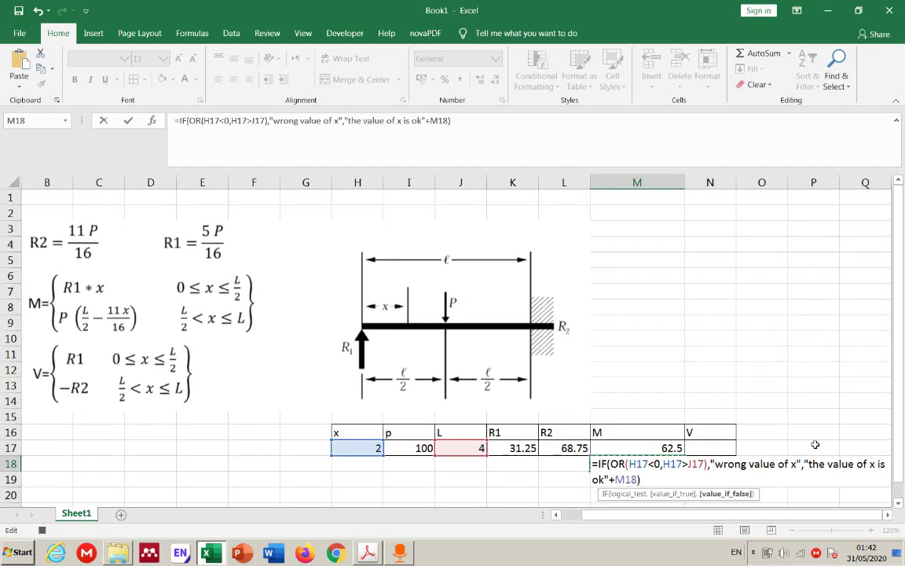
{"action": "key", "text": "BackSpace"}
{"action": "key", "text": "BackSpace"}
{"action": "key", "text": "BackSpace"}
{"action": "key", "text": "Return"}
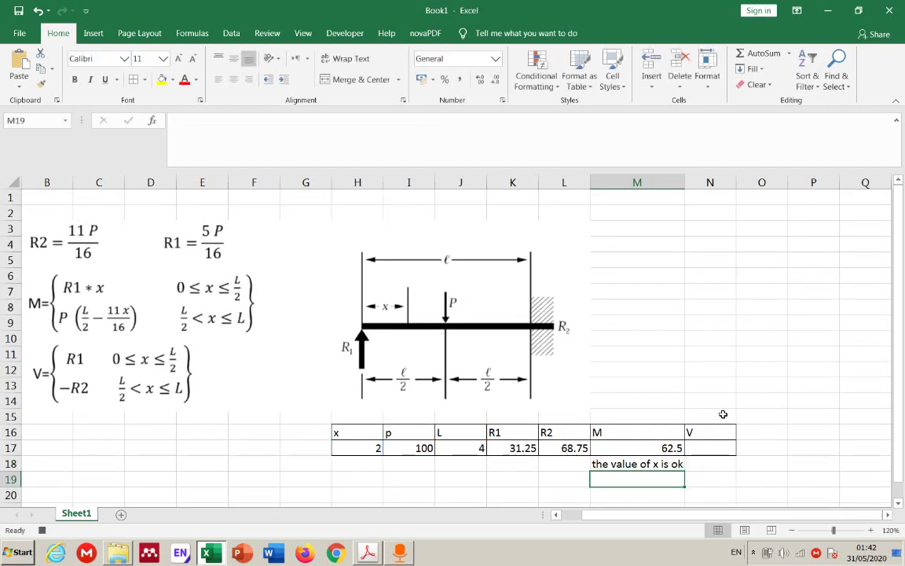
- Widen column M and set x to -1 in H17
{"action": "left_click_drag", "start_coordinate": [683, 181], "coordinate": [694, 181]}
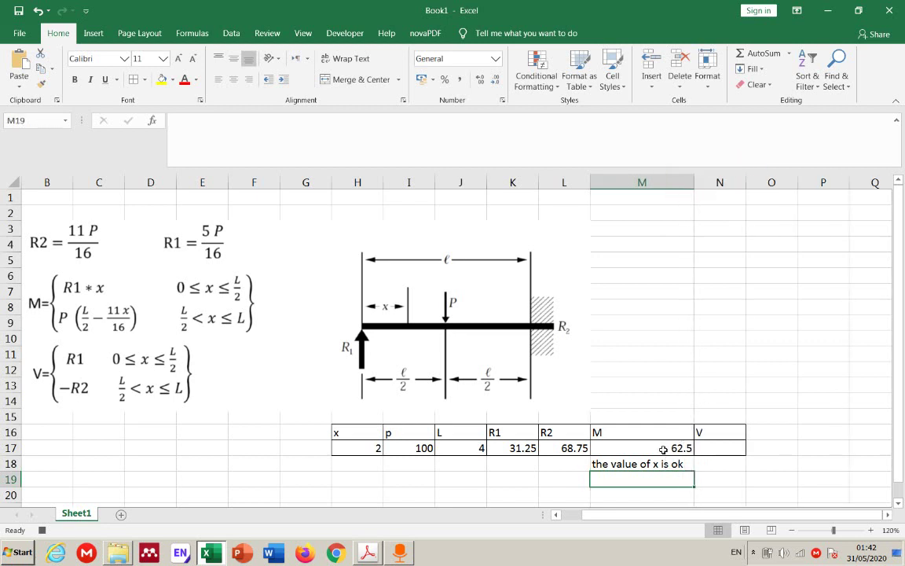
{"action": "left_click", "coordinate": [376, 449]}
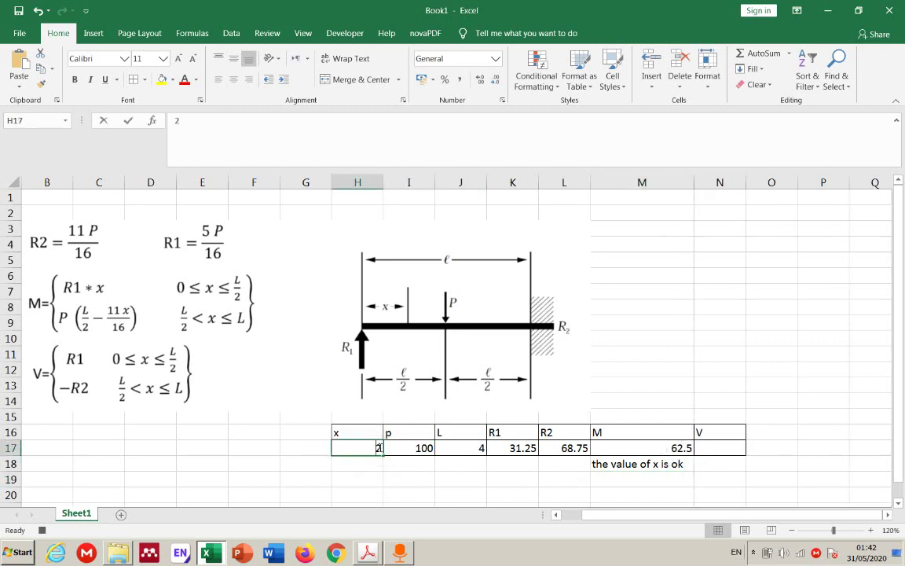
{"action": "type", "text": "-1"}
{"action": "key", "text": "Return"}
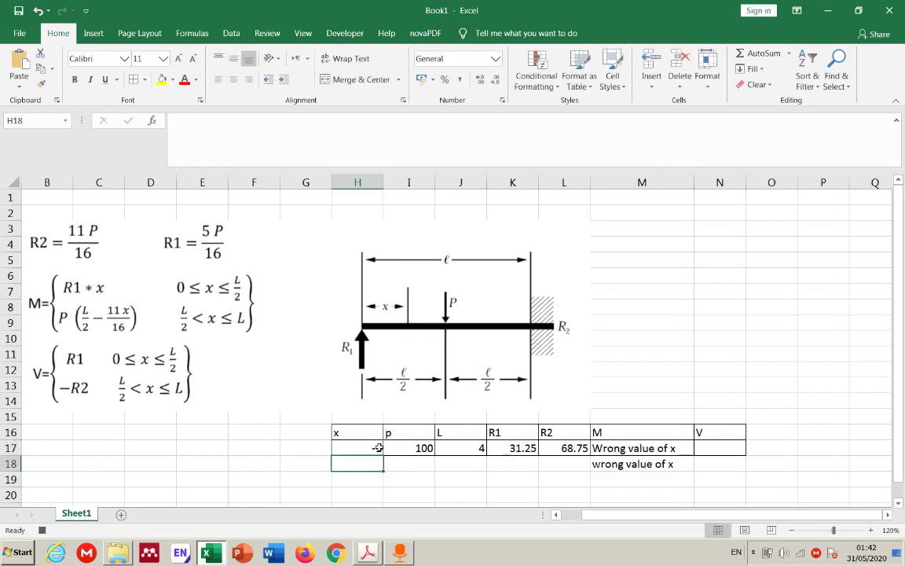
- Review M18's check formula, then delete it from M18
{"action": "left_click", "coordinate": [635, 461]}
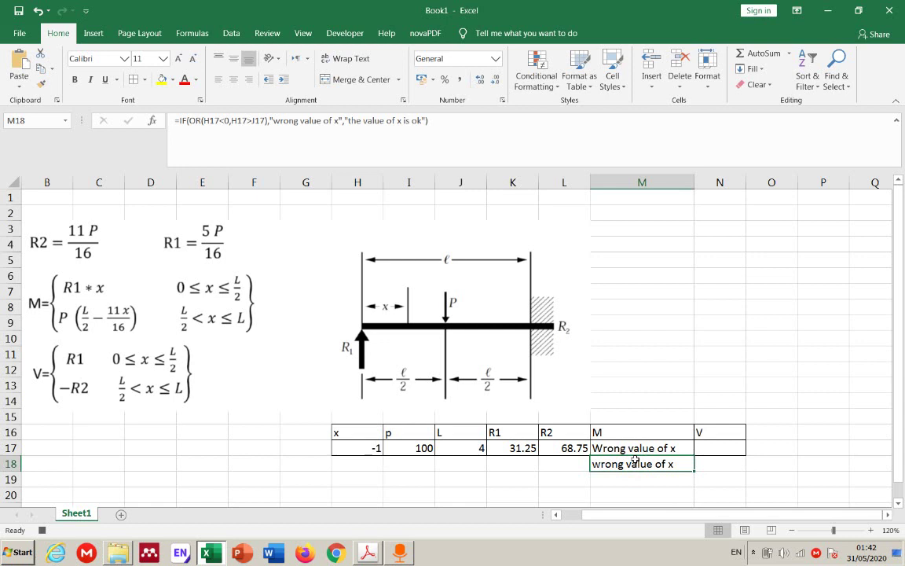
{"action": "double_click", "coordinate": [635, 460]}
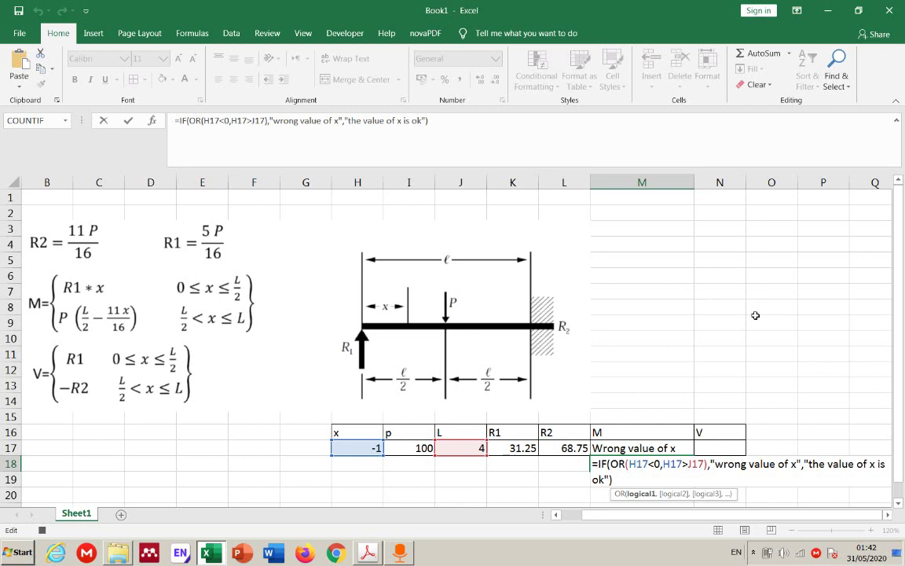
{"action": "left_click", "coordinate": [618, 467]}
{"action": "key", "text": "Return"}
{"action": "left_click", "coordinate": [623, 464]}
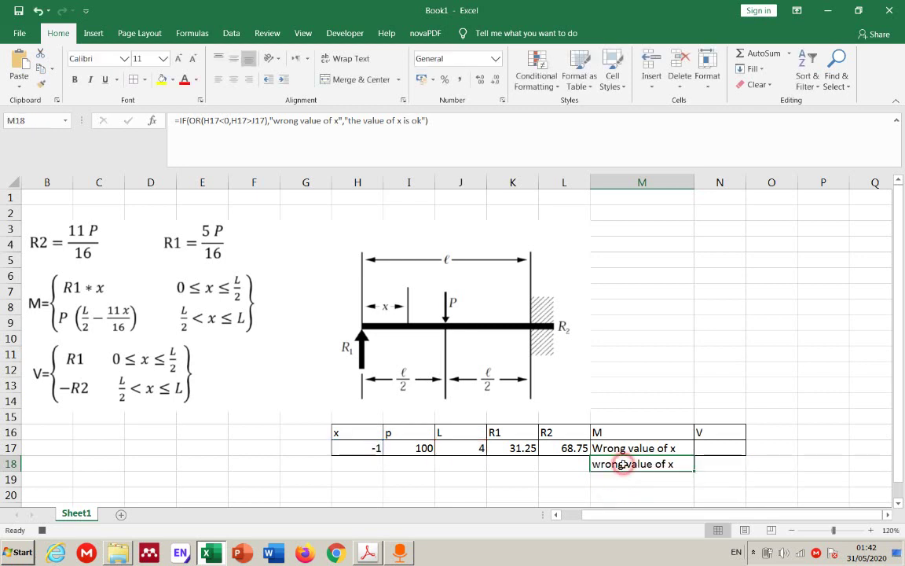
{"action": "key", "text": "Delete"}
{"action": "left_click", "coordinate": [624, 448]}
- In M17, replace the nested IF with the second moment expression I17*(J17/2-11*H17/16)
{"action": "double_click", "coordinate": [626, 448]}
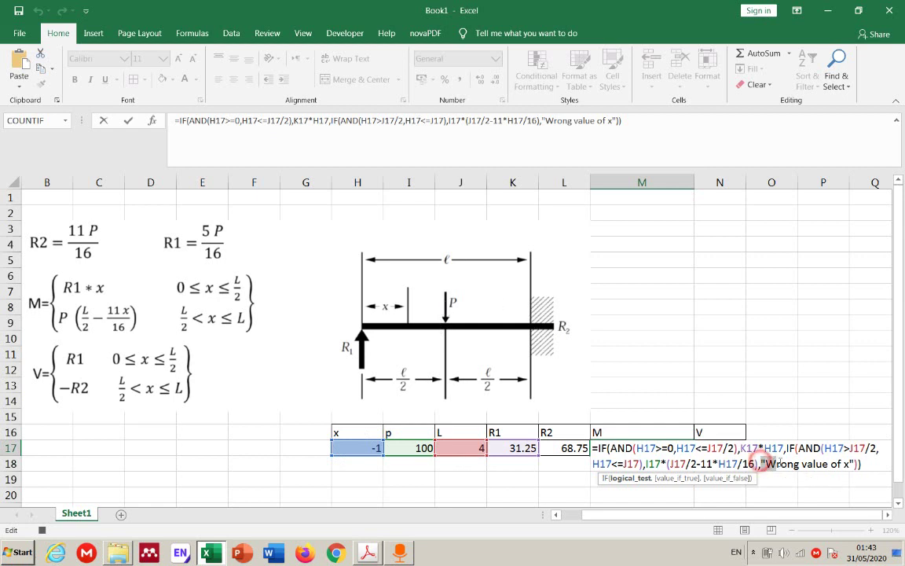
{"action": "left_click_drag", "start_coordinate": [761, 464], "coordinate": [848, 464]}
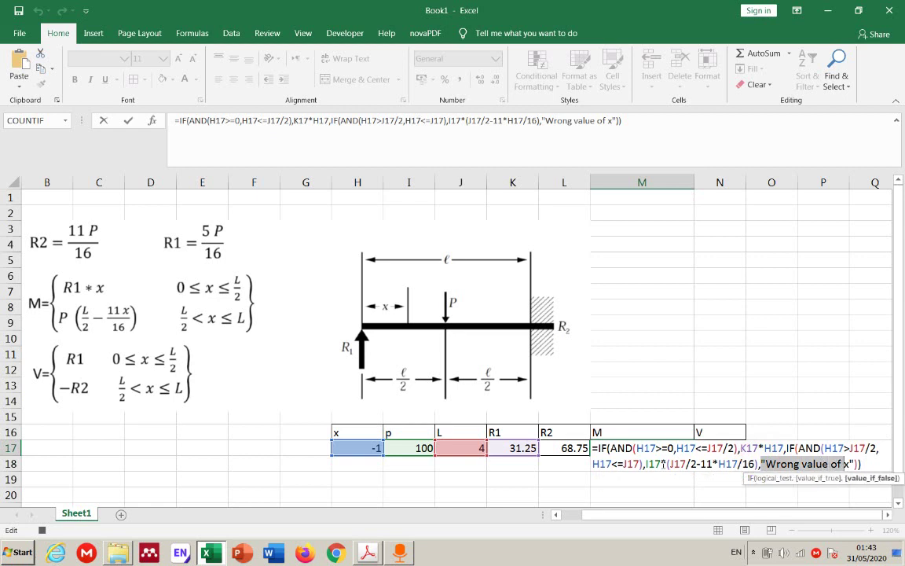
{"action": "left_click", "coordinate": [644, 463]}
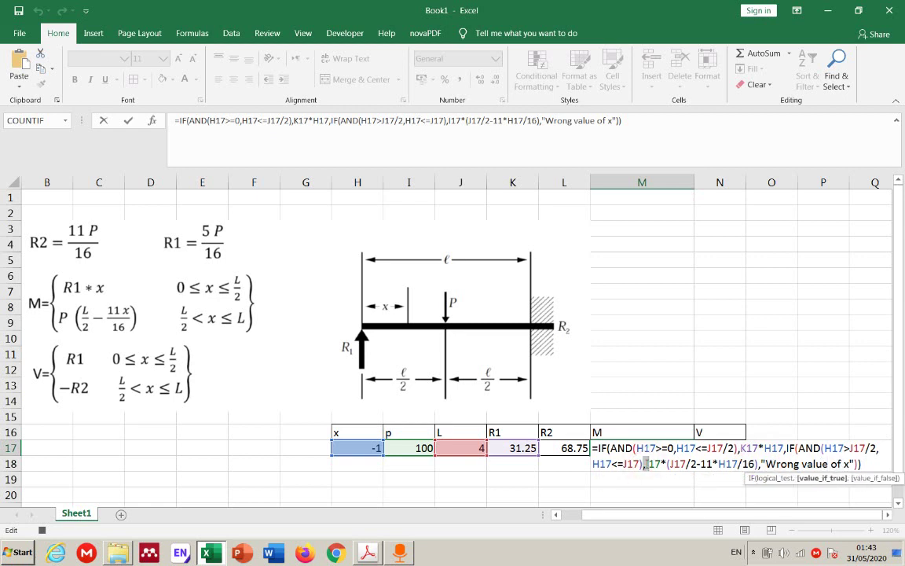
{"action": "left_click_drag", "start_coordinate": [643, 464], "coordinate": [758, 464]}
{"action": "key", "text": "ctrl+c"}
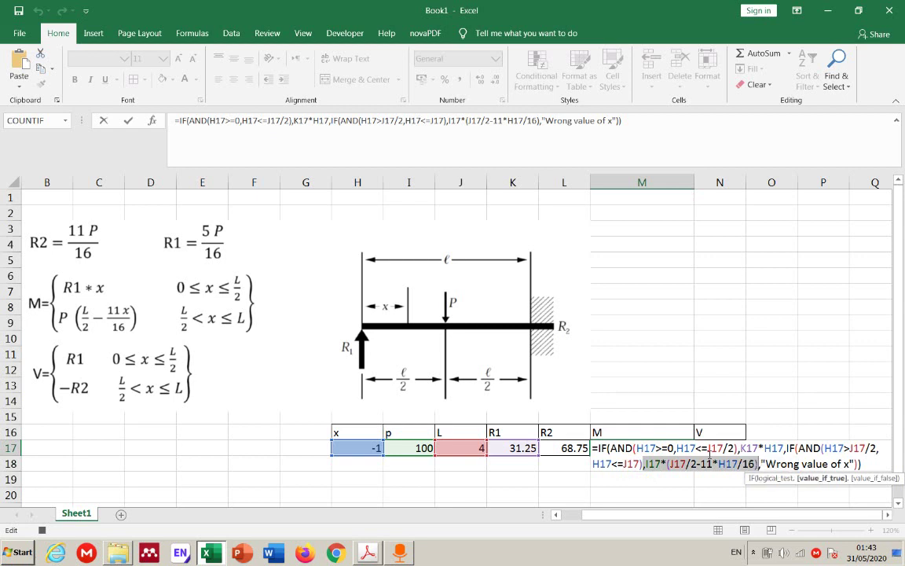
{"action": "left_click", "coordinate": [785, 449]}
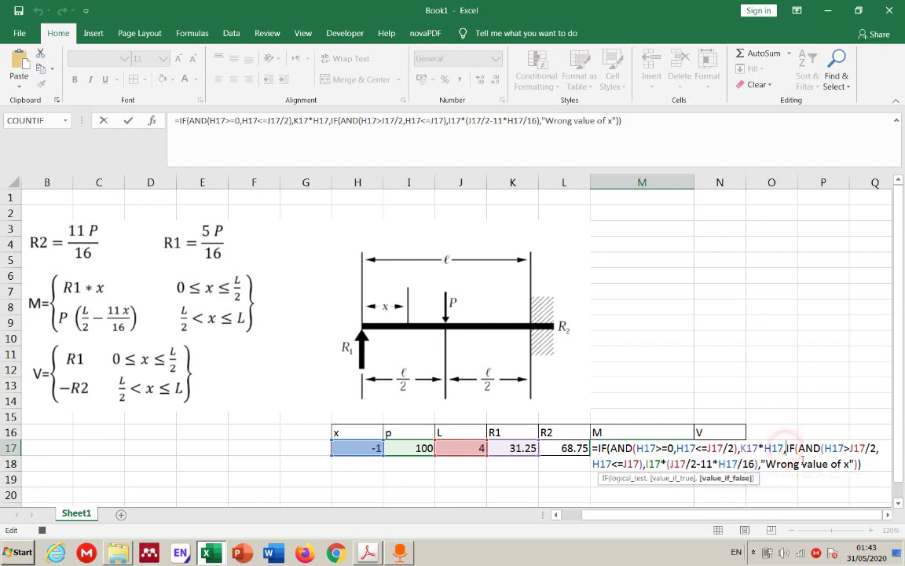
{"action": "left_click_drag", "start_coordinate": [864, 465], "coordinate": [786, 448]}
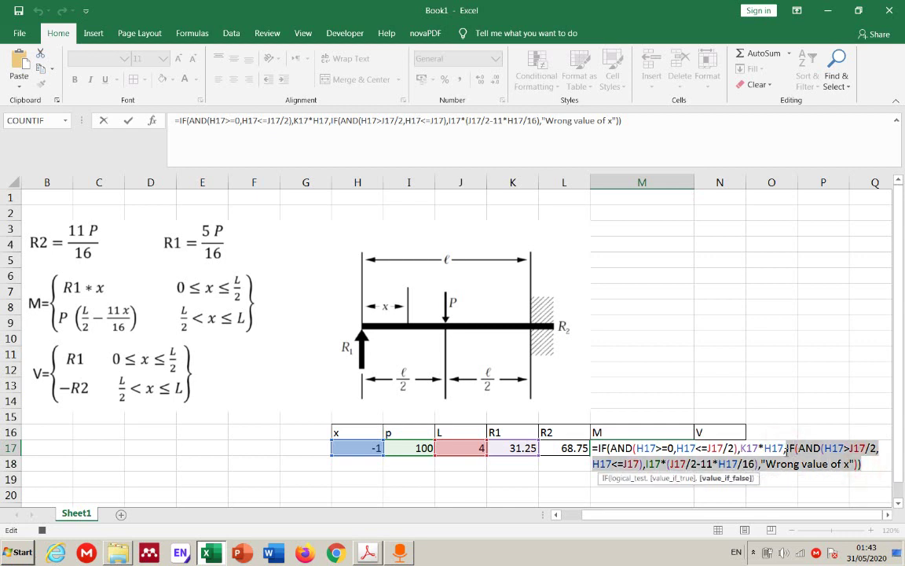
{"action": "key", "text": "Delete"}
{"action": "key", "text": "ctrl+v"}
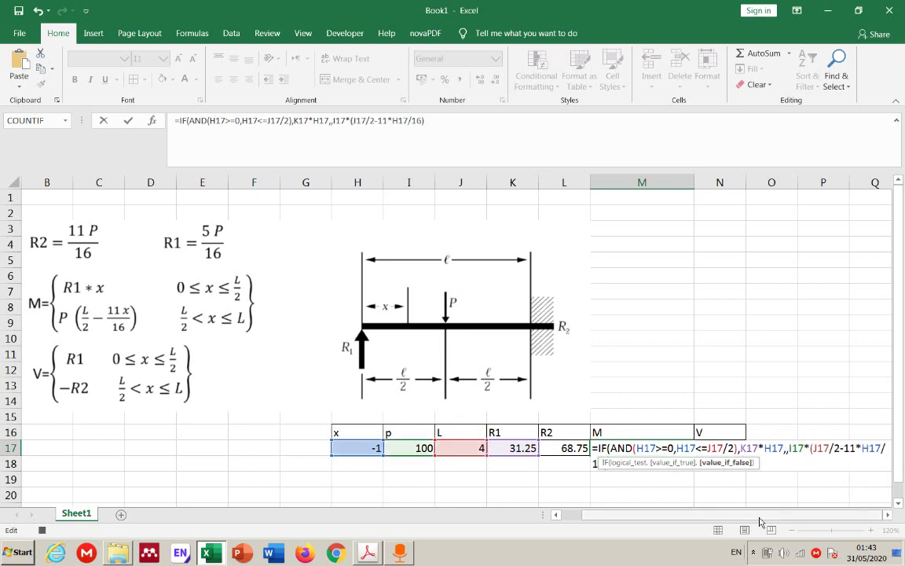
{"action": "type", "text": ")"}
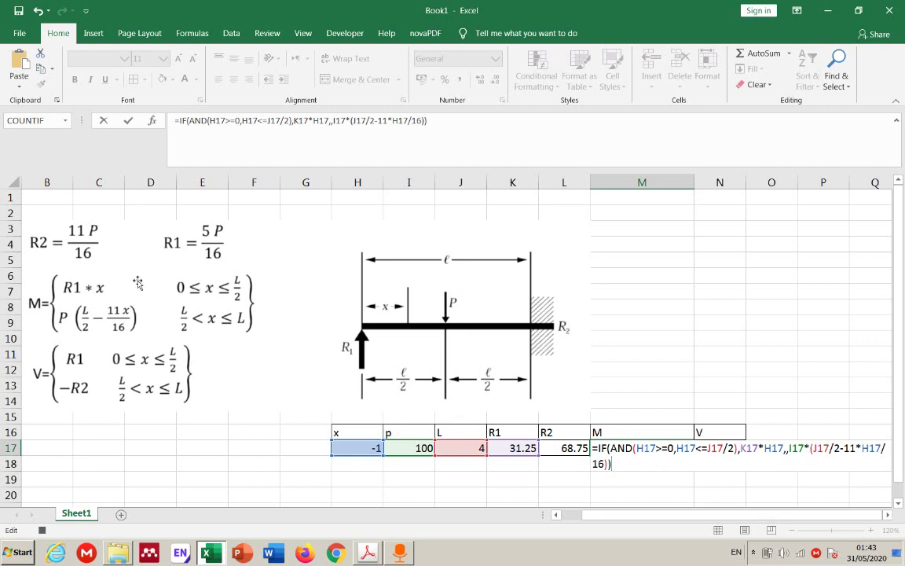
{"action": "key", "text": "Return"}
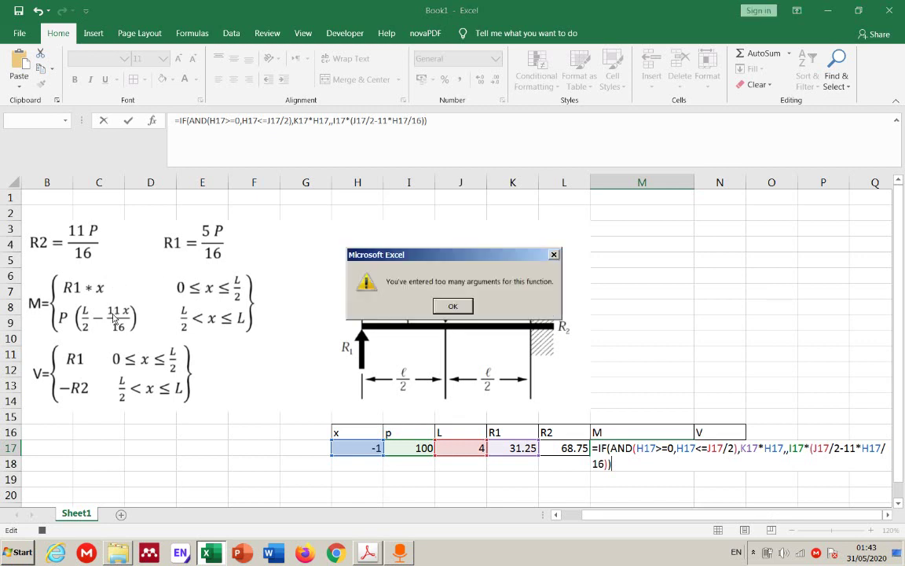
- Dismiss the too-many-arguments warning, remove the extra comma and commit M17's formula
{"action": "left_click", "coordinate": [452, 305]}
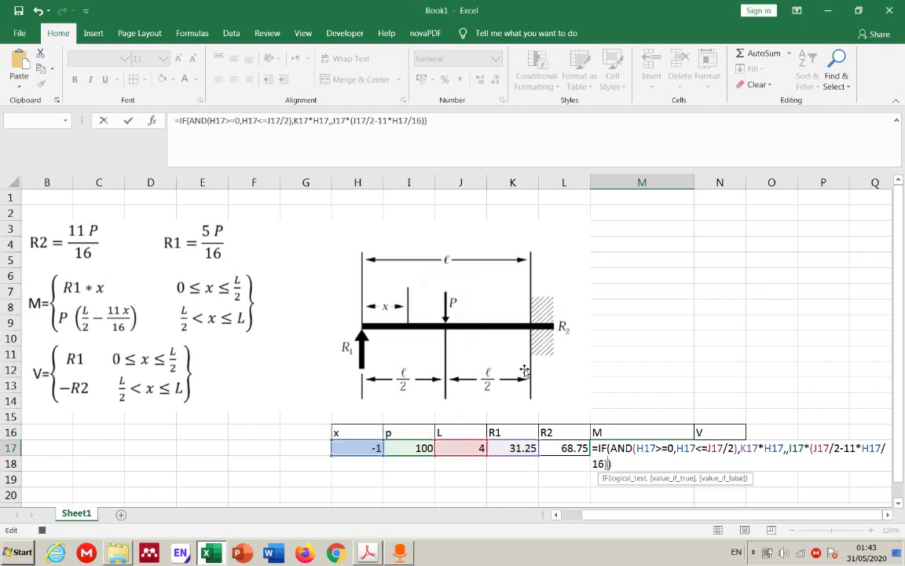
{"action": "left_click", "coordinate": [788, 449]}
{"action": "key", "text": "BackSpace"}
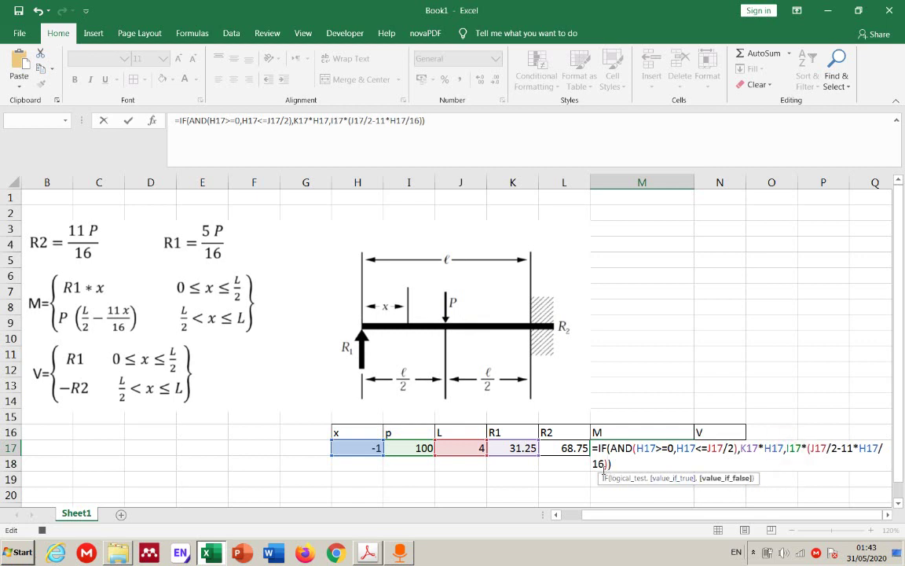
{"action": "left_click", "coordinate": [620, 463]}
{"action": "key", "text": "Return"}
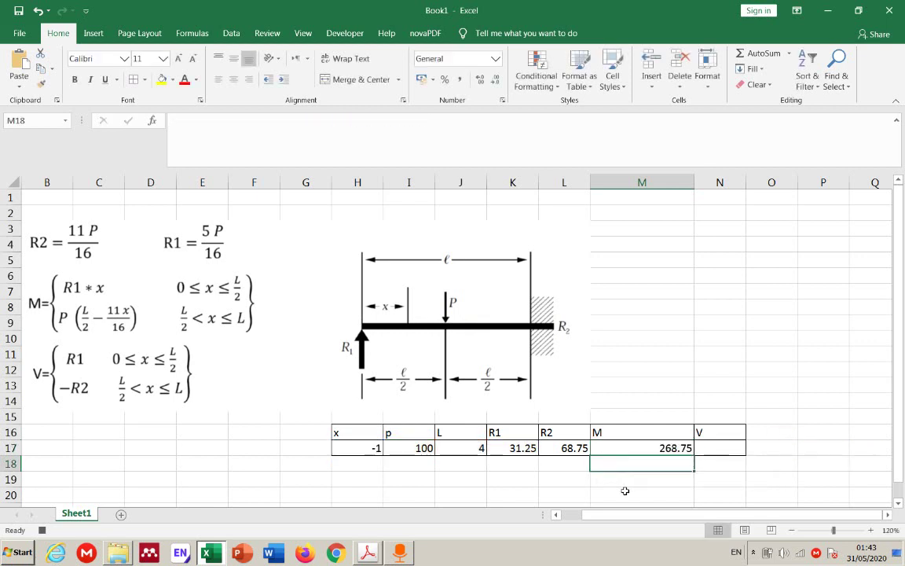
{"action": "left_click", "coordinate": [364, 453]}
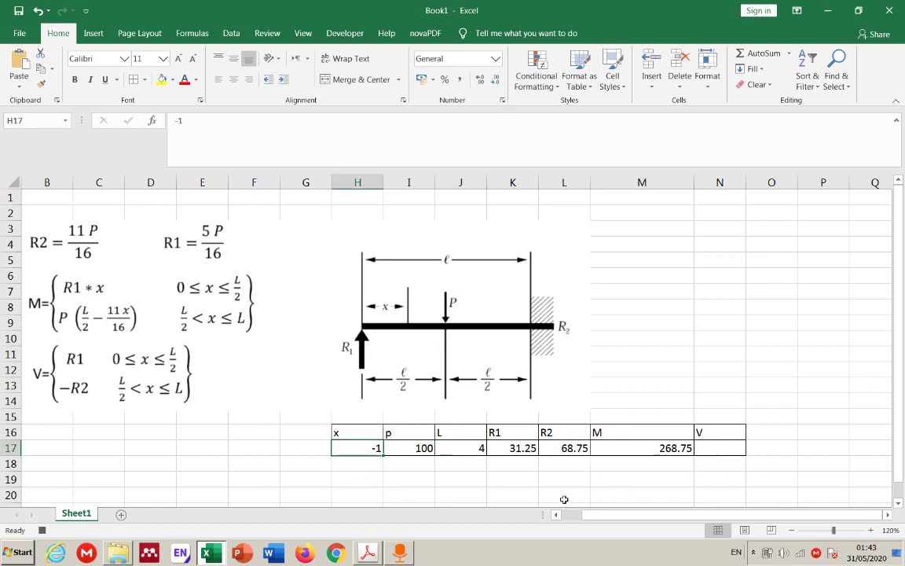
- Try x = 0, 2 (M 62.5), 5 (M -143.75) and 4 (M -75) in H17
{"action": "type", "text": "0"}
{"action": "key", "text": "Return"}
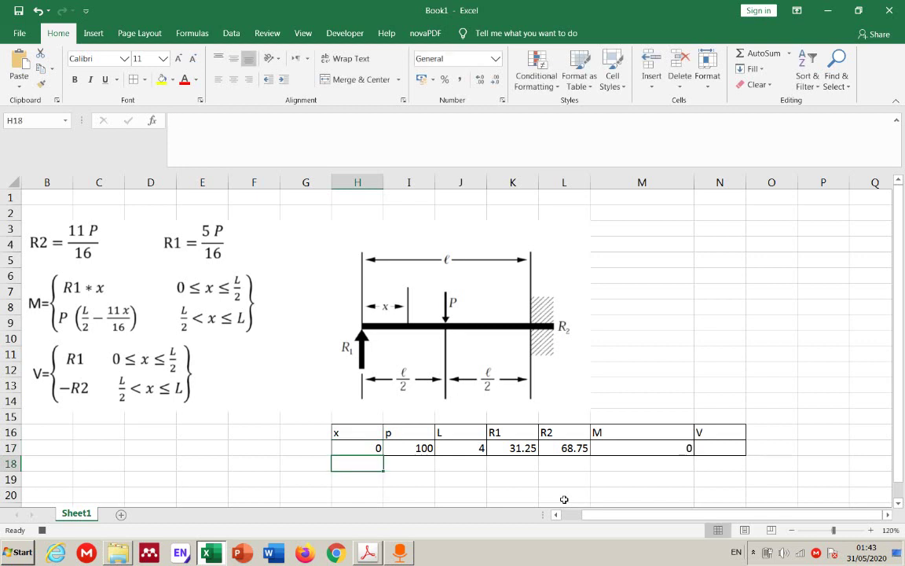
{"action": "left_click", "coordinate": [349, 448]}
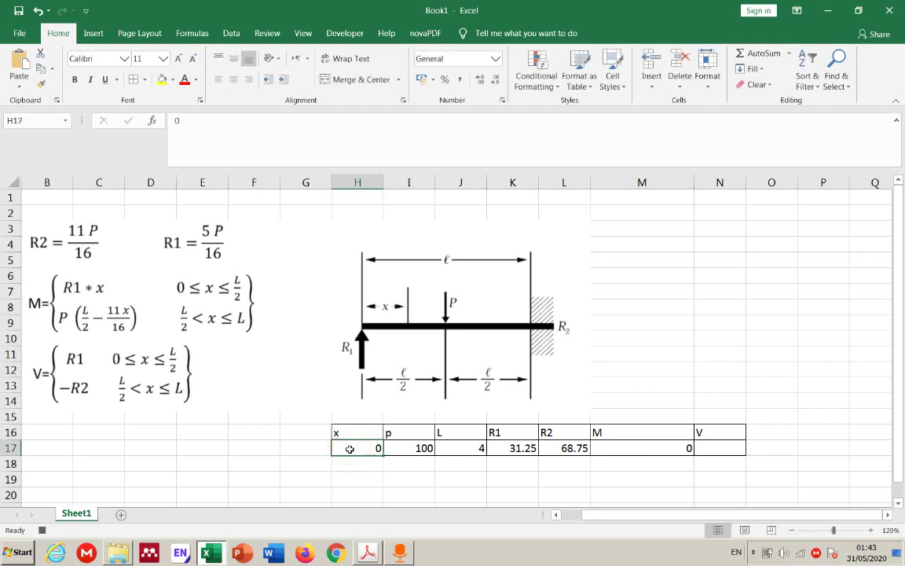
{"action": "type", "text": "2"}
{"action": "key", "text": "Return"}
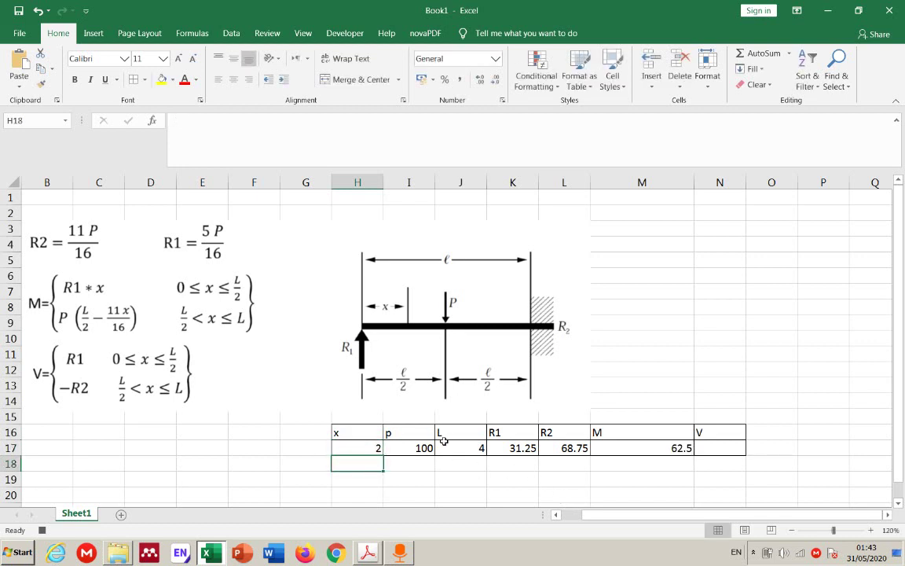
{"action": "left_click", "coordinate": [360, 452]}
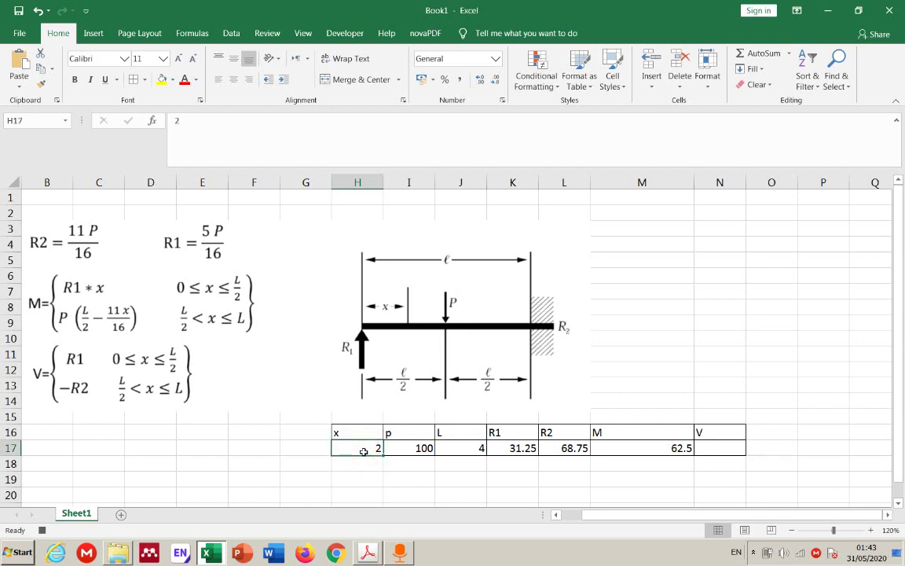
{"action": "type", "text": "5"}
{"action": "key", "text": "Return"}
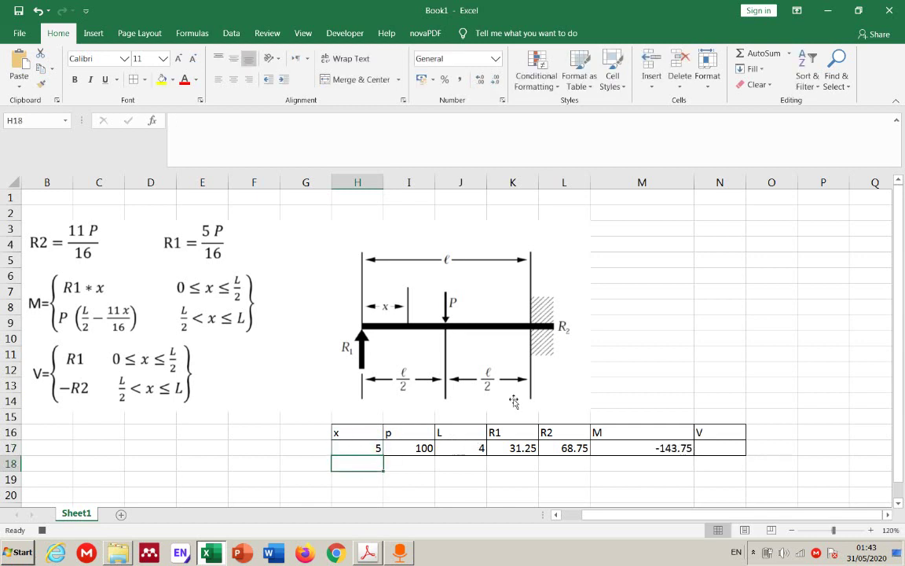
{"action": "left_click", "coordinate": [373, 450]}
{"action": "type", "text": "4"}
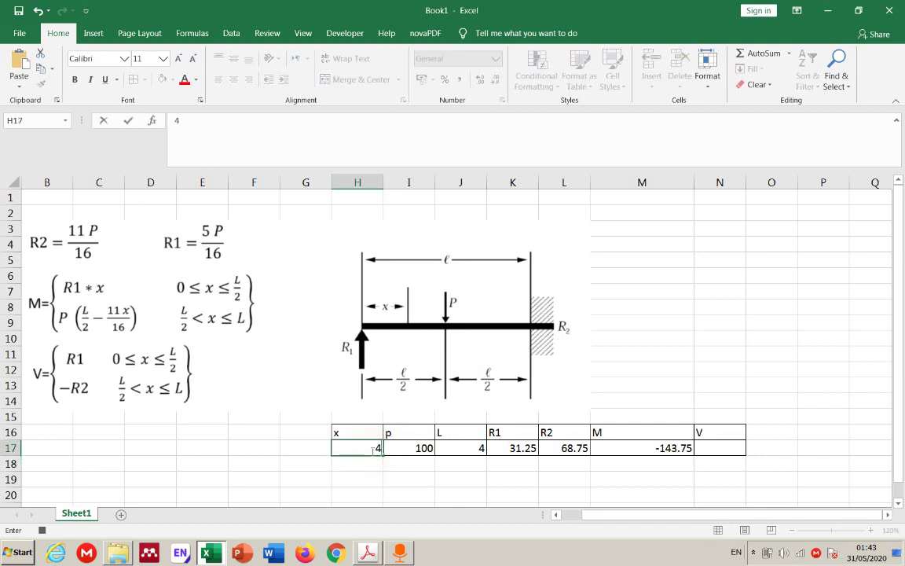
{"action": "key", "text": "Return"}
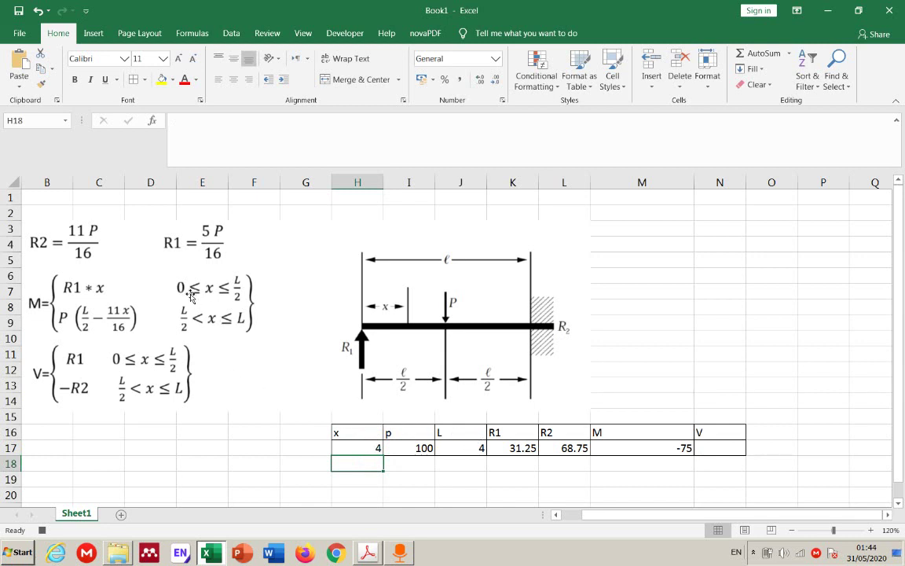
- Abandon a typed =IF in N17 and copy the AND condition from M17's formula
{"action": "left_click", "coordinate": [718, 445]}
{"action": "type", "text": "="}
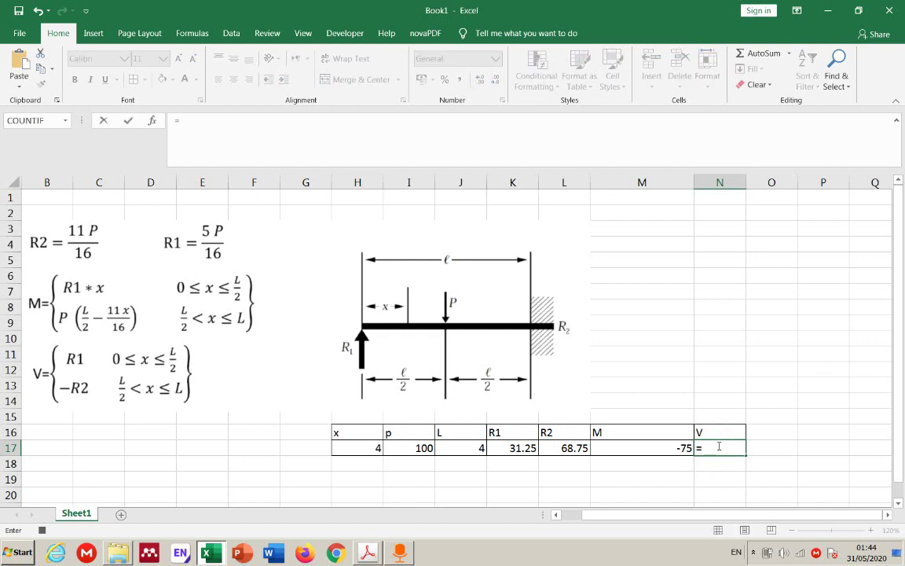
{"action": "type", "text": "if"}
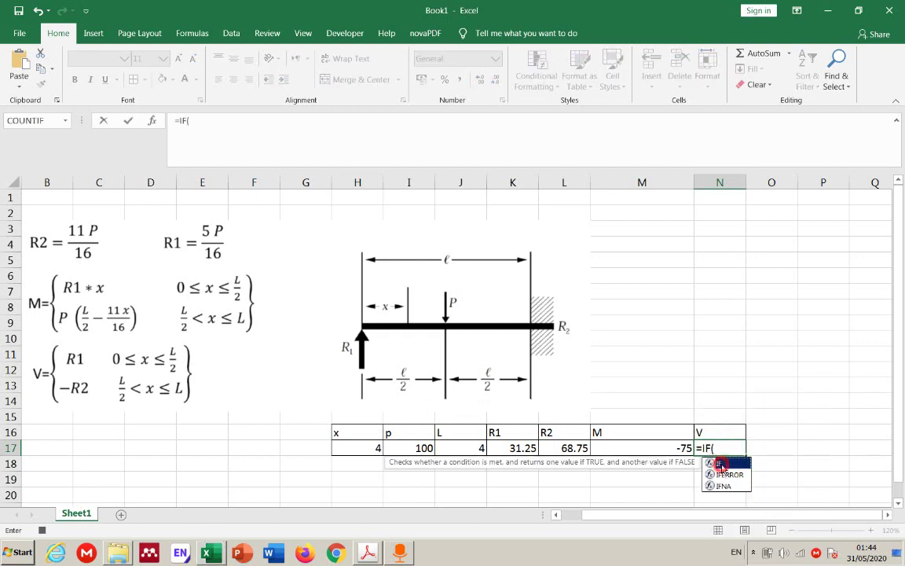
{"action": "double_click", "coordinate": [722, 464]}
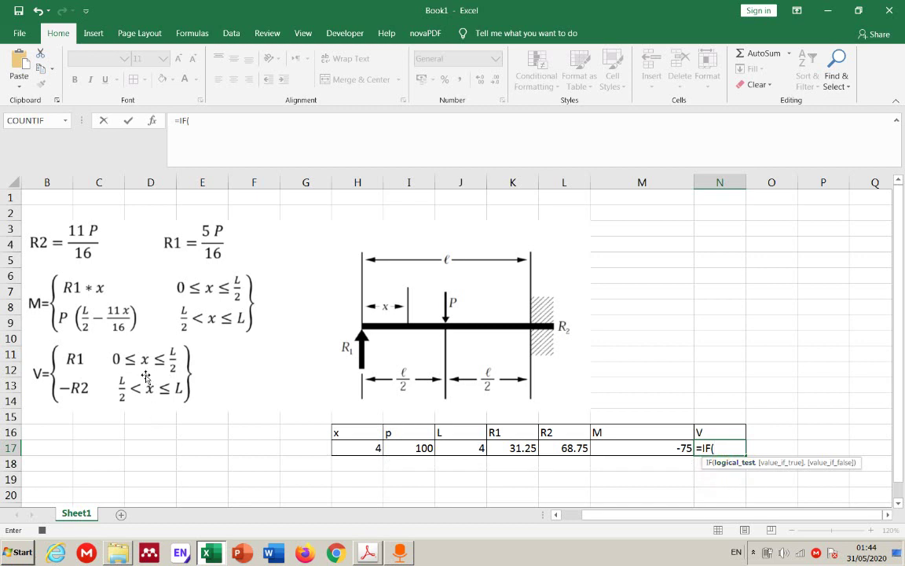
{"action": "type", "text": "and"}
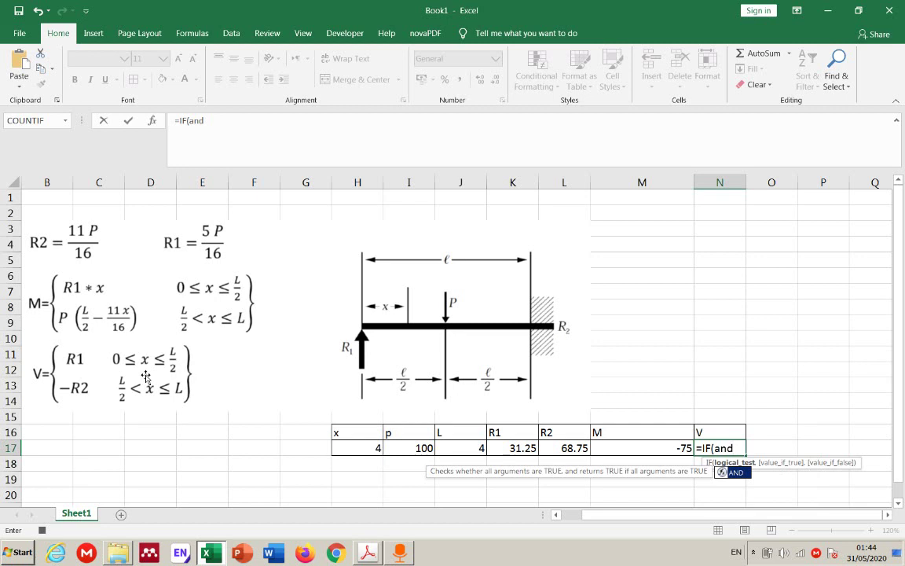
{"action": "key", "text": "BackSpace"}
{"action": "key", "text": "BackSpace"}
{"action": "key", "text": "BackSpace"}
{"action": "key", "text": "BackSpace"}
{"action": "key", "text": "BackSpace"}
{"action": "key", "text": "BackSpace"}
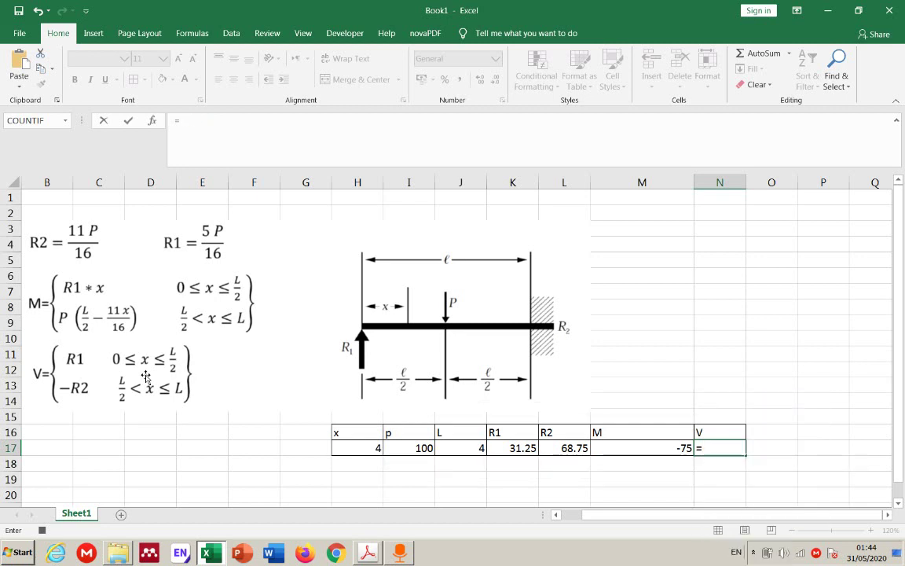
{"action": "key", "text": "Escape"}
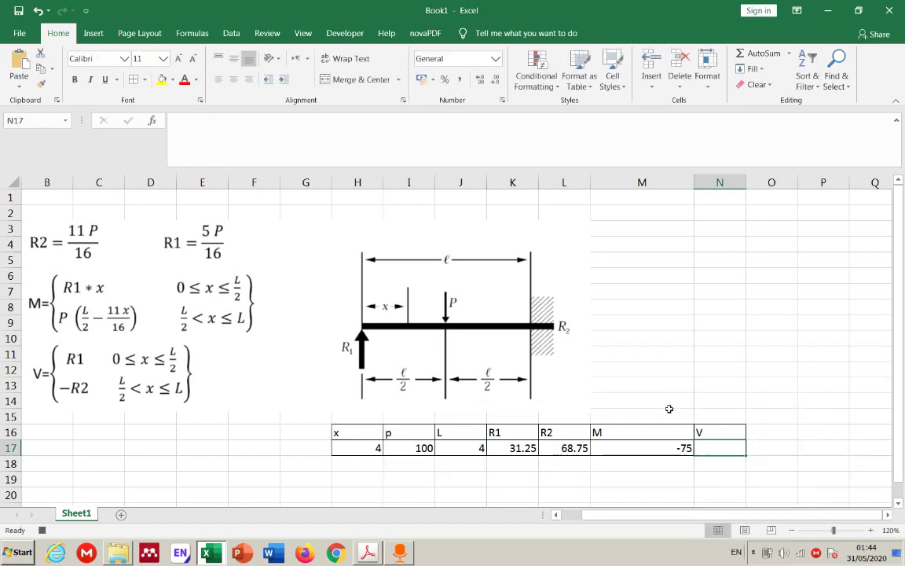
{"action": "double_click", "coordinate": [673, 447]}
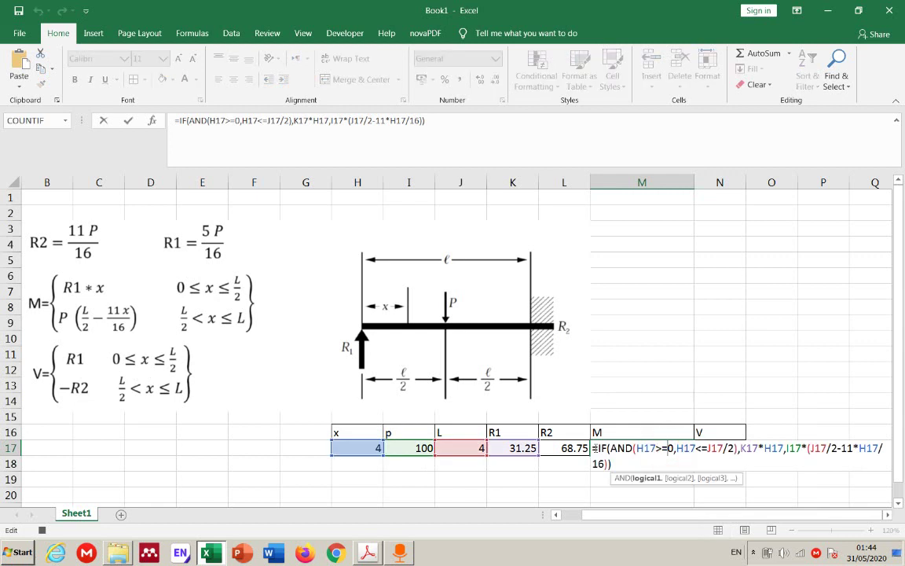
{"action": "left_click_drag", "start_coordinate": [607, 447], "coordinate": [738, 449]}
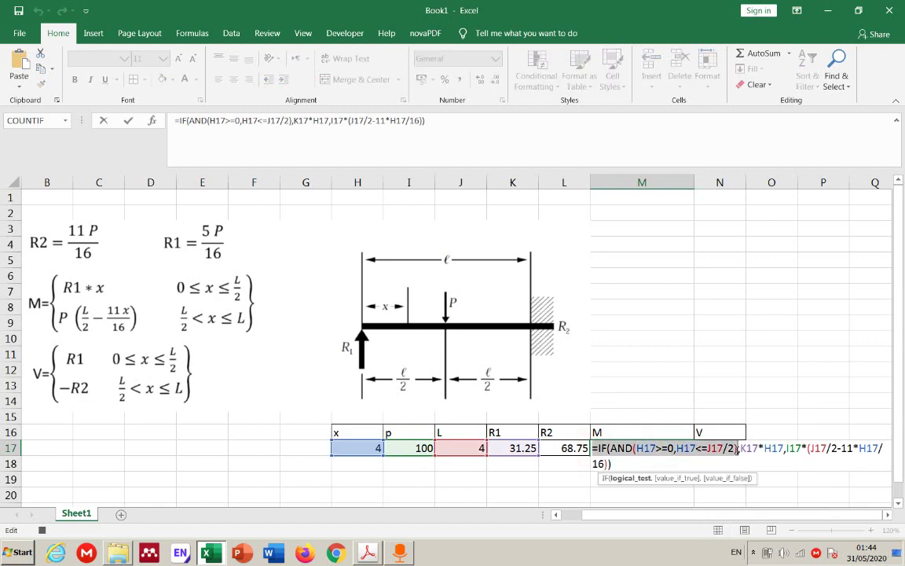
{"action": "key", "text": "Escape"}
- Paste the condition into N17 and complete =IF(AND(H17>=0,H17<=J17/2),K17,-L17)
{"action": "left_click", "coordinate": [739, 449]}
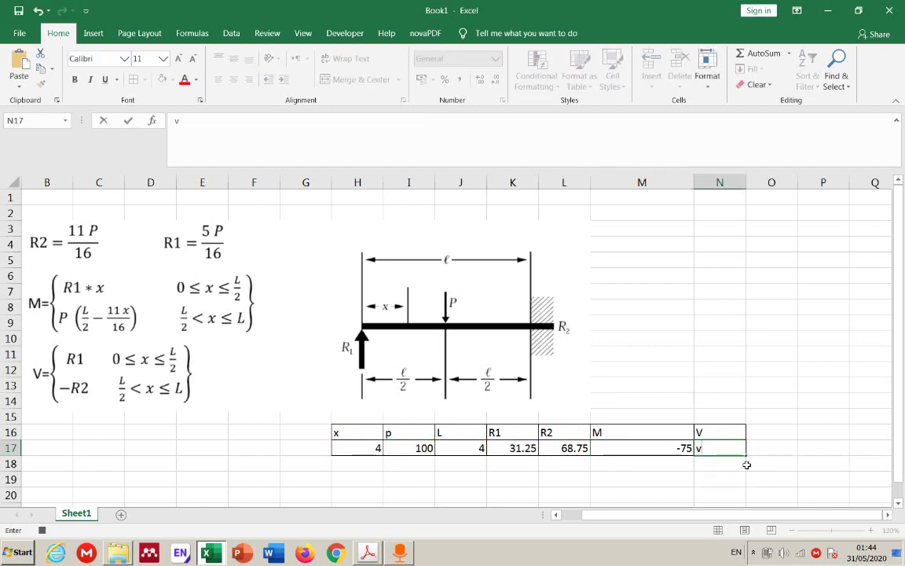
{"action": "type", "text": "v"}
{"action": "key", "text": "BackSpace"}
{"action": "type", "text": "=IF(AND(H17>=0,H17<=J17/2)"}
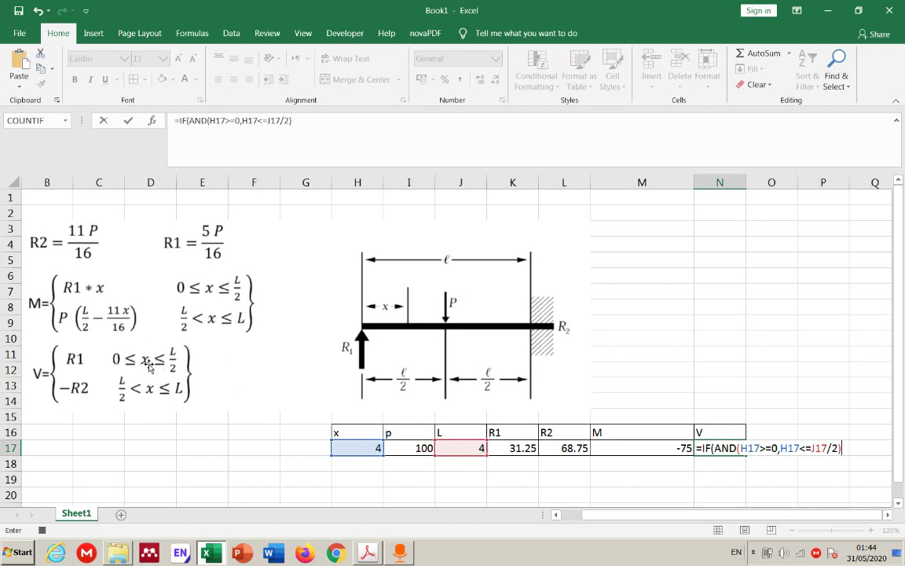
{"action": "type", "text": ","}
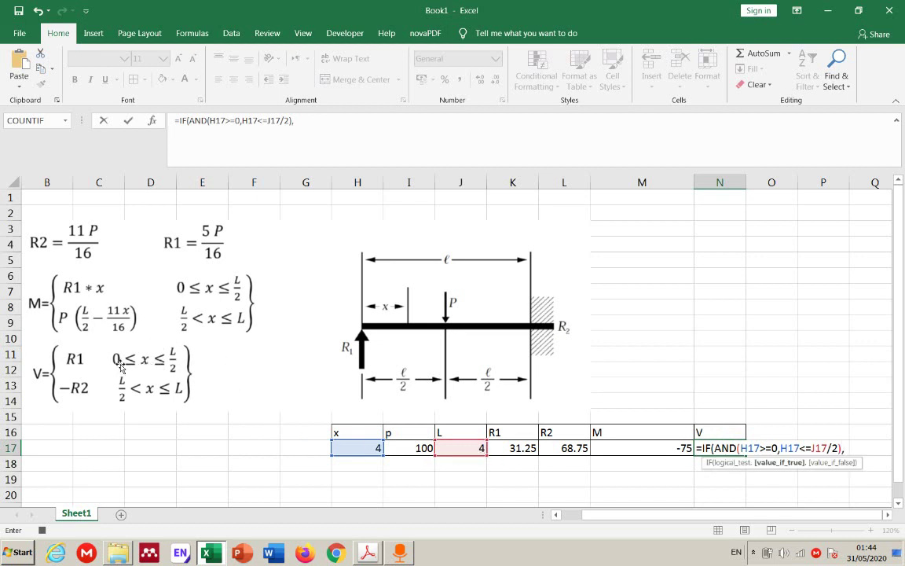
{"action": "left_click", "coordinate": [521, 447]}
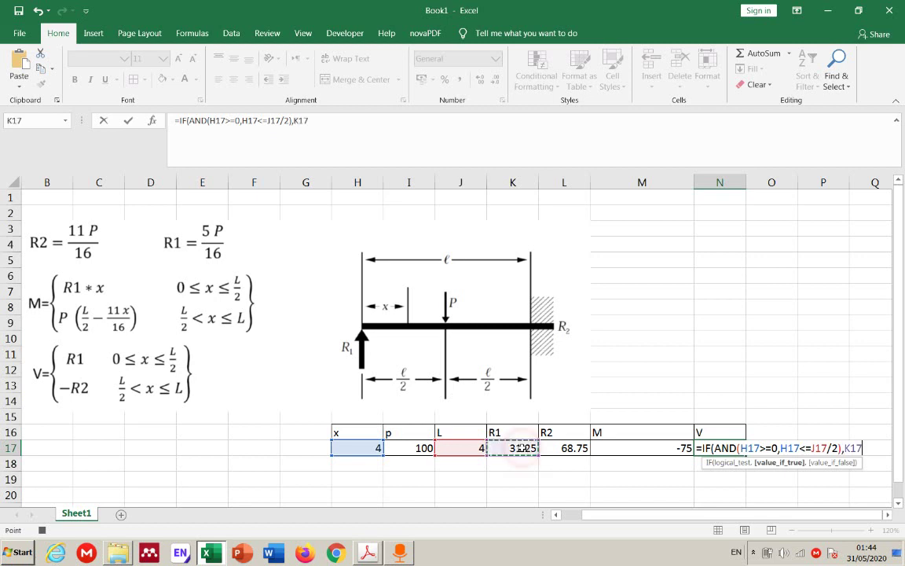
{"action": "type", "text": ","}
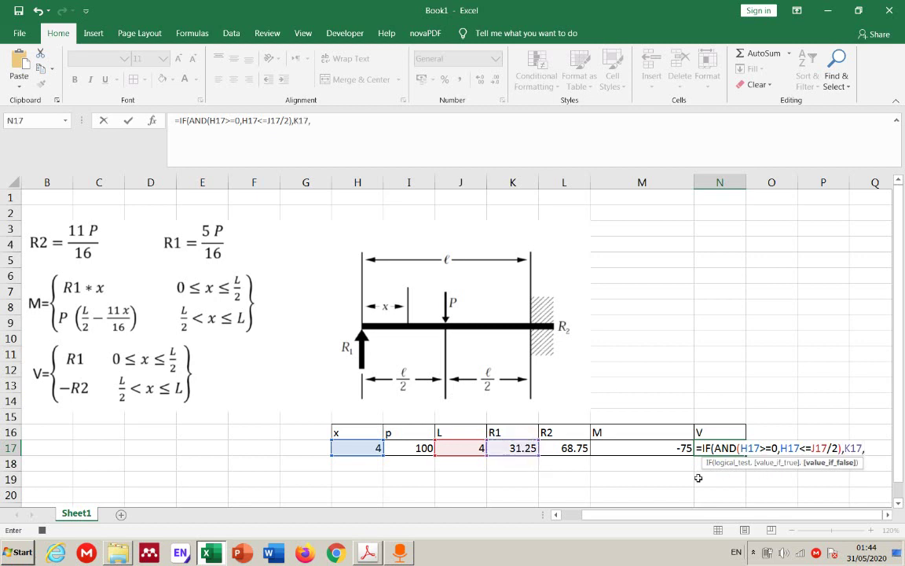
{"action": "type", "text": "-"}
{"action": "left_click", "coordinate": [580, 448]}
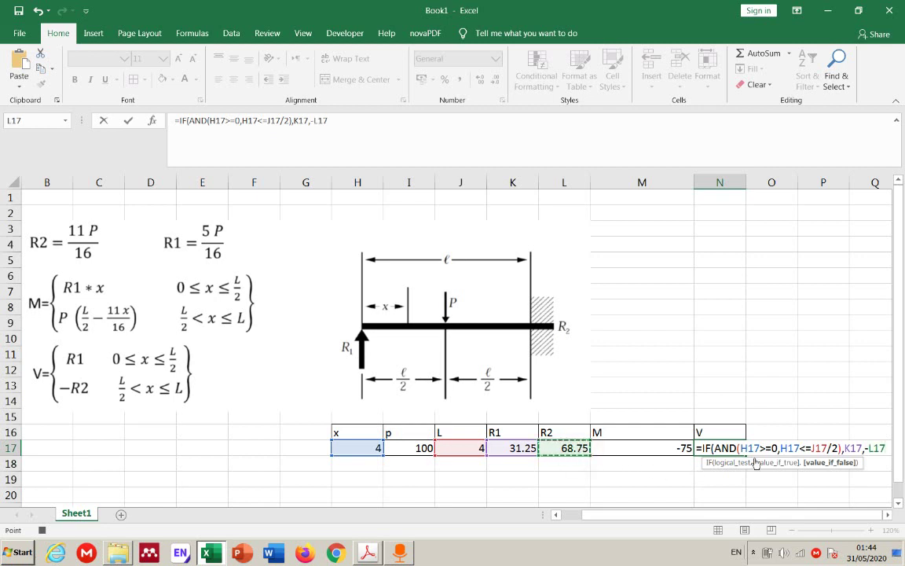
{"action": "type", "text": ")"}
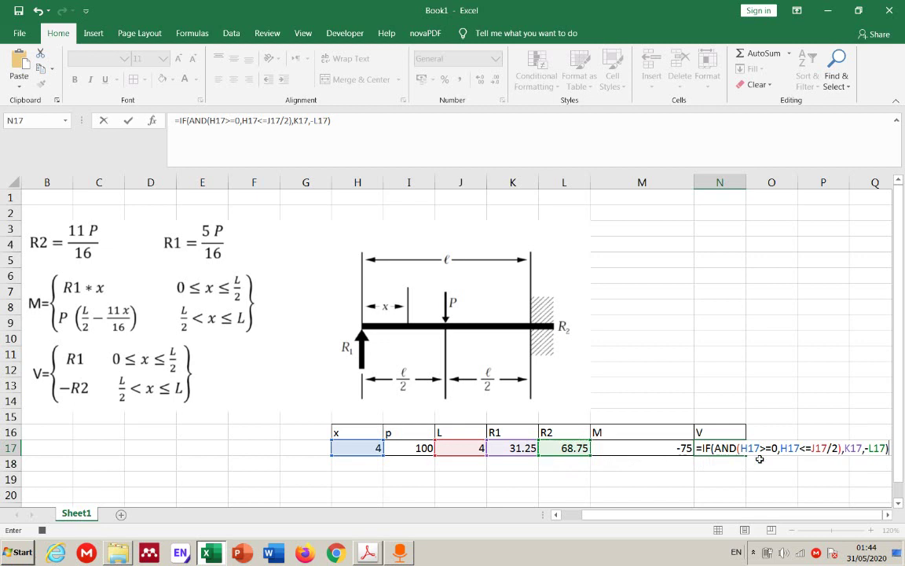
- Review the shear formula's logical test, K17 and -L17 arguments, then commit it
{"action": "left_click", "coordinate": [727, 445]}
{"action": "left_click", "coordinate": [727, 463]}
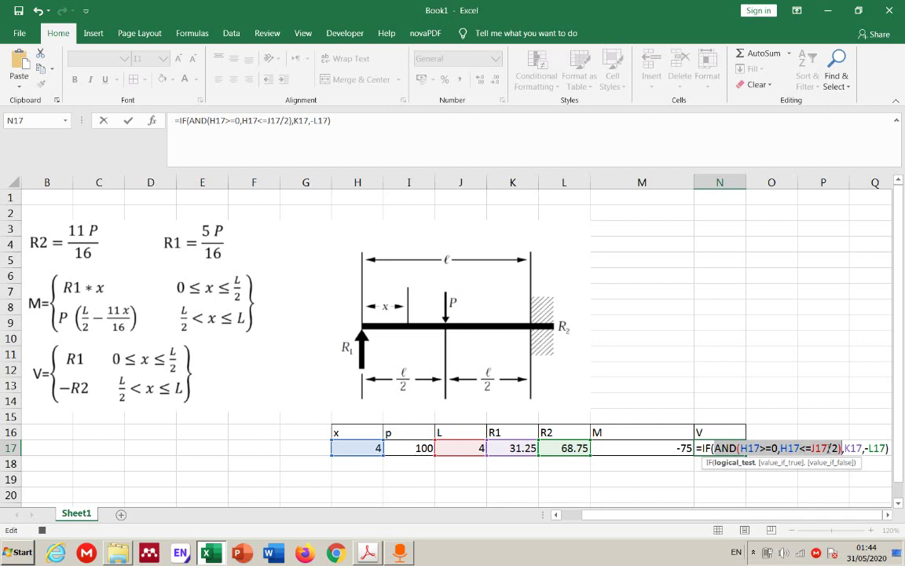
{"action": "left_click", "coordinate": [754, 461]}
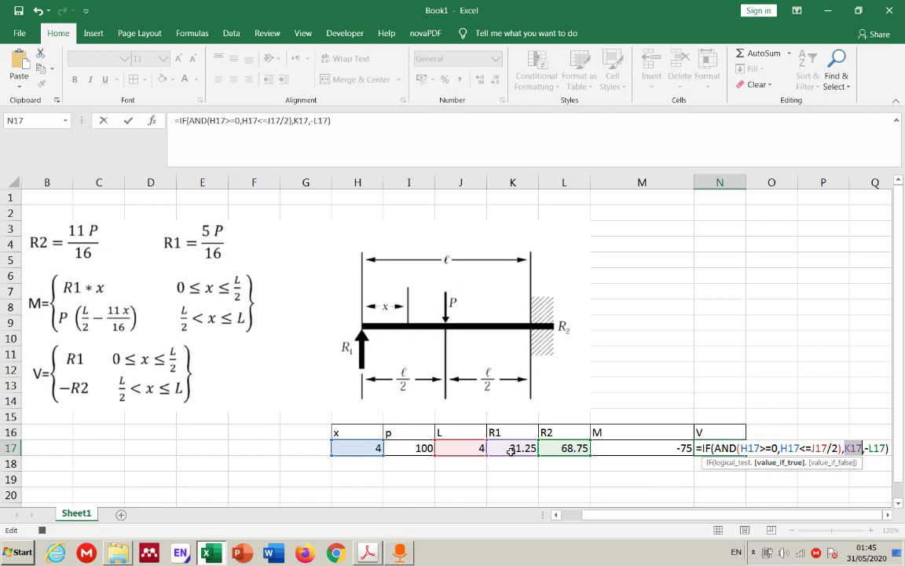
{"action": "left_click", "coordinate": [839, 463]}
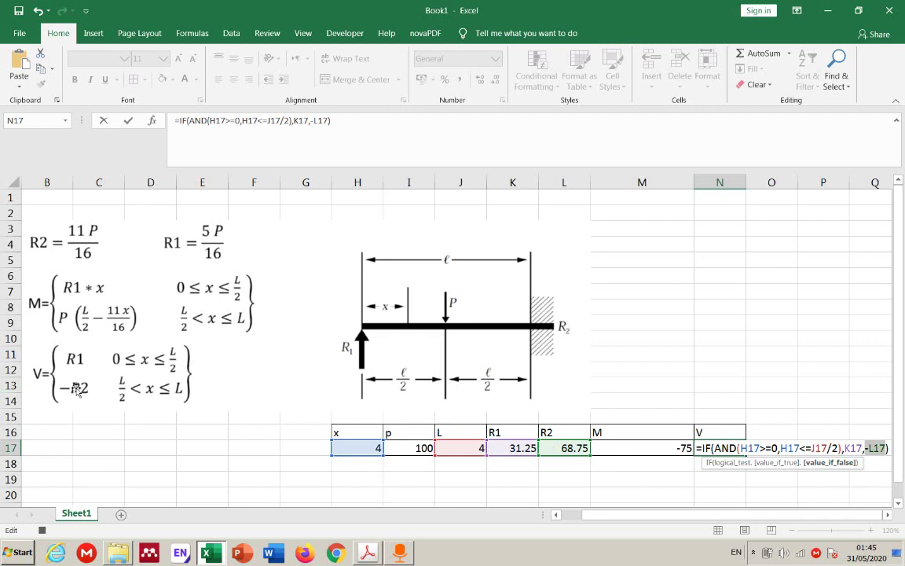
{"action": "key", "text": "Return"}
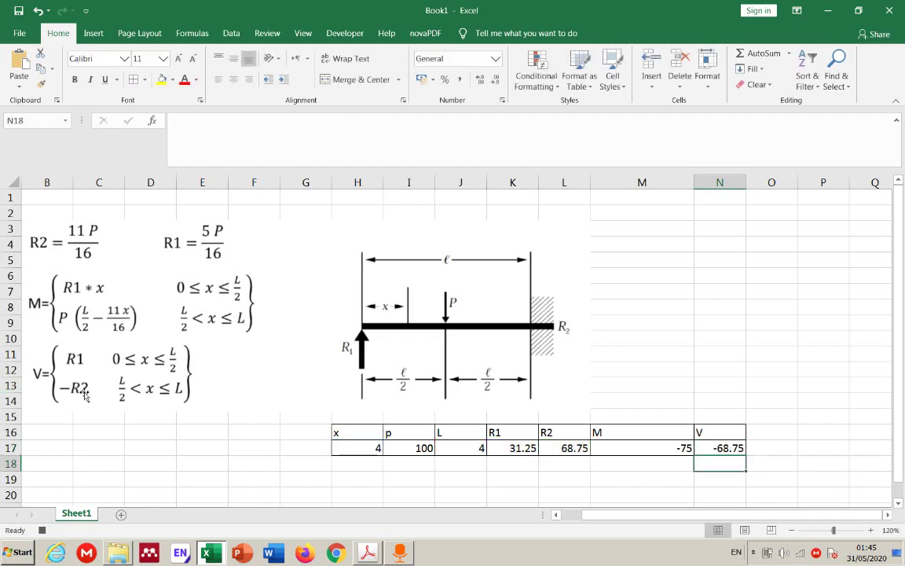
- Set L to 10 and try x = 2.5 and 5.8, giving M 101.25 and V -68.75
{"action": "left_click", "coordinate": [468, 446]}
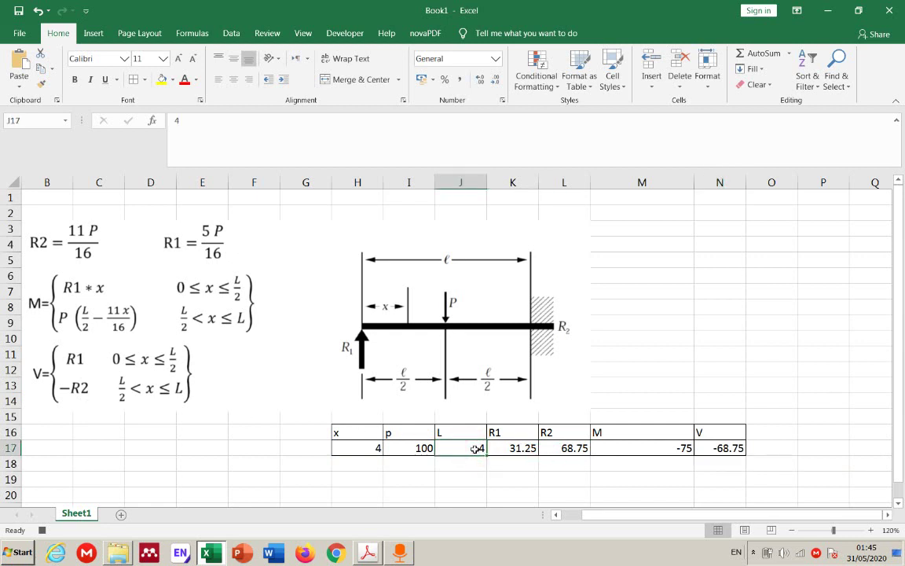
{"action": "type", "text": "10"}
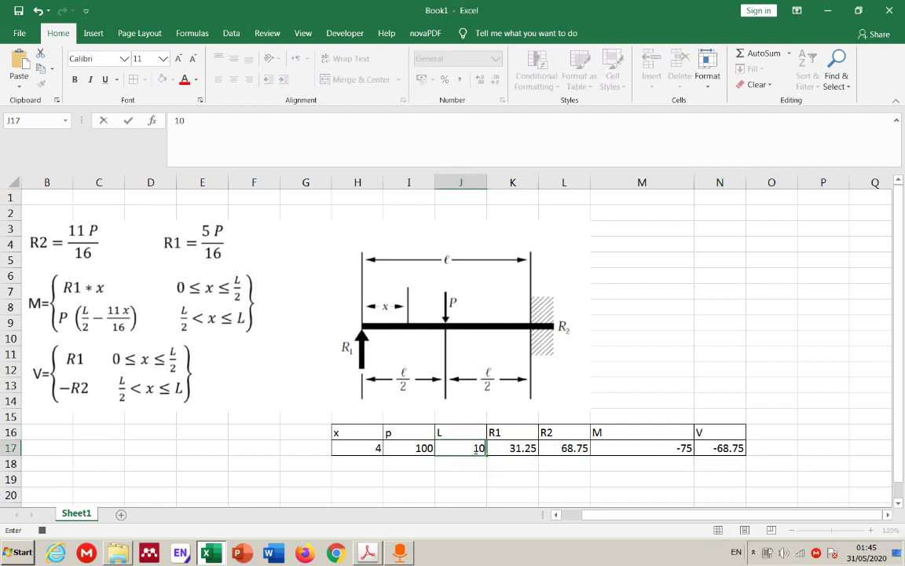
{"action": "left_click", "coordinate": [367, 449]}
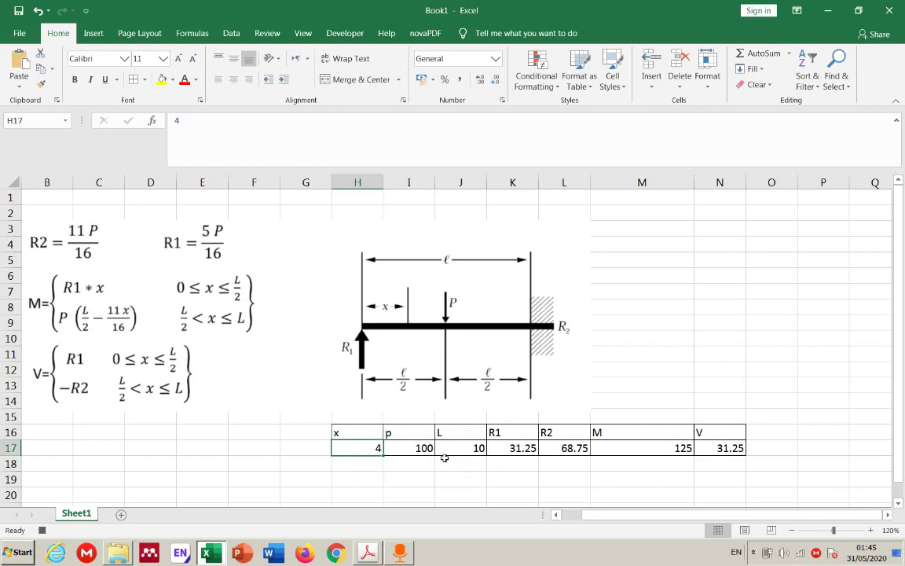
{"action": "type", "text": "2.5"}
{"action": "key", "text": "Return"}
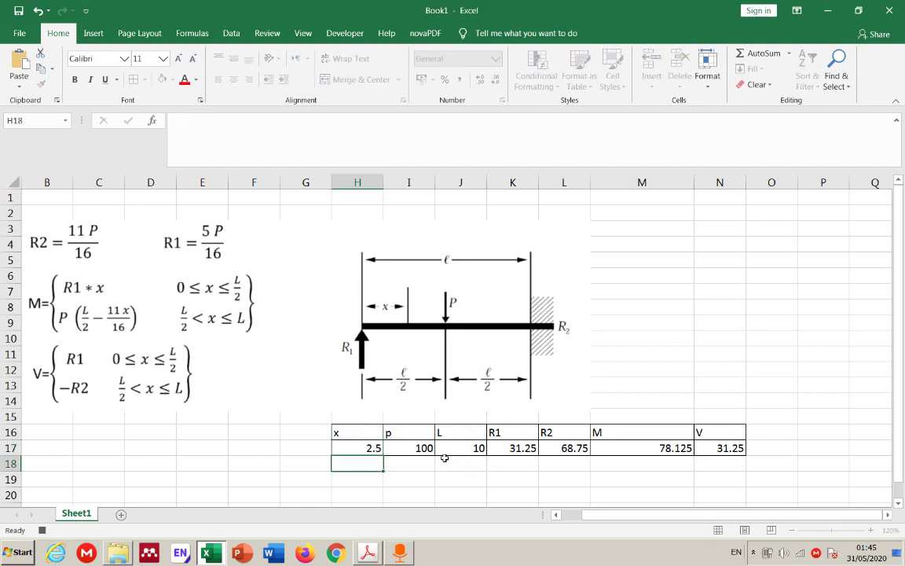
{"action": "left_click", "coordinate": [372, 450]}
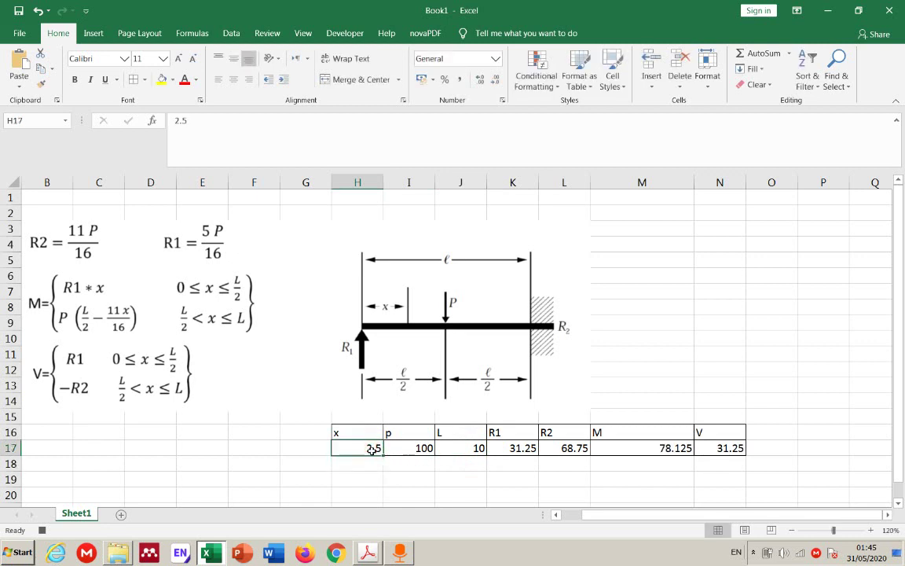
{"action": "type", "text": "5.8"}
{"action": "key", "text": "Return"}
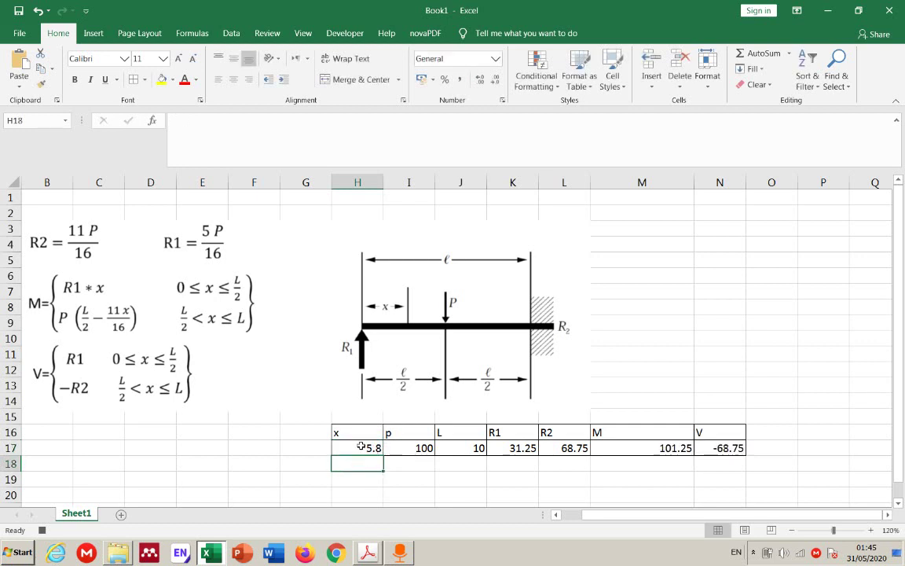
- Change the H16 heading to 'x (0 to L)'
{"action": "left_click", "coordinate": [360, 446]}
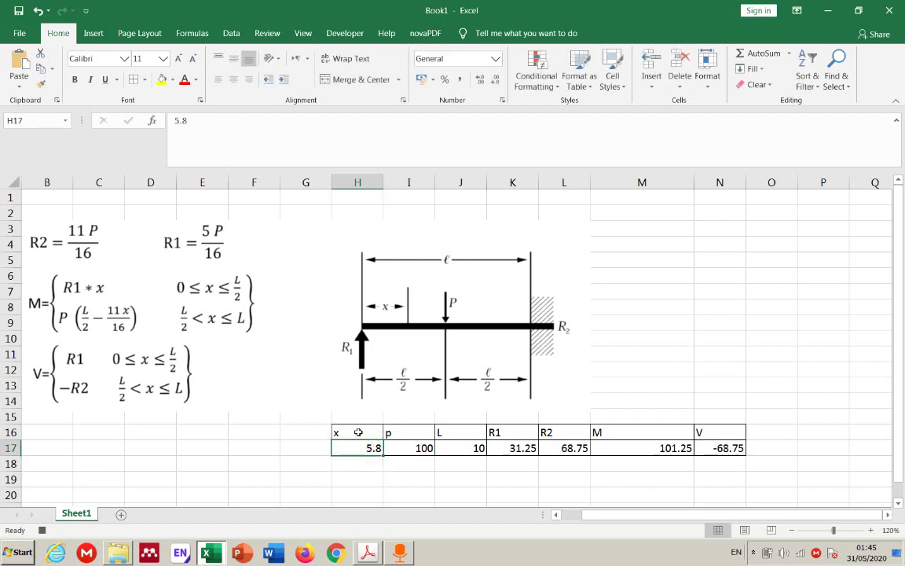
{"action": "double_click", "coordinate": [358, 433]}
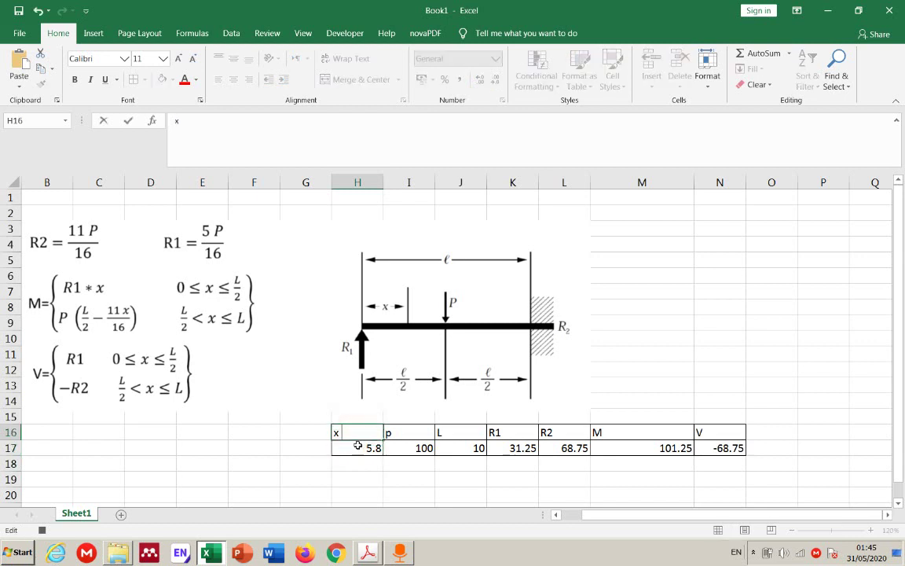
{"action": "type", "text": "(0 to L"}
{"action": "type", "text": ")"}
{"action": "left_click", "coordinate": [384, 466]}
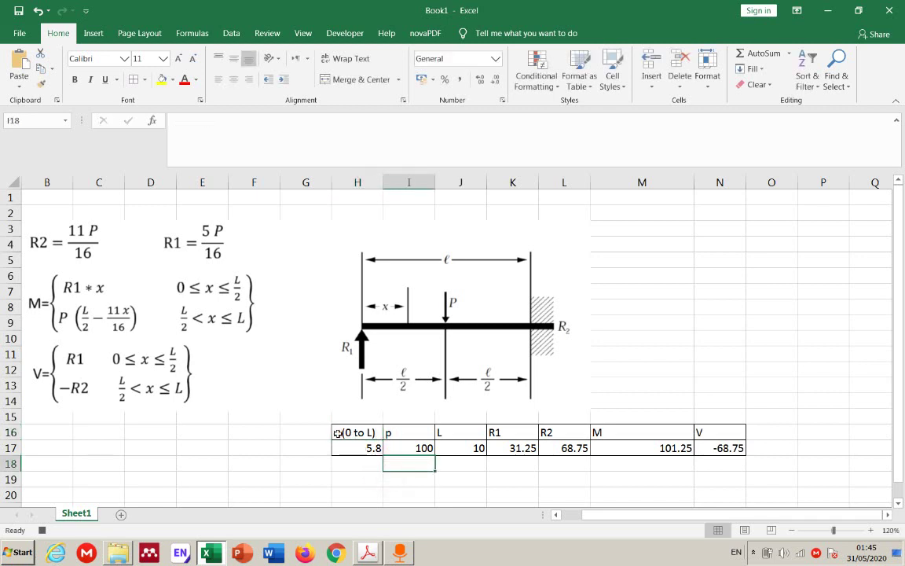
{"action": "left_click", "coordinate": [362, 448]}
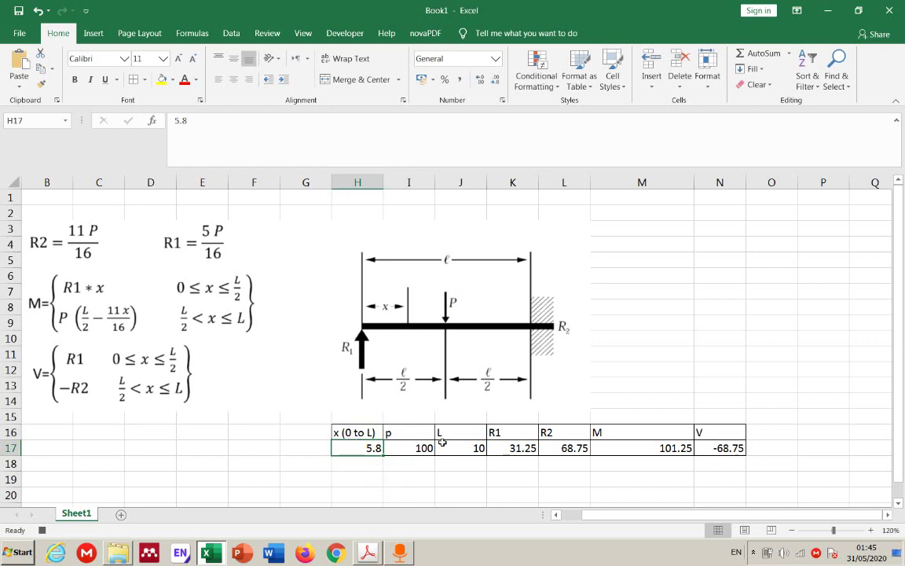
- Select the empty cell M7 and switch to the Developer ribbon
{"action": "left_click", "coordinate": [347, 449]}
{"action": "left_click", "coordinate": [650, 292]}
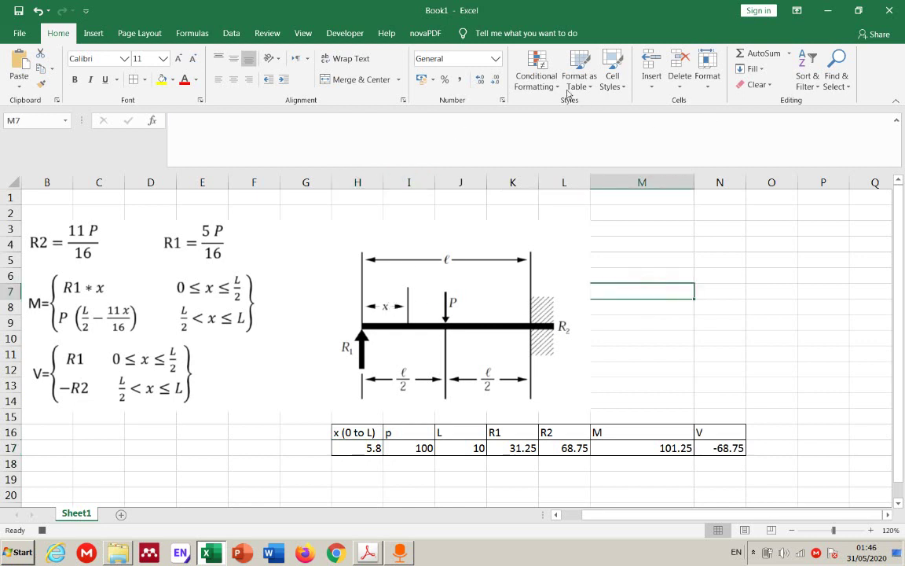
{"action": "left_click", "coordinate": [344, 37]}
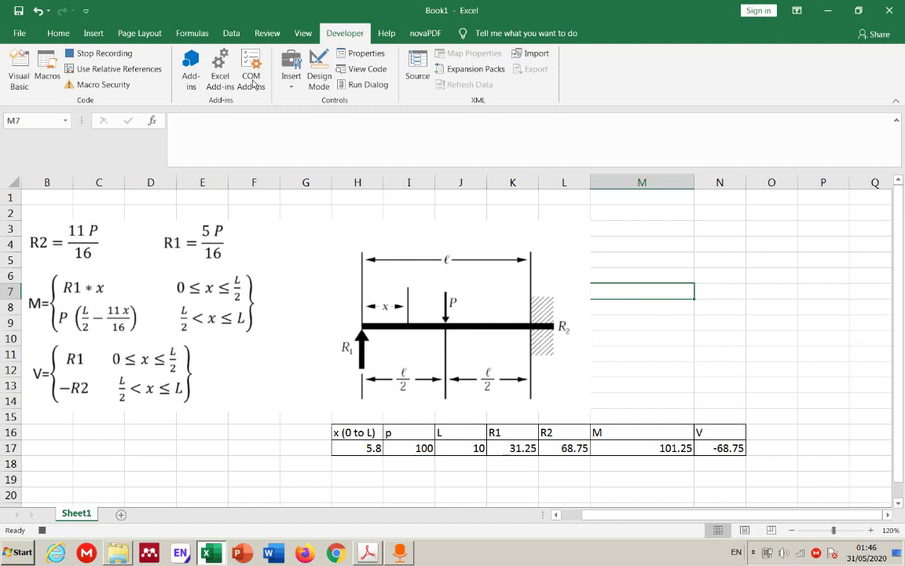
- Stop the macro recording and confirm the recorded macro appears in the Macros list
{"action": "left_click", "coordinate": [119, 55]}
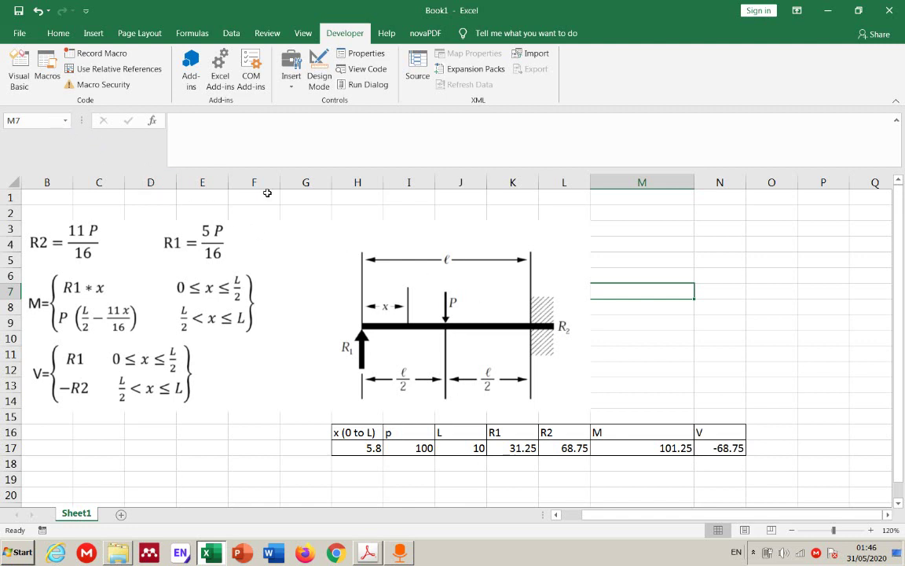
{"action": "left_click", "coordinate": [40, 75]}
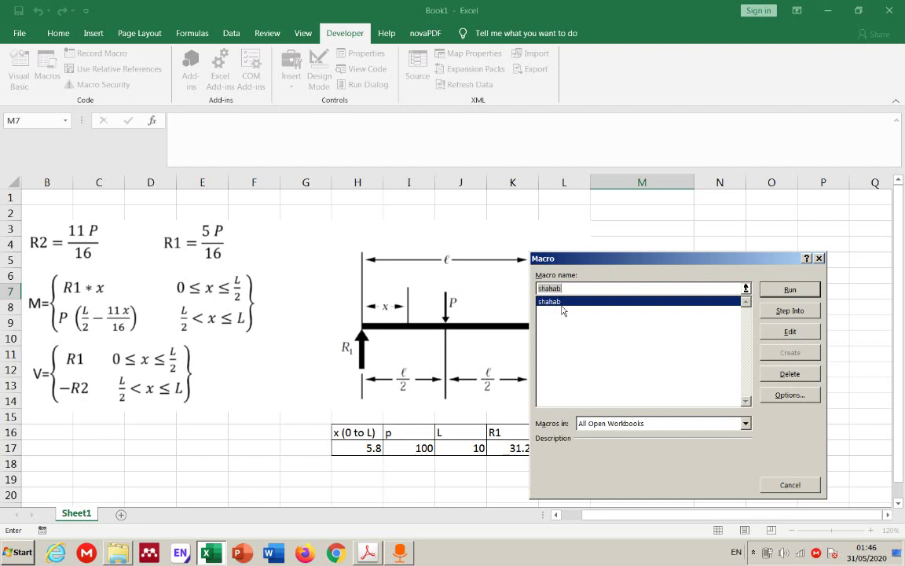
{"action": "left_click", "coordinate": [790, 484]}
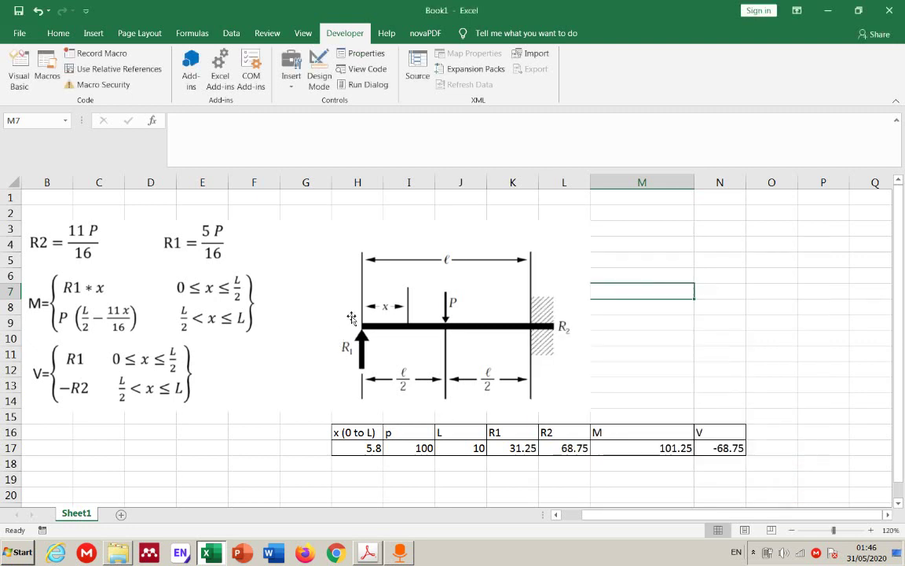
- Drag the beam diagram picture up to row 1 and deselect it
{"action": "left_click", "coordinate": [353, 314]}
{"action": "left_click_drag", "start_coordinate": [353, 315], "coordinate": [353, 283]}
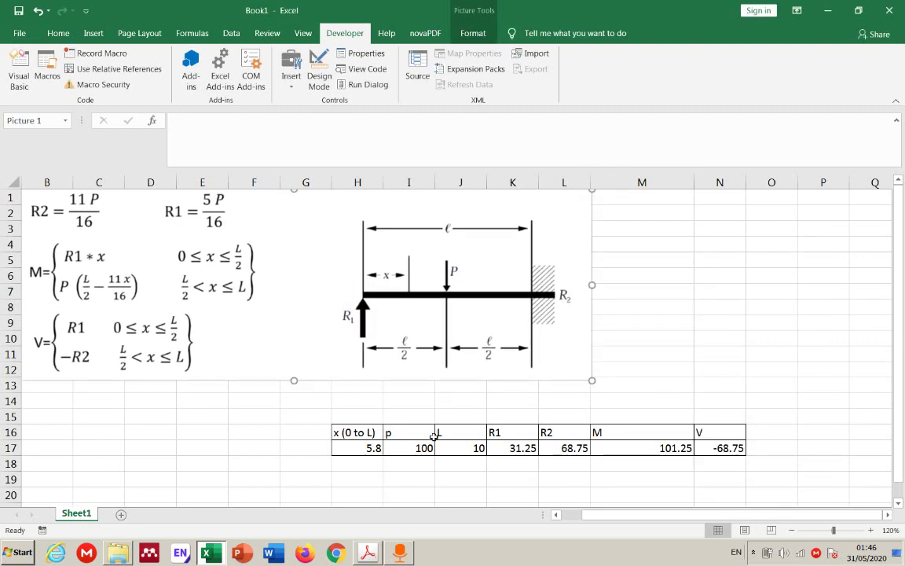
{"action": "left_click", "coordinate": [410, 399]}
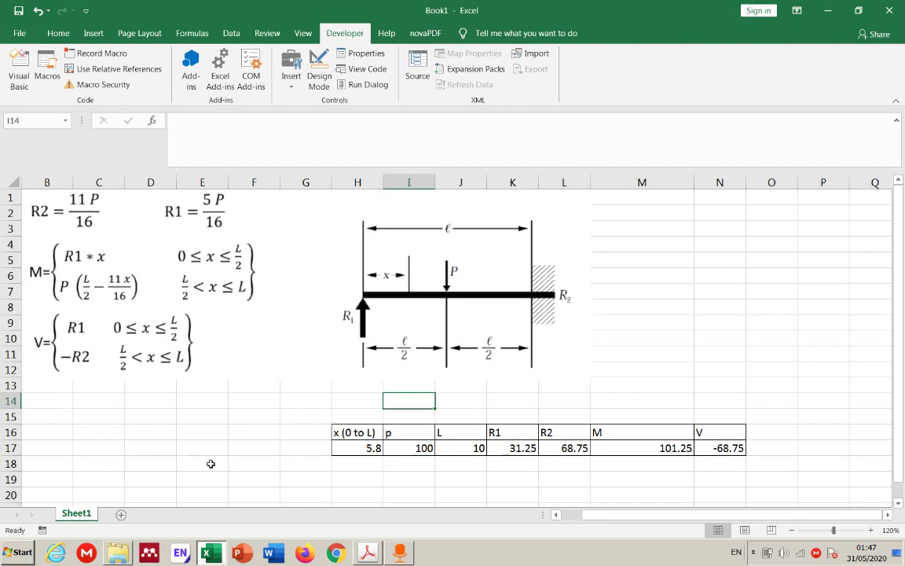
{"action": "left_click", "coordinate": [239, 428]}
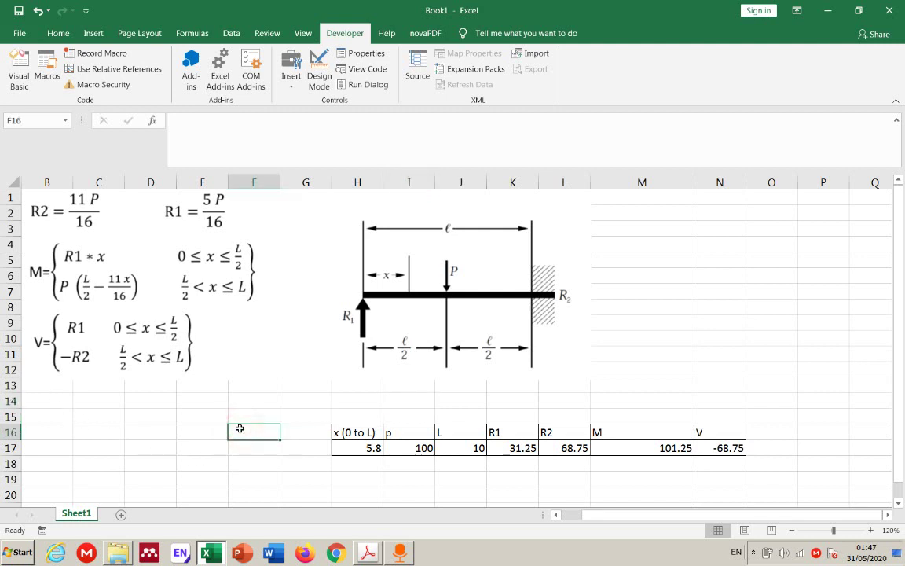
- Save the beam workbook to the Desktop as an Excel Macro-Enabled Workbook (*.xlsm), typing a new file name
{"action": "left_click", "coordinate": [30, 36]}
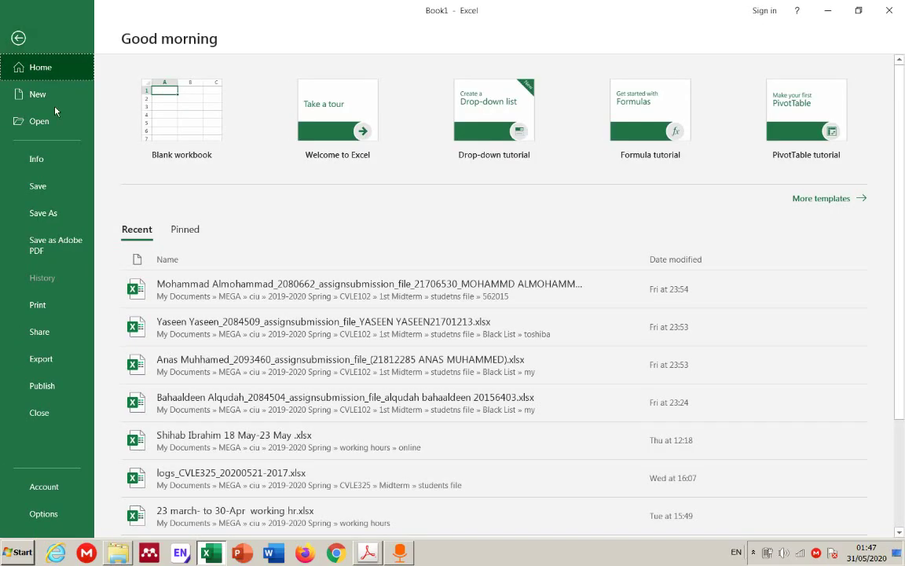
{"action": "left_click", "coordinate": [43, 213]}
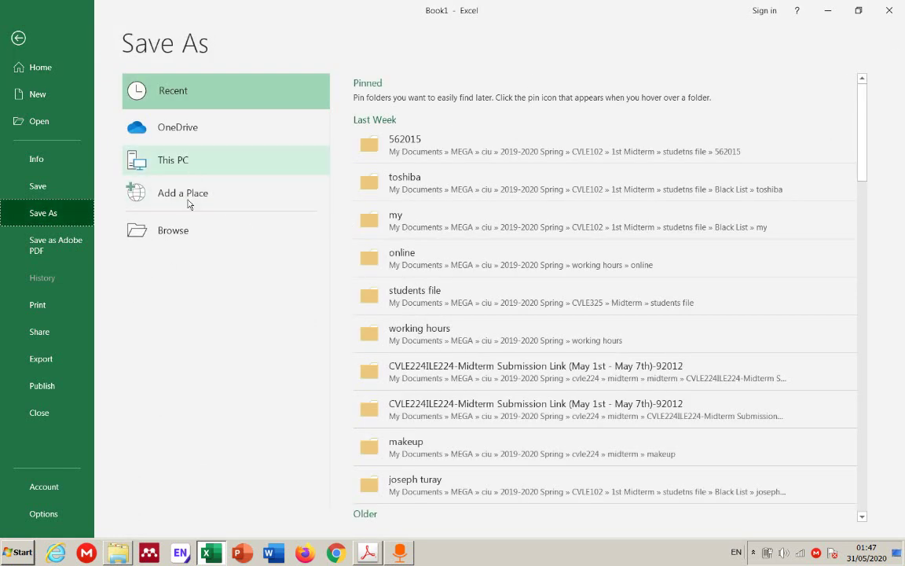
{"action": "left_click", "coordinate": [178, 228]}
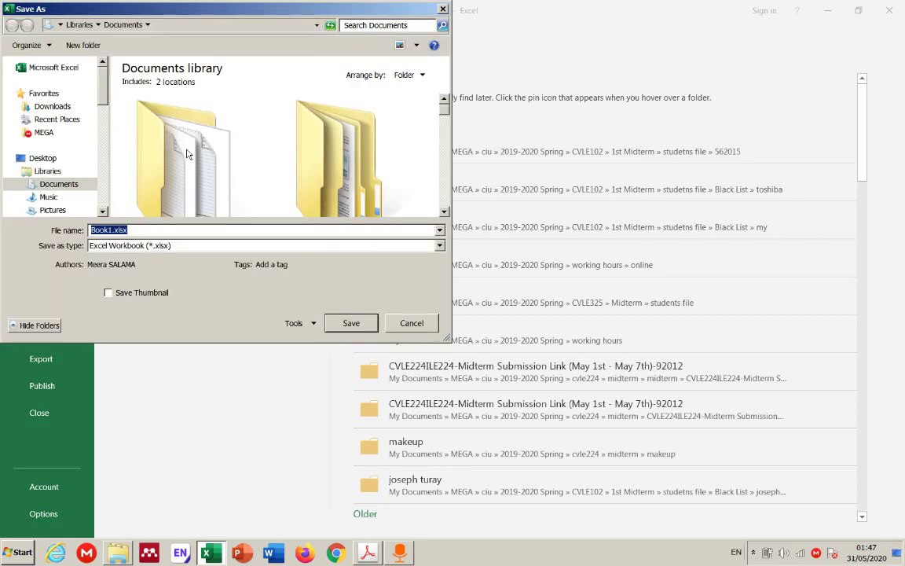
{"action": "left_click", "coordinate": [45, 159]}
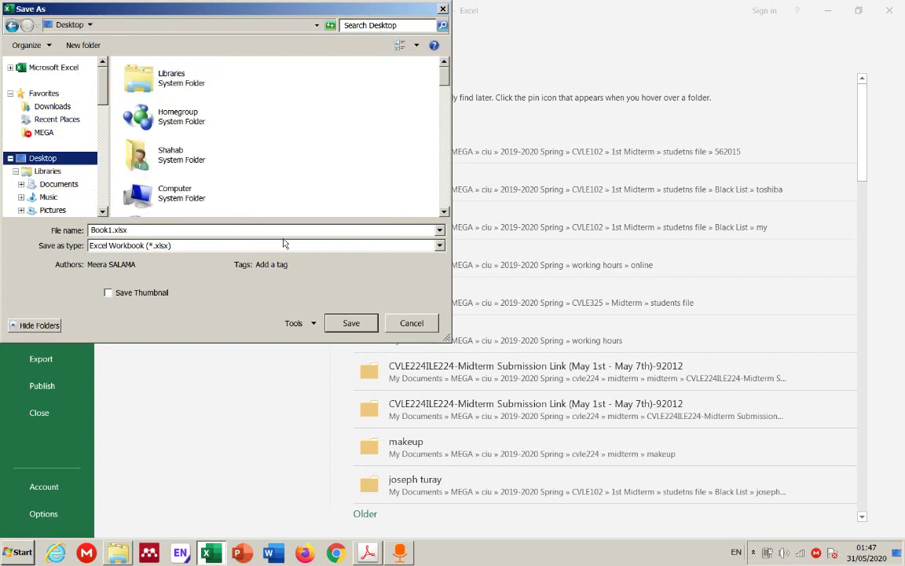
{"action": "left_click", "coordinate": [440, 246]}
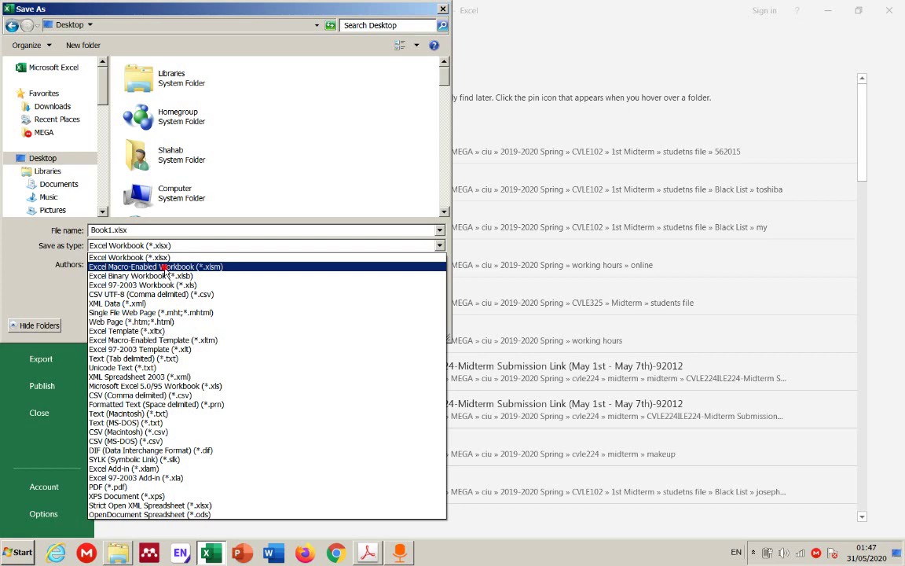
{"action": "left_click", "coordinate": [164, 268]}
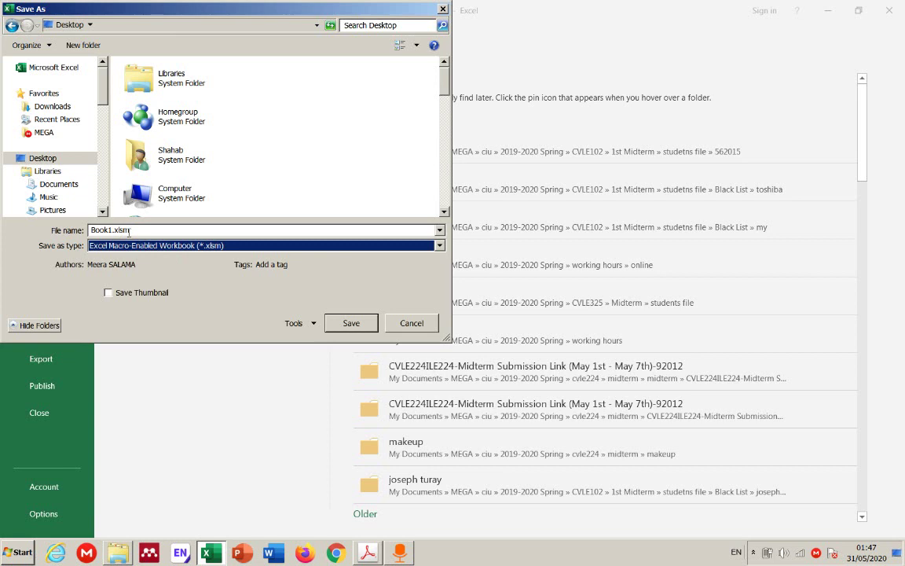
{"action": "double_click", "coordinate": [143, 230]}
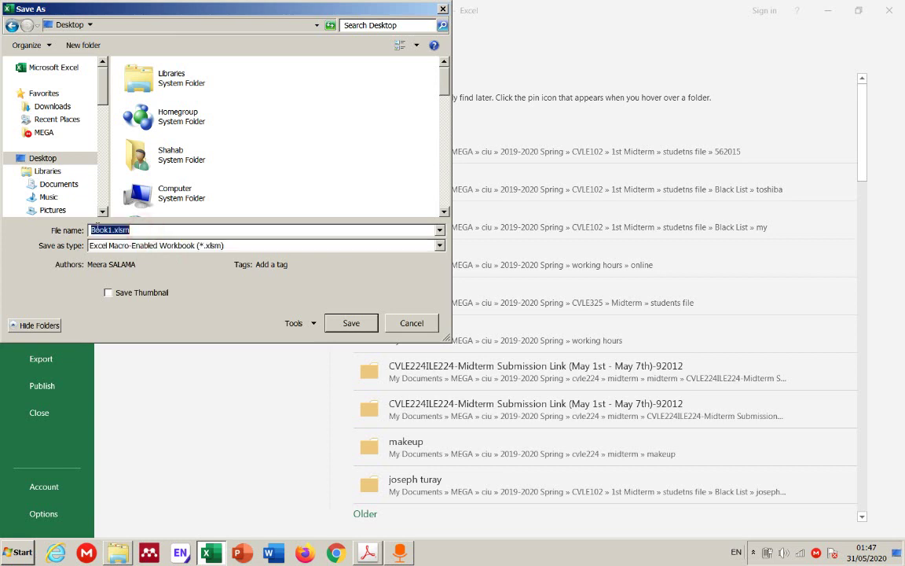
{"action": "type", "text": "shahab210101010"}
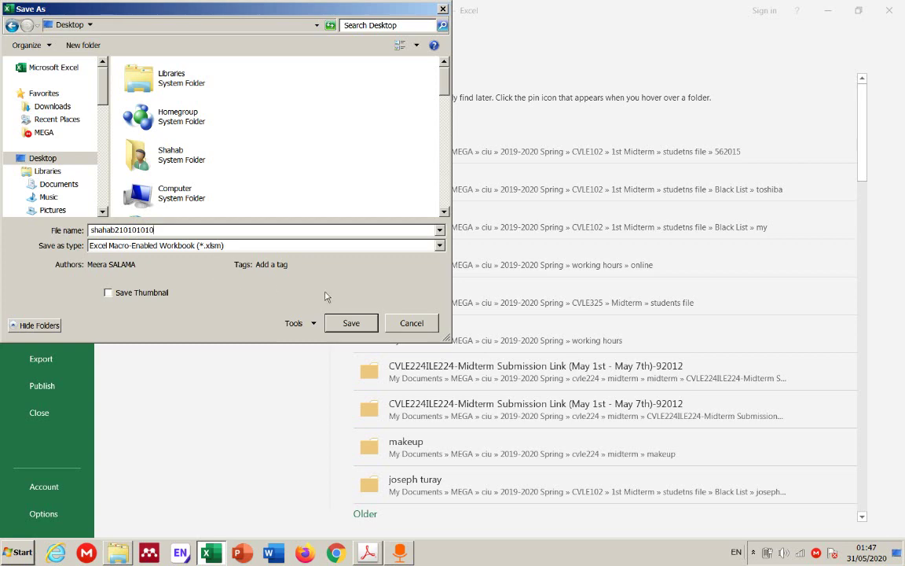
{"action": "left_click", "coordinate": [347, 322]}
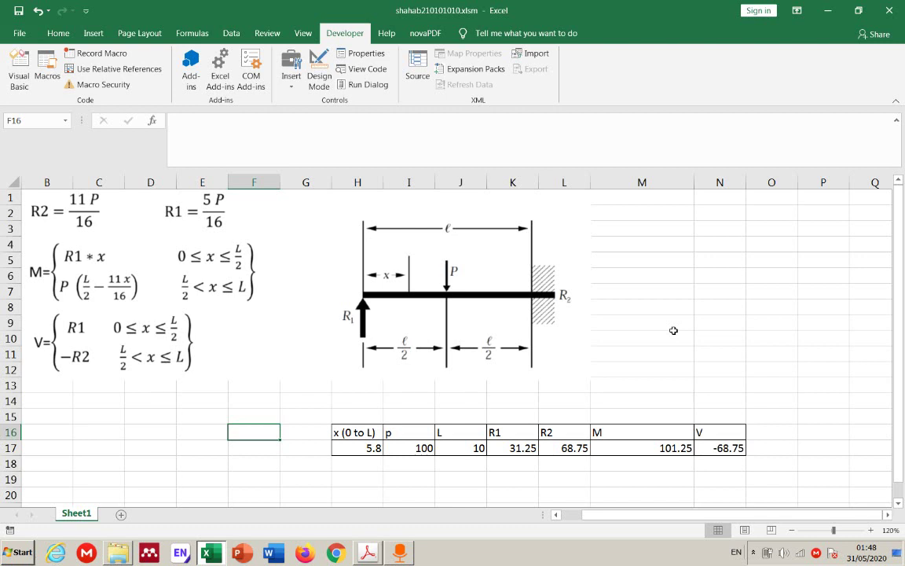
- Switch to the exam PDF in Acrobat and scroll down to the Q4 solution-method flowchart
{"action": "left_click", "coordinate": [366, 553]}
{"action": "scroll", "coordinate": [522, 334], "scroll_direction": "down", "scroll_amount": 5}
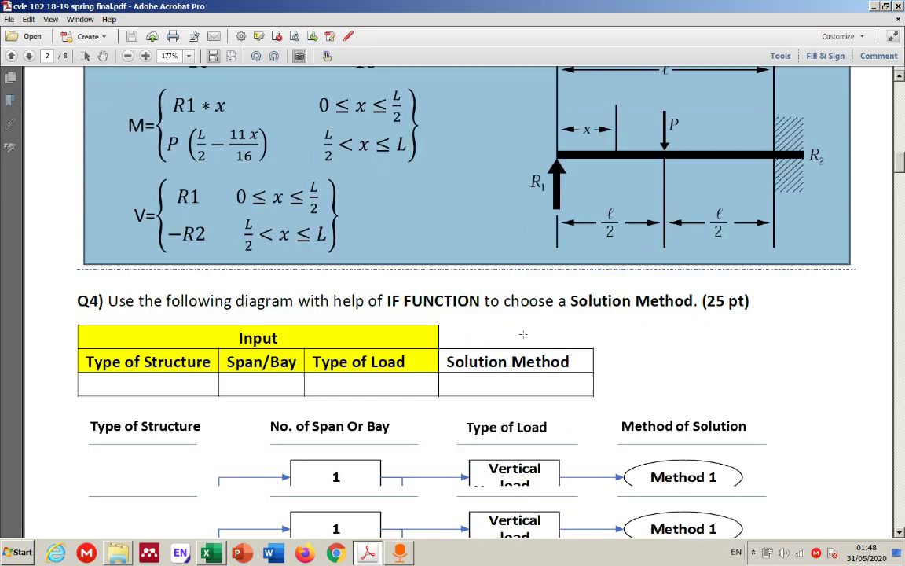
{"action": "scroll", "coordinate": [522, 334], "scroll_direction": "down", "scroll_amount": 5}
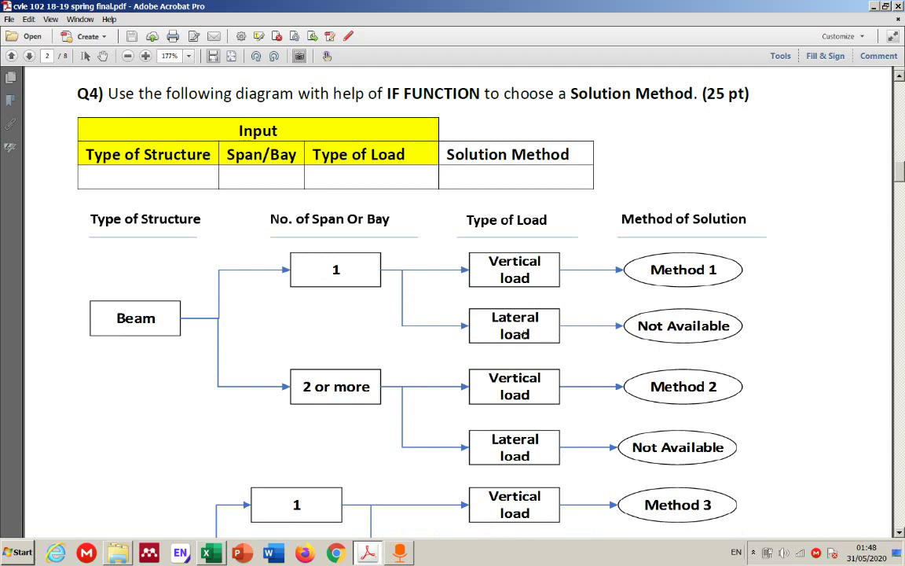